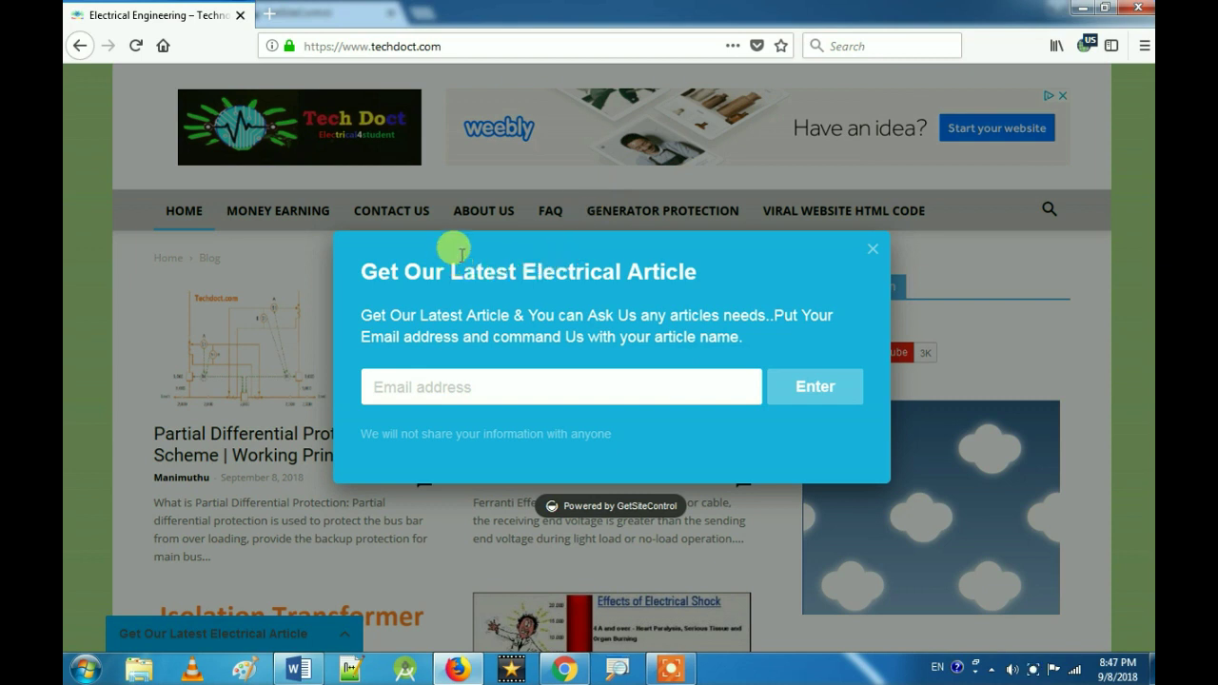
# Step: Close the Techdoct subscribe popup, then expand and collapse the 'Get Our Latest Electrical Article' bar
pyautogui.click(871, 252)
pyautogui.click(245, 633)
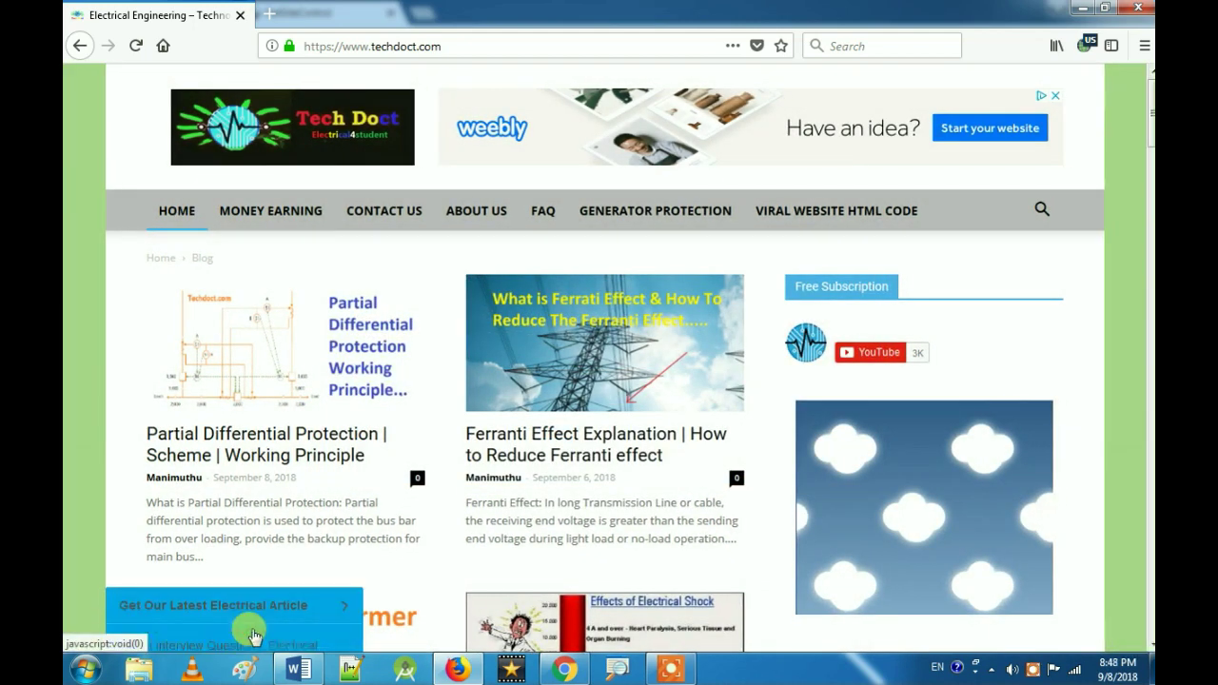
pyautogui.click(295, 435)
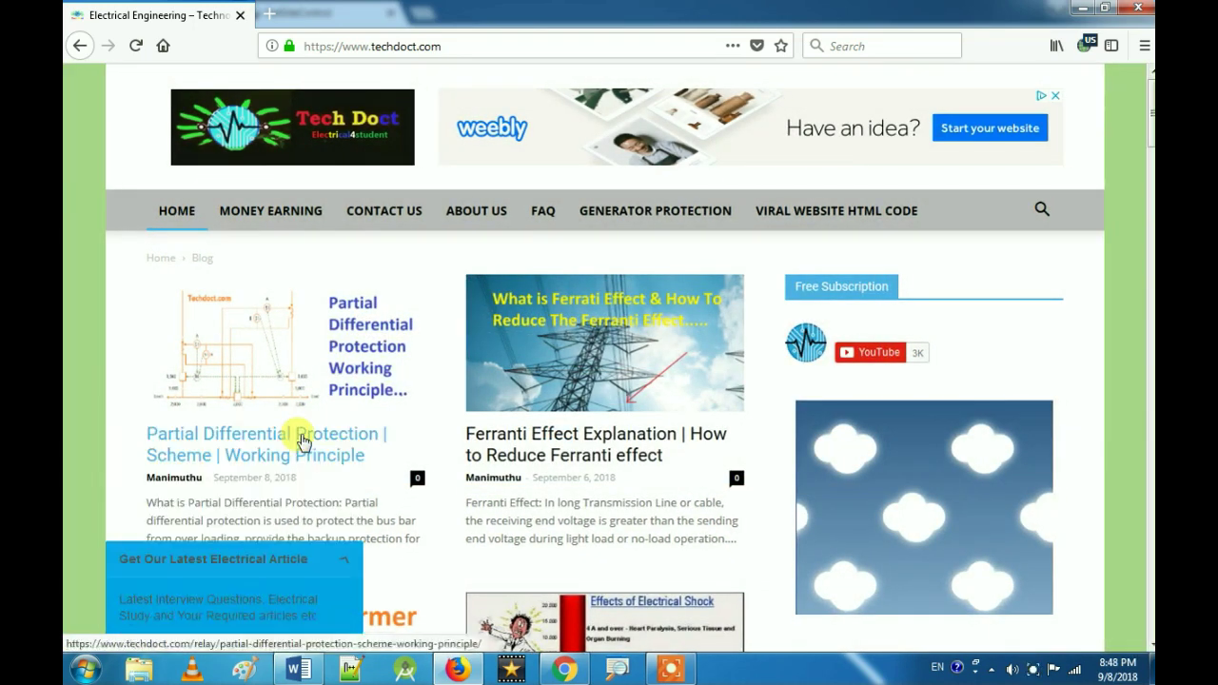
# Step: Highlight the second Subscribe widget's title, 87 hits and 20 days, and the first widget's 5 hits
pyautogui.hotkey('alt', 'Tab')
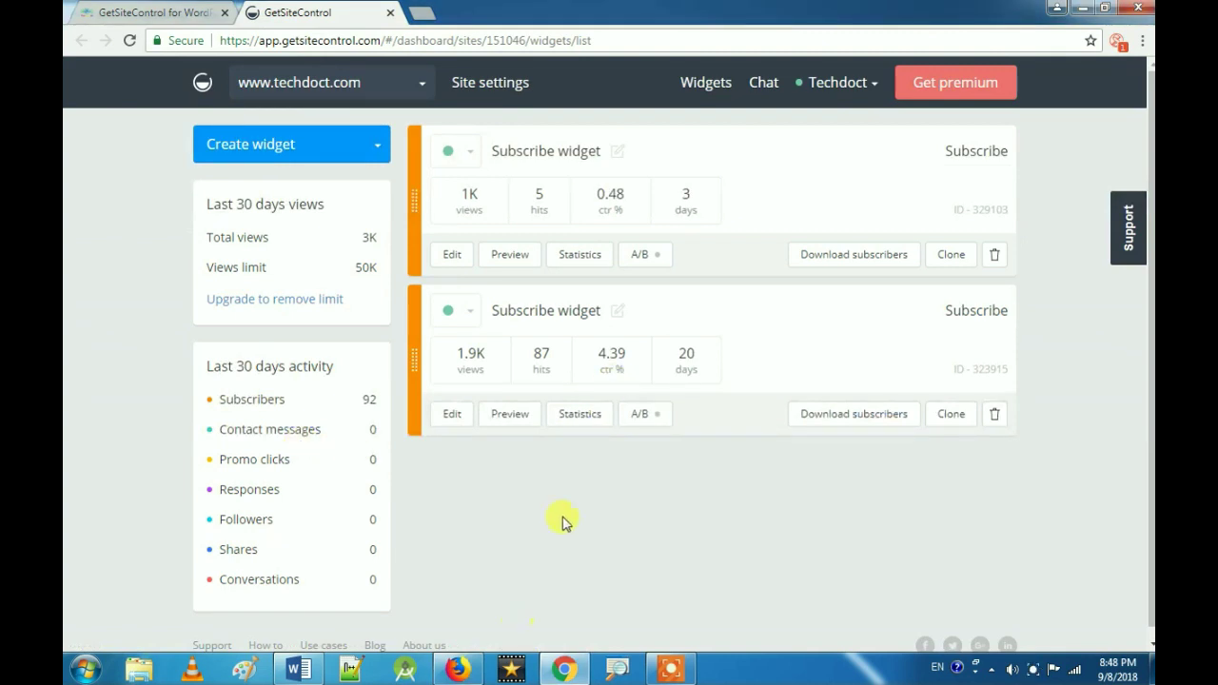
pyautogui.moveTo(590, 310); pyautogui.dragTo(535, 310)
pyautogui.click(539, 484)
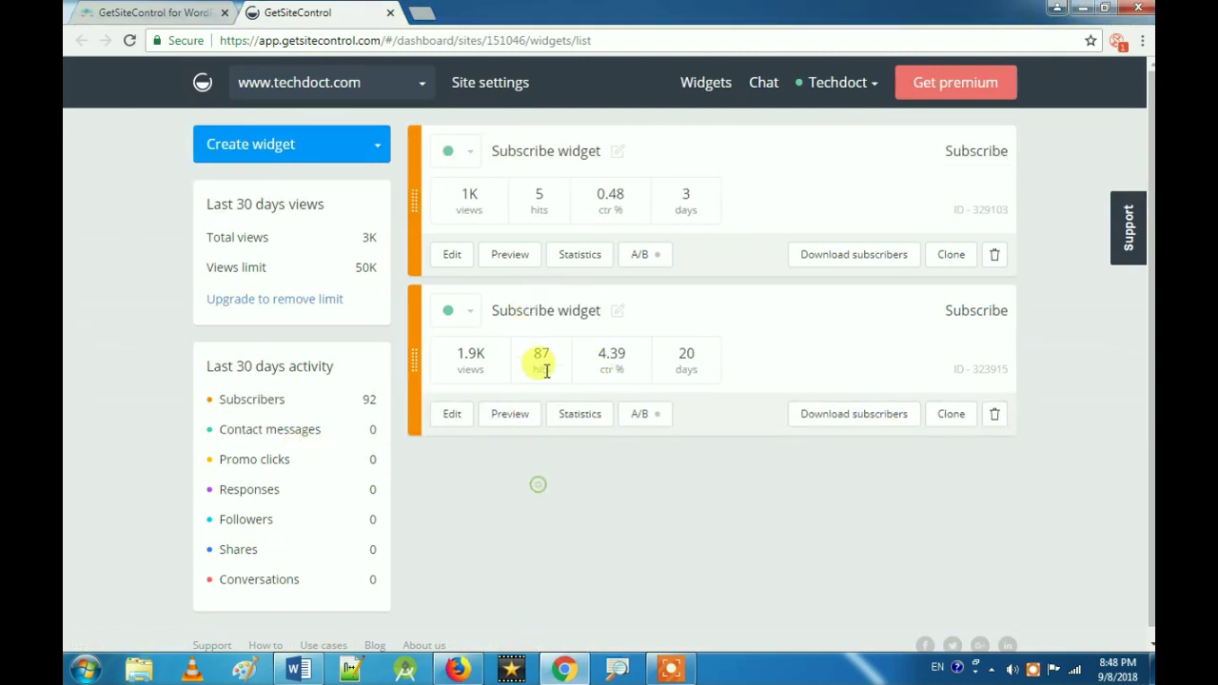
pyautogui.doubleClick(540, 353)
pyautogui.click(552, 500)
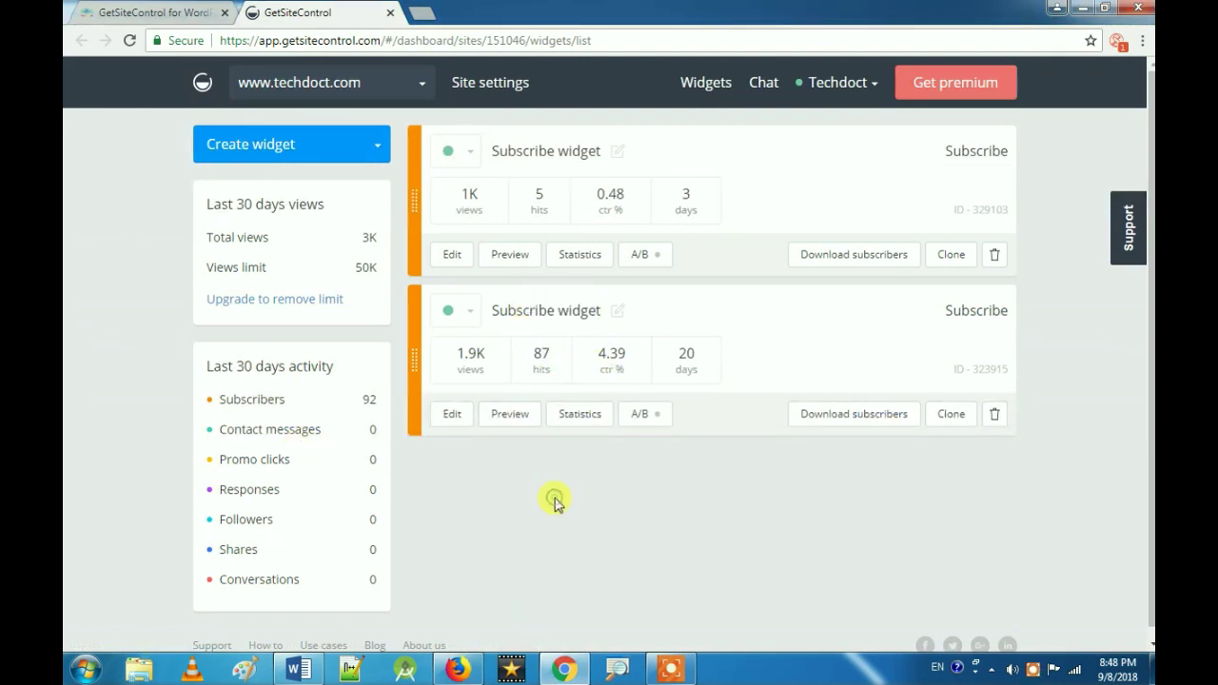
pyautogui.doubleClick(540, 196)
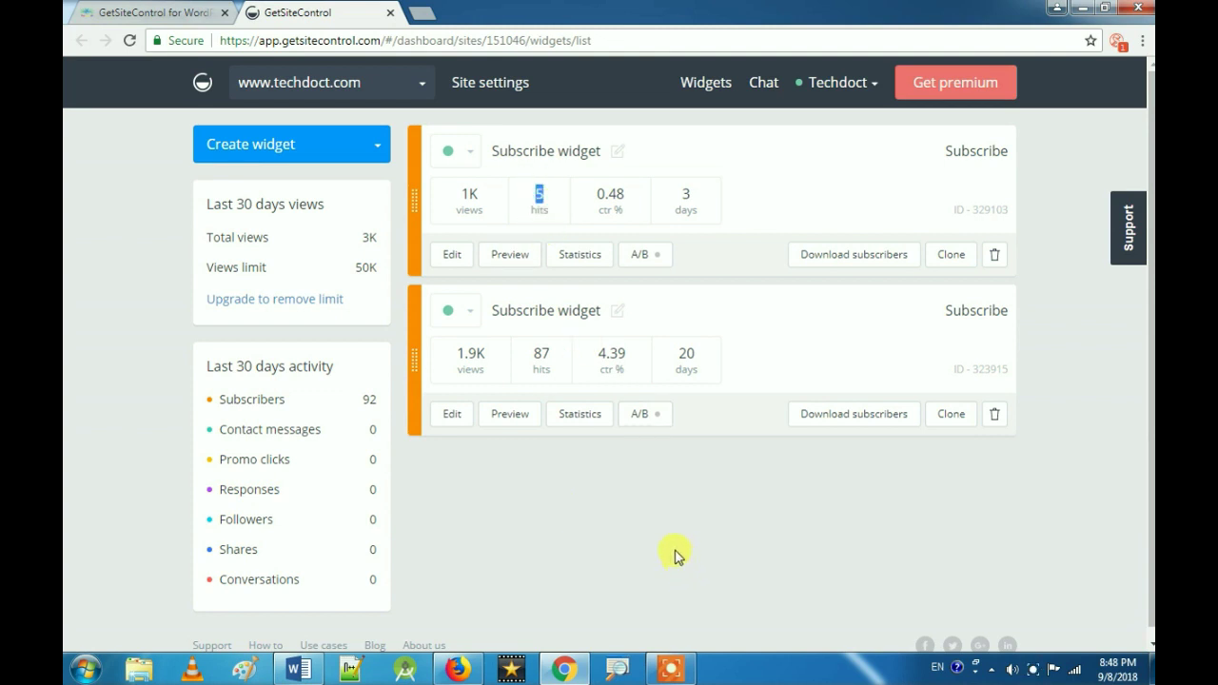
pyautogui.doubleClick(689, 354)
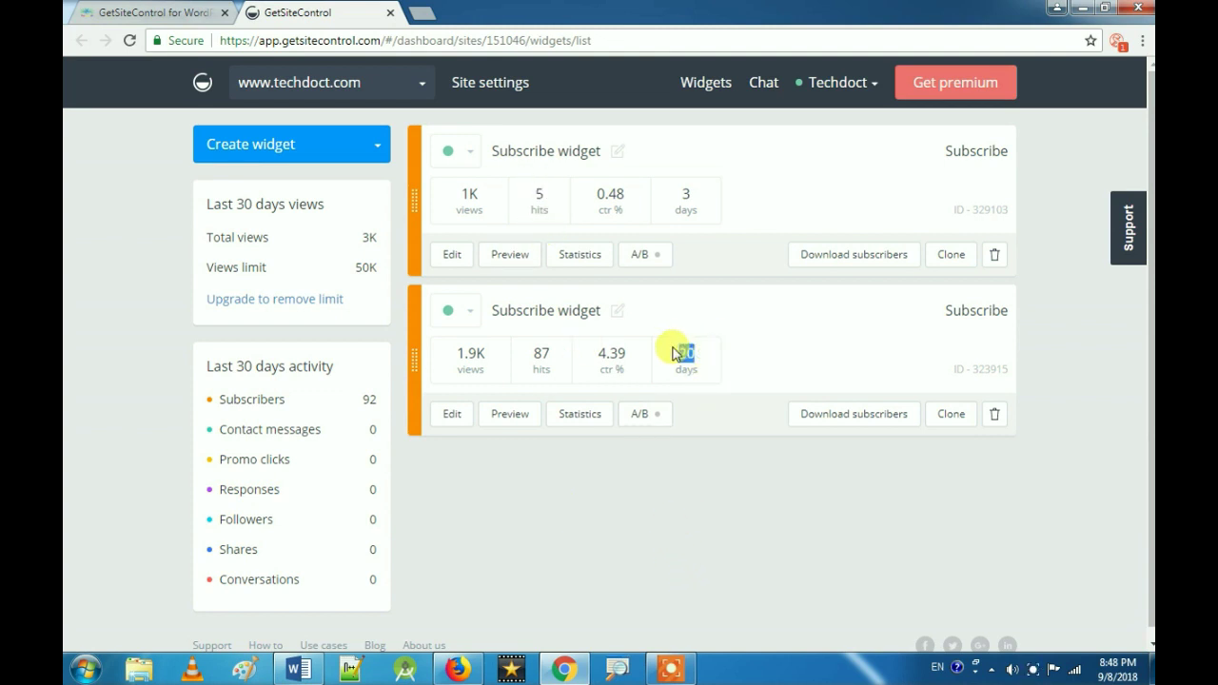
pyautogui.click(691, 514)
# Step: Mark the last 30 days activity list and the Download subscribers option, then open a blank tab
pyautogui.moveTo(221, 393); pyautogui.dragTo(352, 402)
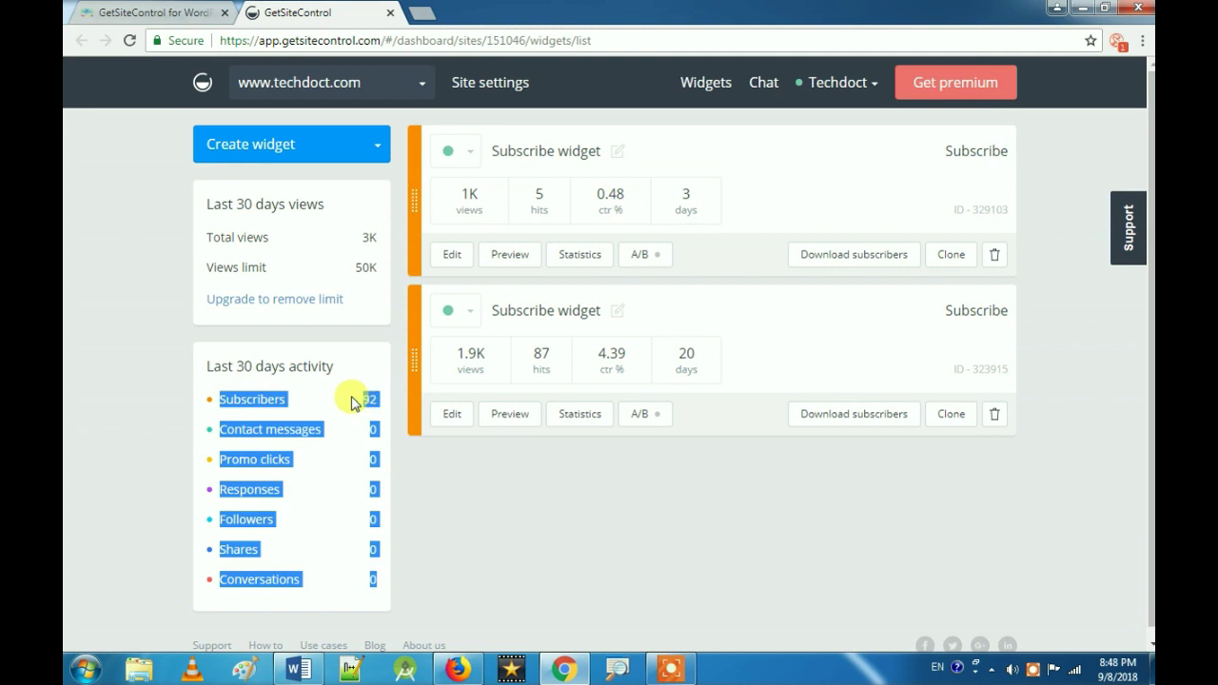
pyautogui.click(352, 402)
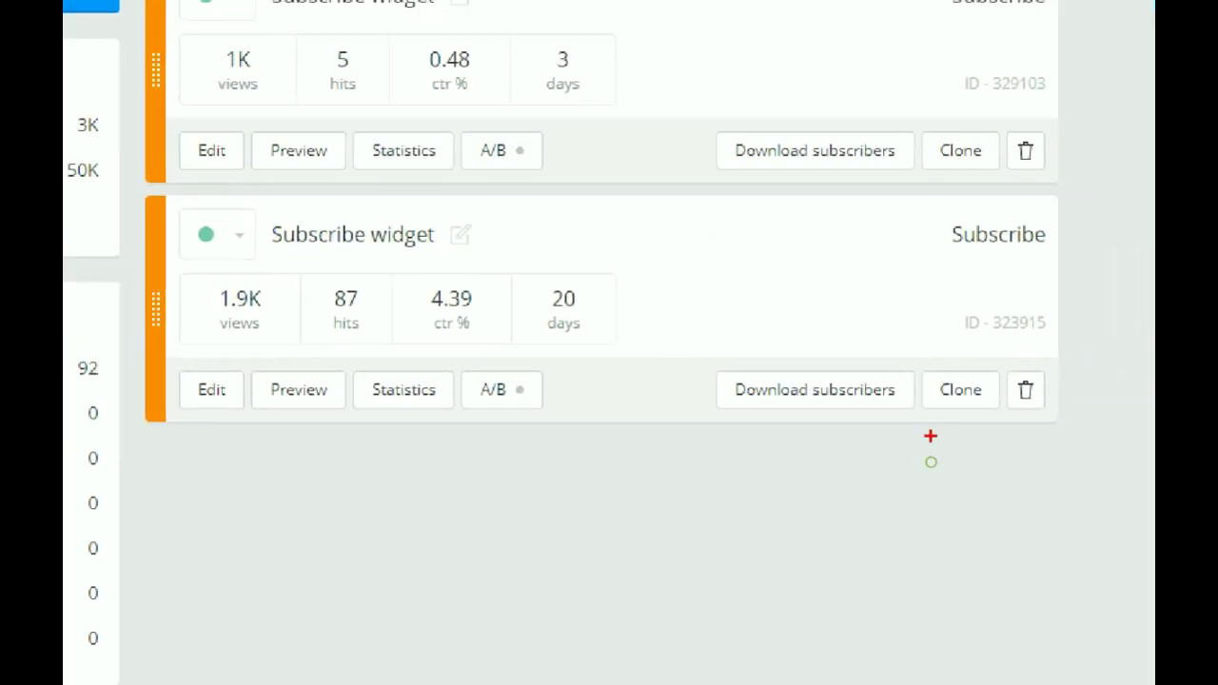
pyautogui.moveTo(908, 377)
pyautogui.mouseDown()
pyautogui.moveTo(797, 411)
pyautogui.moveTo(908, 398)
pyautogui.moveTo(869, 314)
pyautogui.mouseUp()
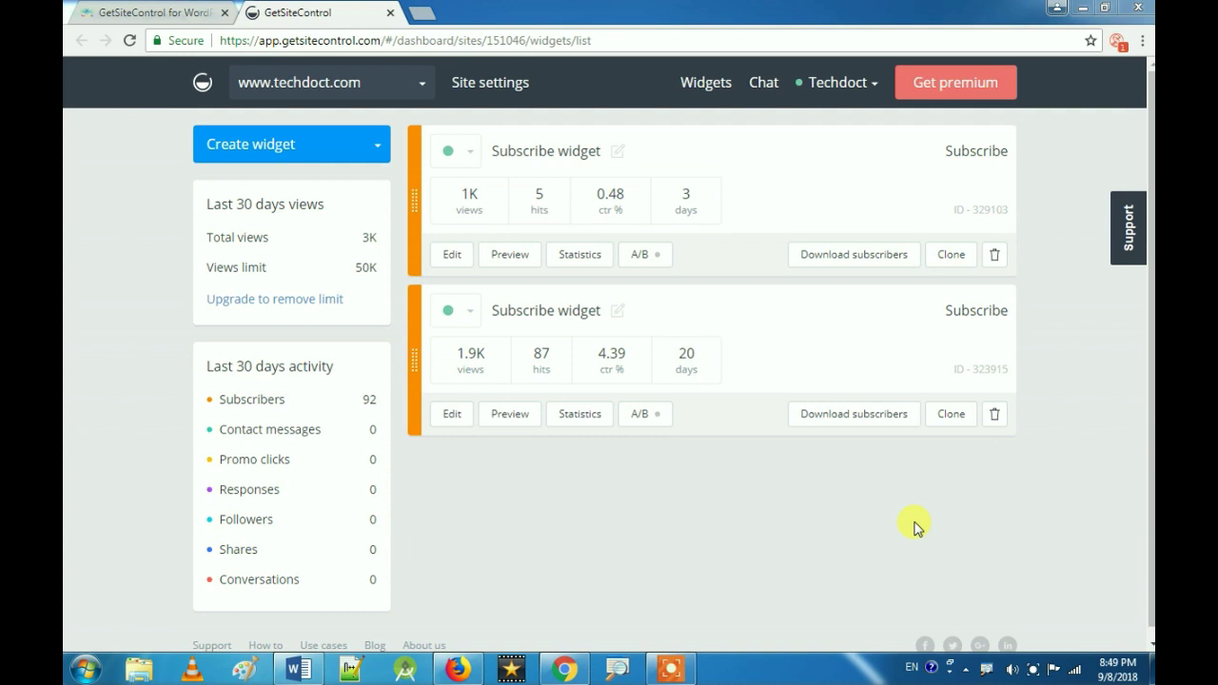
pyautogui.click(422, 12)
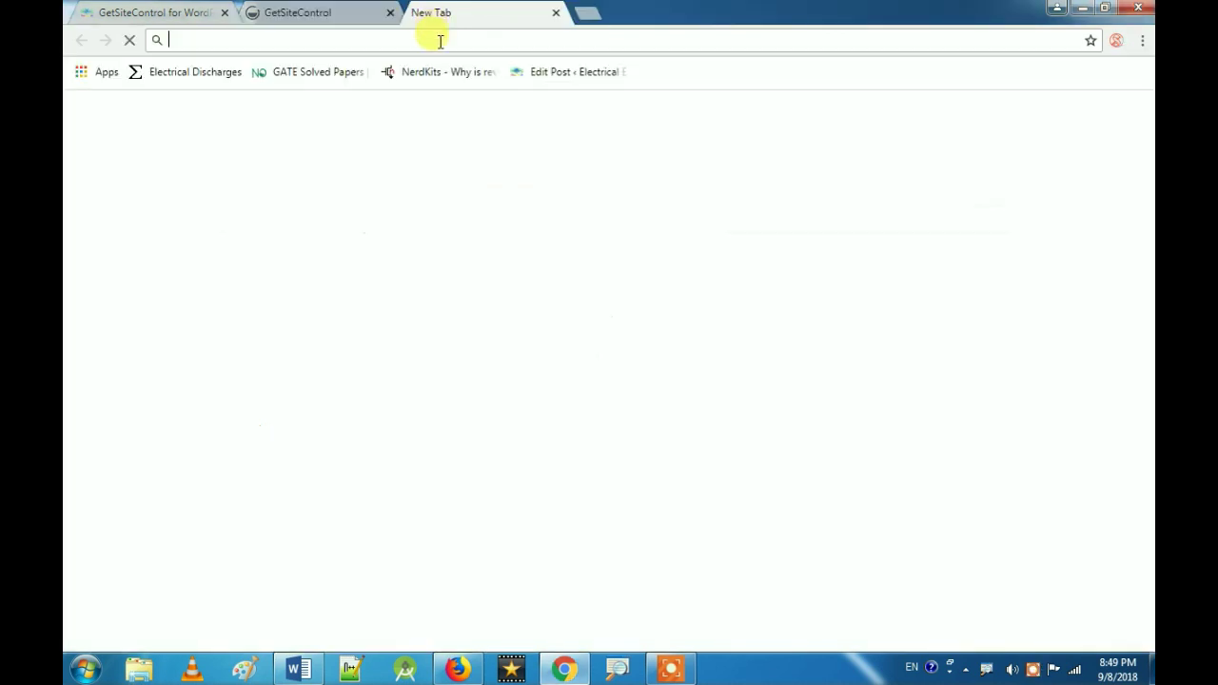
# Step: Load blogger.com, switch to the adrino blog with 261 posts, then go back to the GetSiteControl tab
pyautogui.write('blogger.com')
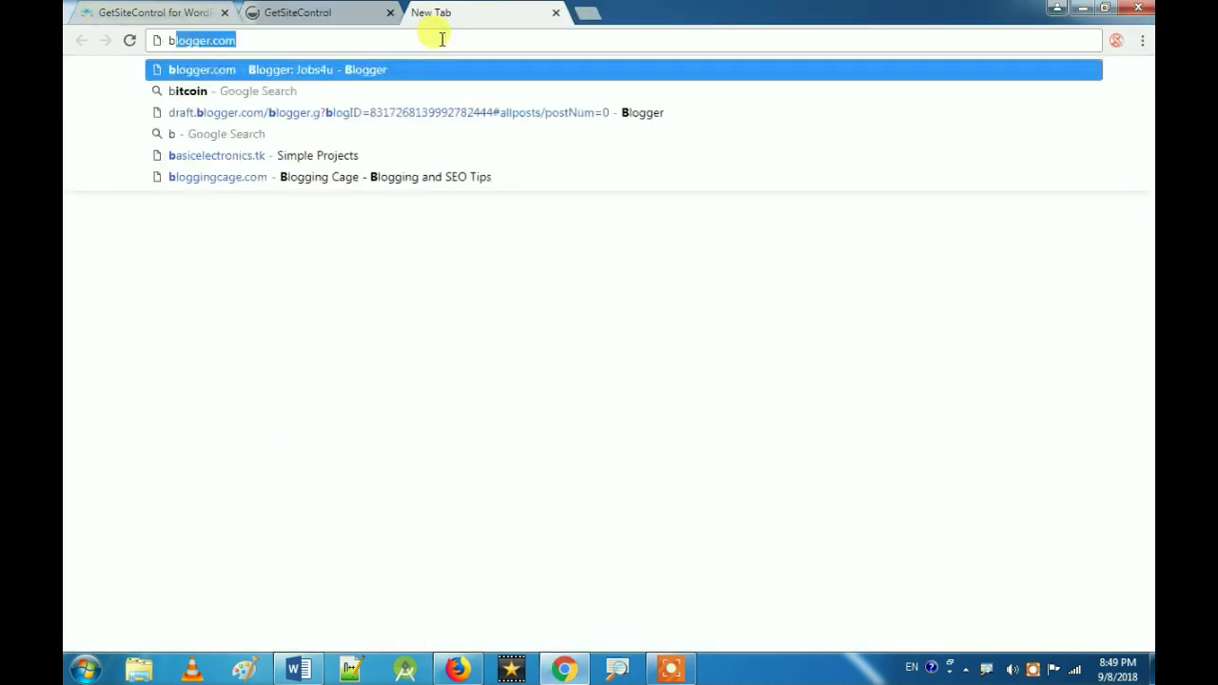
pyautogui.press('Return')
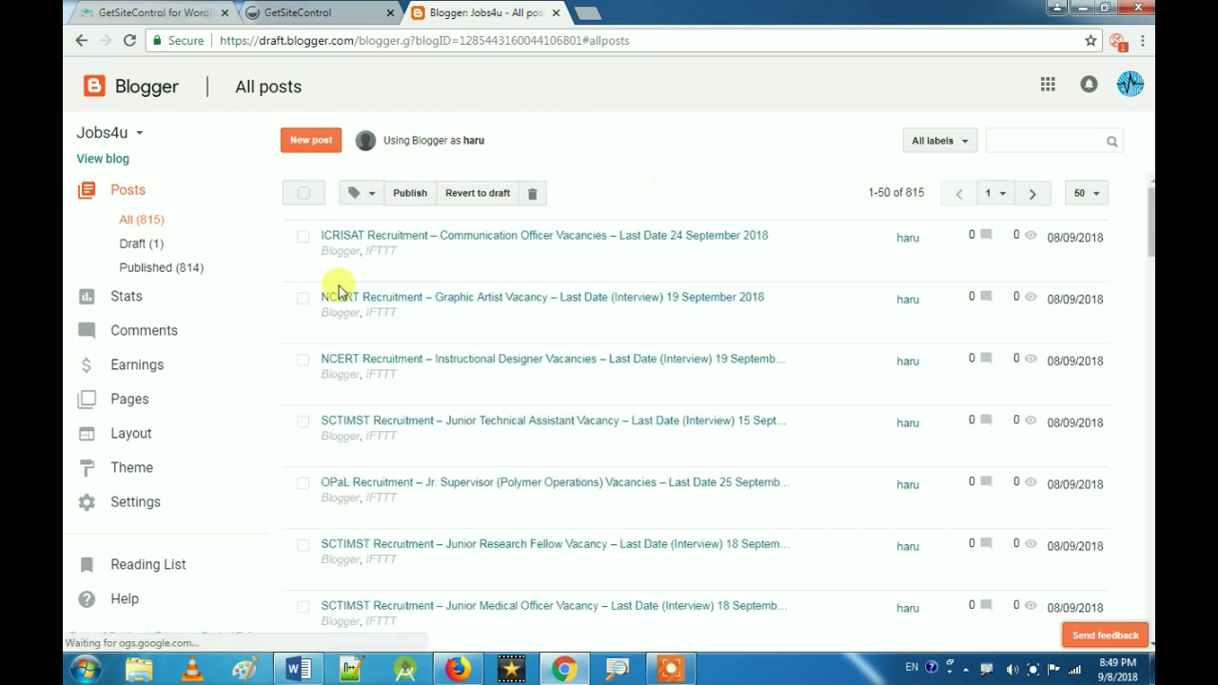
pyautogui.click(122, 142)
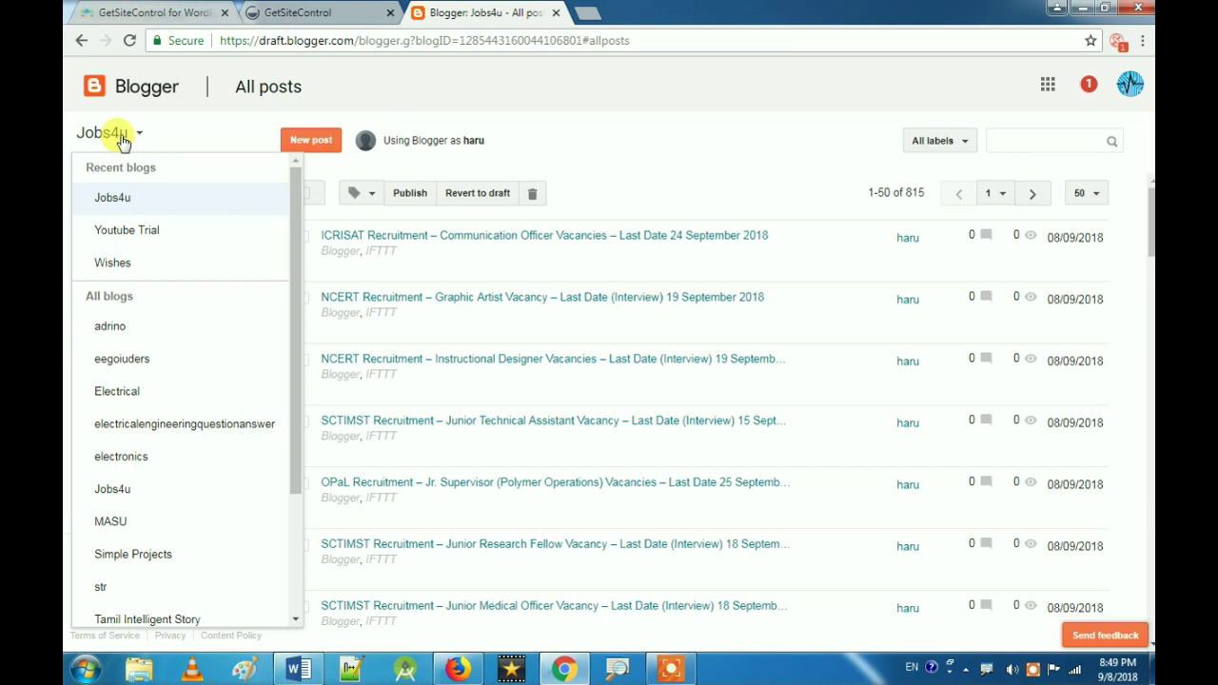
pyautogui.click(130, 327)
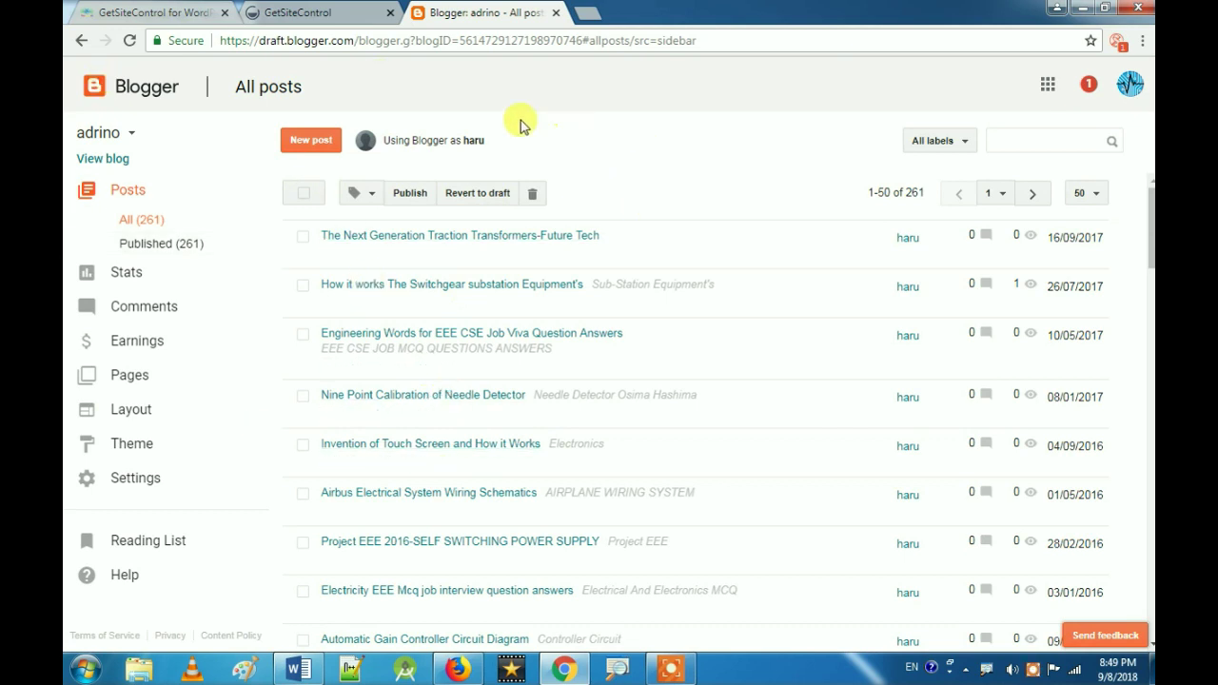
pyautogui.click(358, 13)
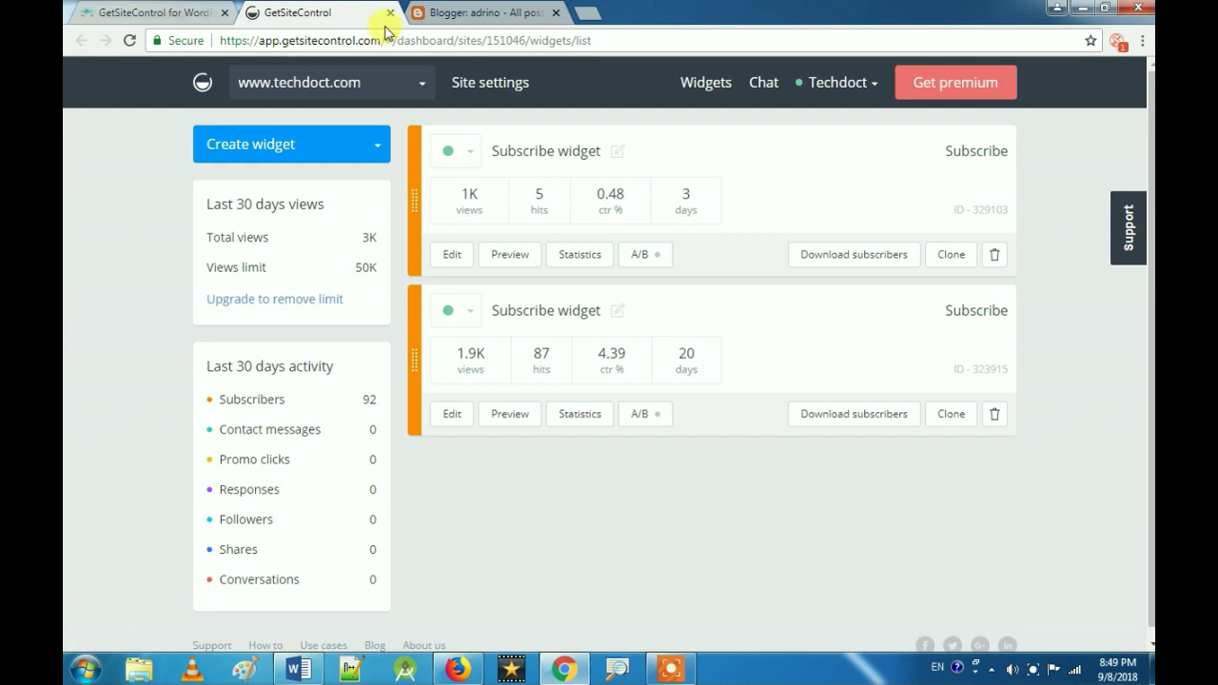
# Step: In an incognito window, load getsitecontrol.com and start a free sign-up with Google
pyautogui.click(591, 15)
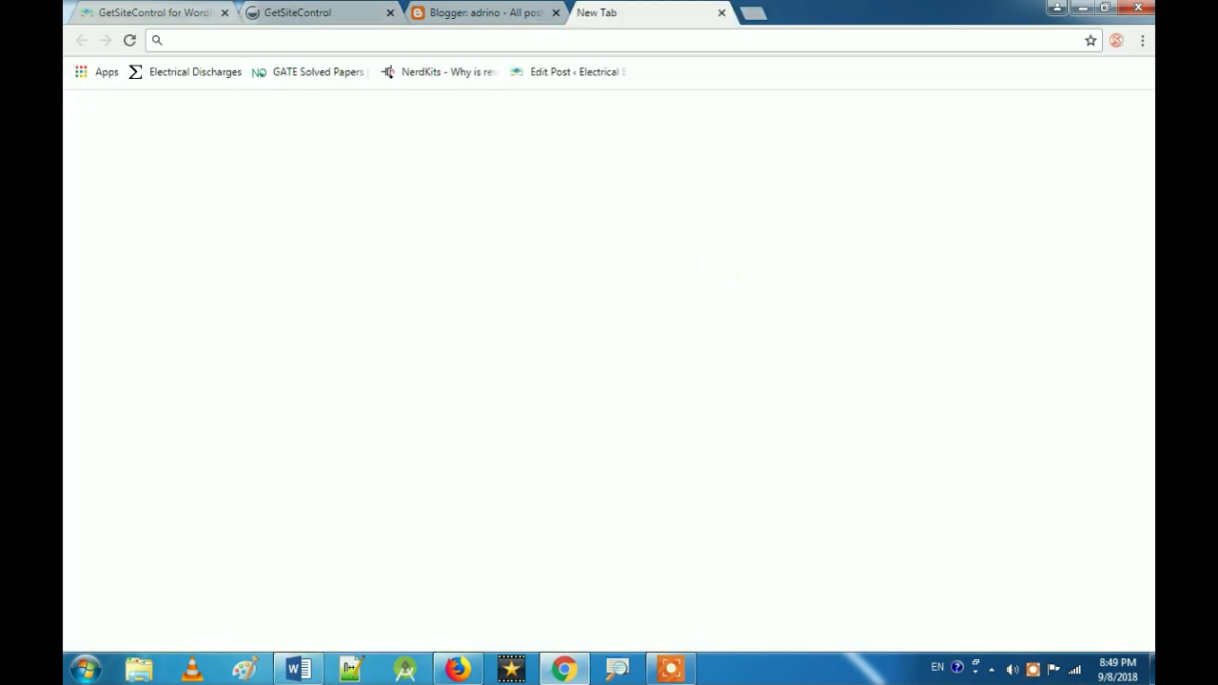
pyautogui.click(1141, 41)
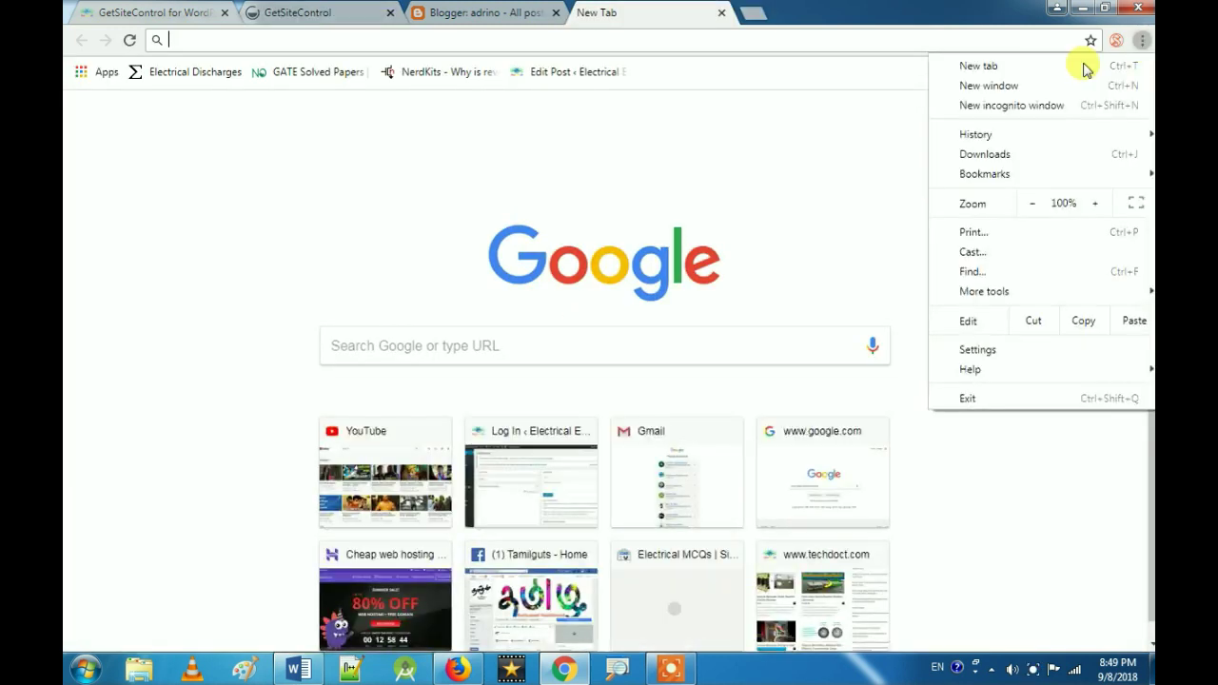
pyautogui.click(1033, 102)
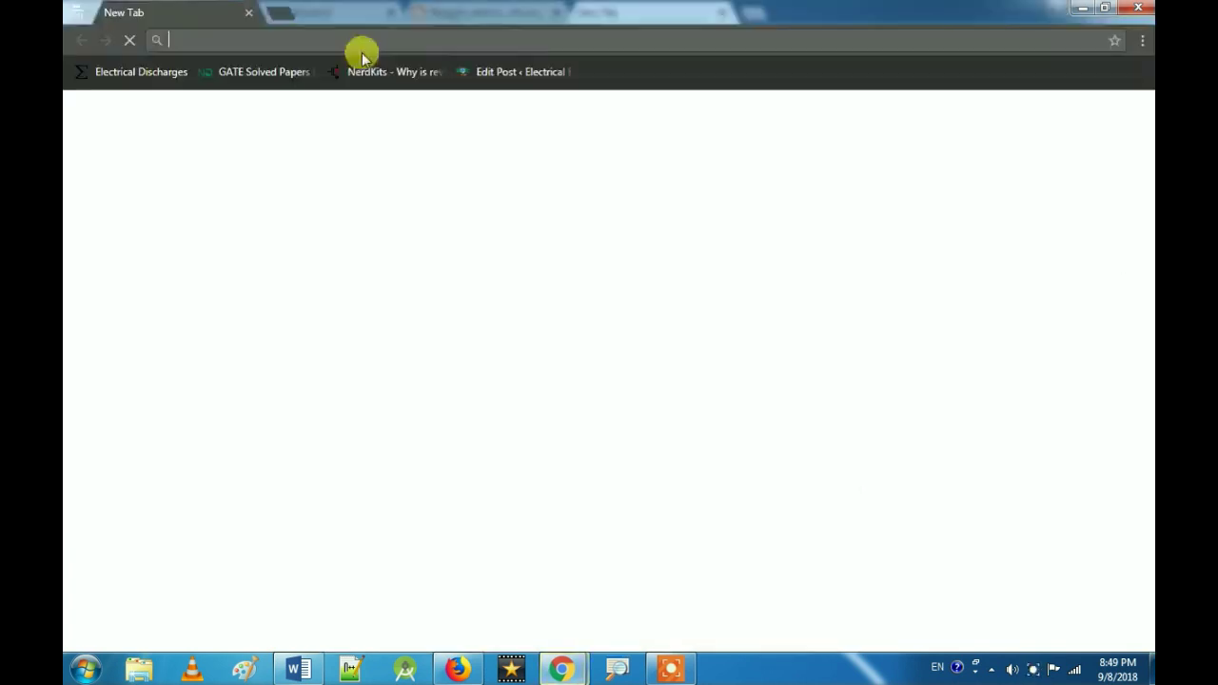
pyautogui.write('getsitecontrol.com')
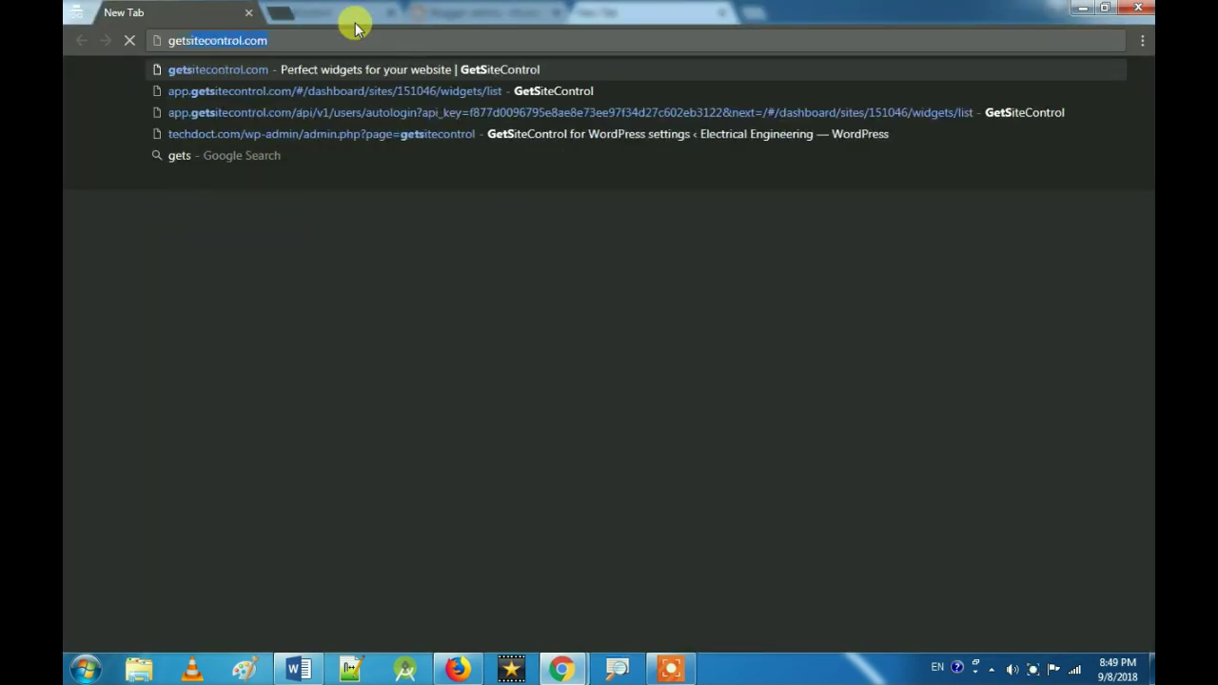
pyautogui.press('Return')
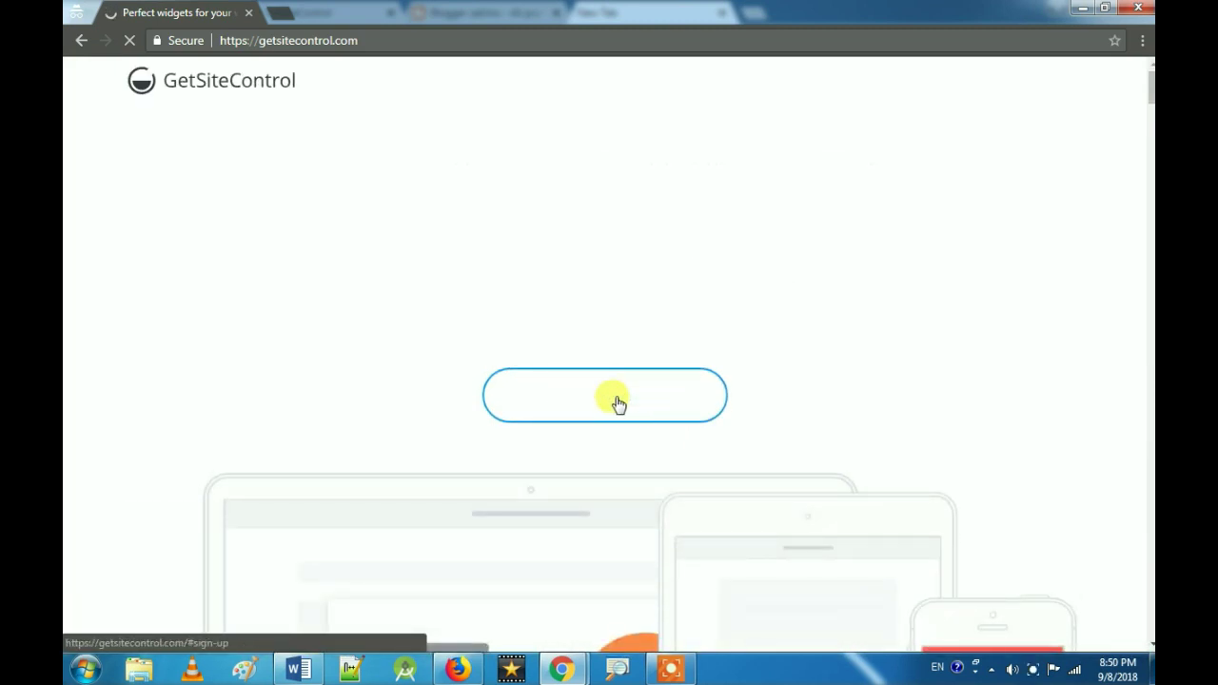
pyautogui.click(617, 404)
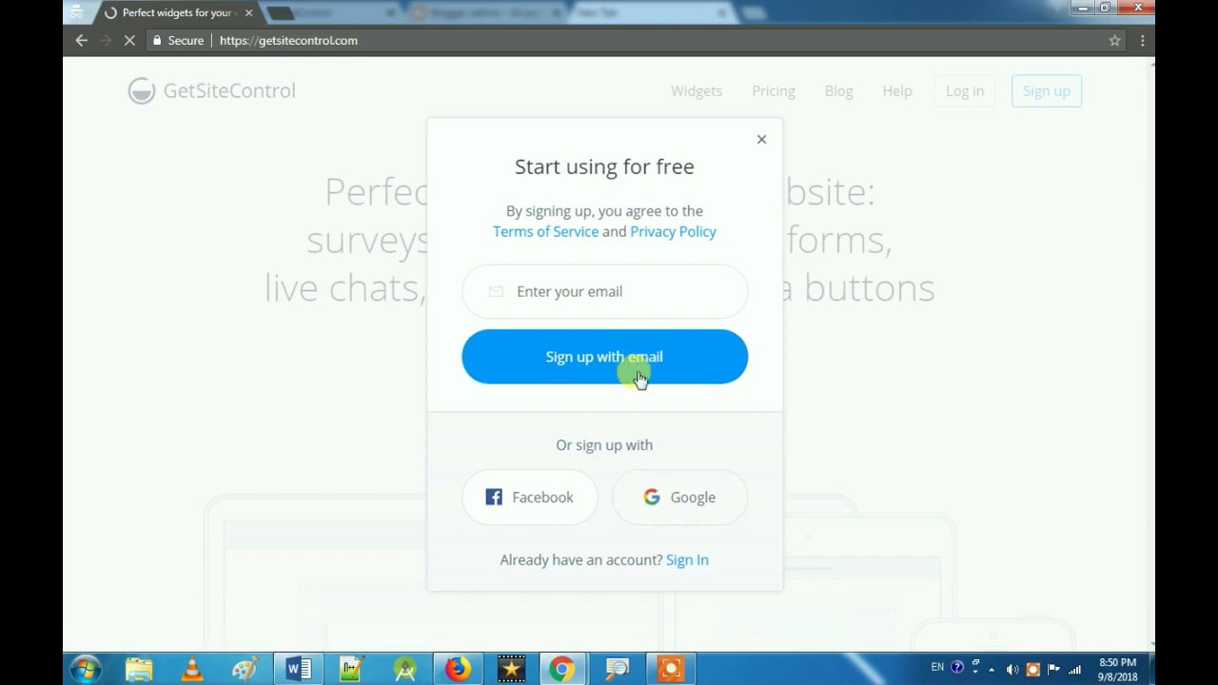
pyautogui.click(679, 499)
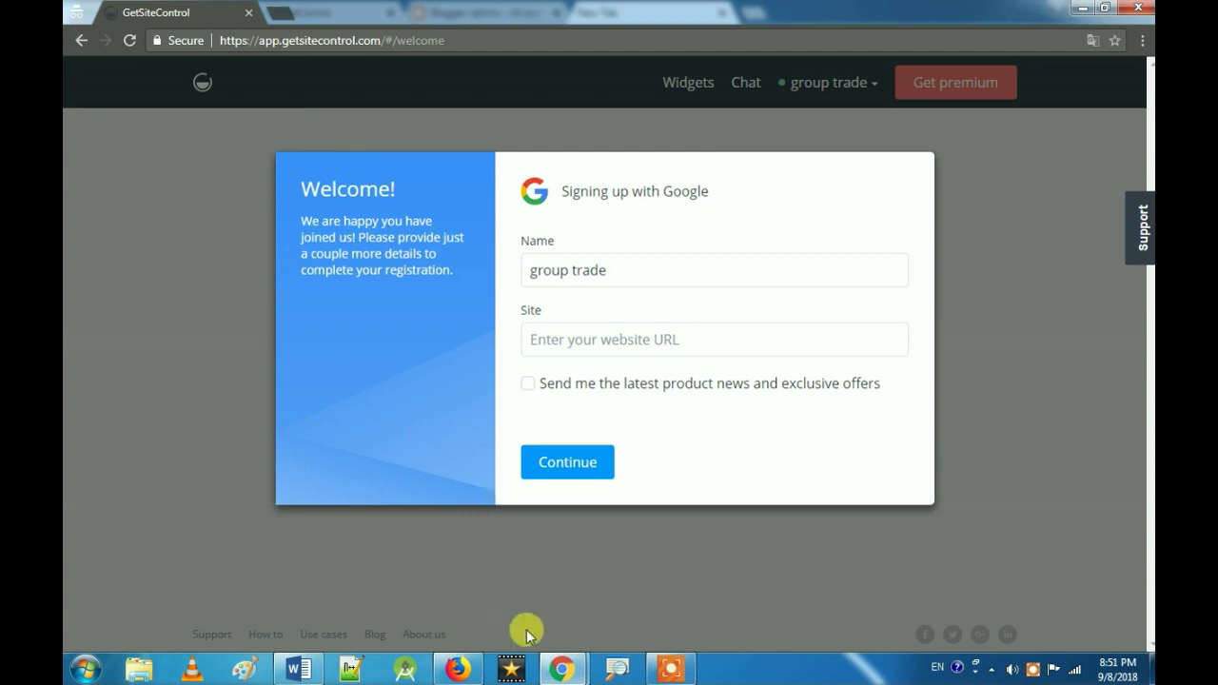
# Step: Copy the adrino blog's View blog link address from Blogger, ready for the sign-up Site field
pyautogui.moveTo(562, 666)
pyautogui.click(505, 565)
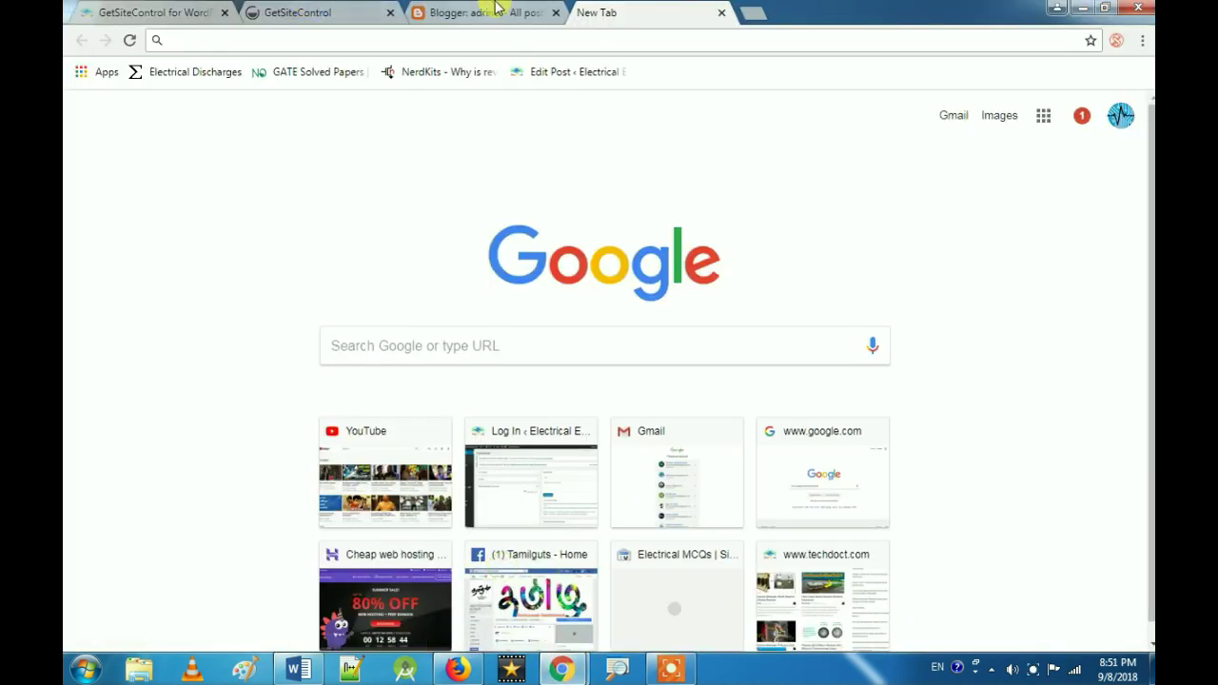
pyautogui.click(480, 13)
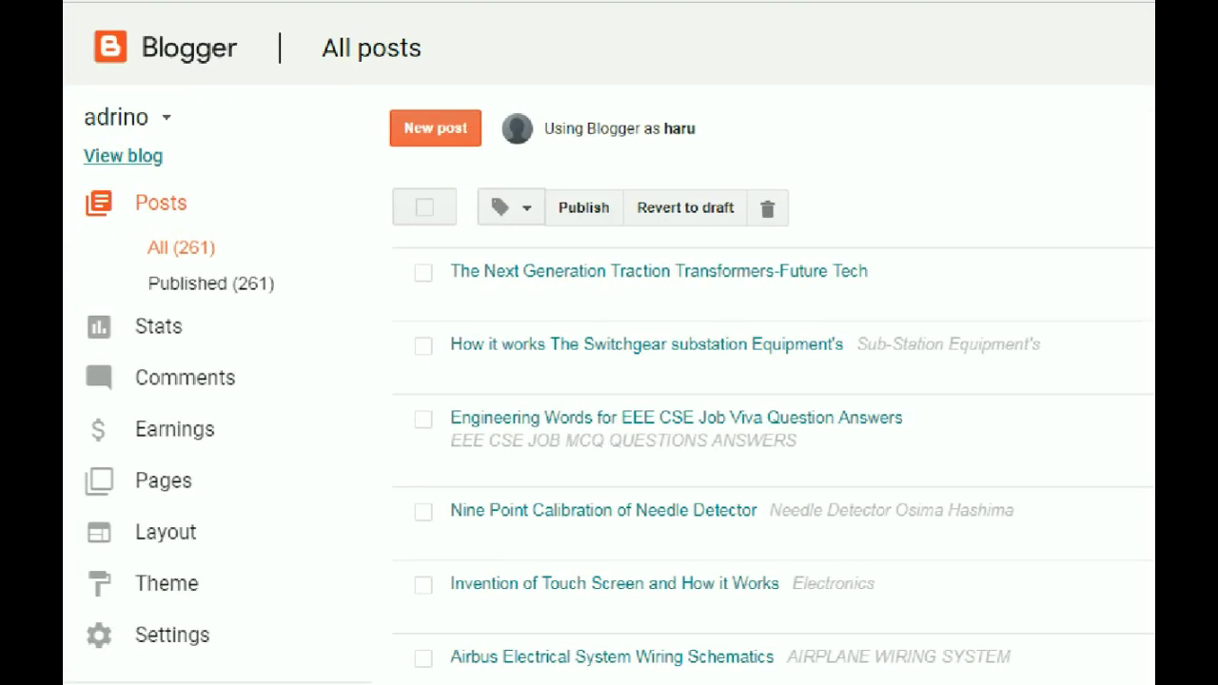
pyautogui.moveTo(190, 122)
pyautogui.mouseDown()
pyautogui.moveTo(218, 214)
pyautogui.moveTo(190, 118)
pyautogui.mouseUp()
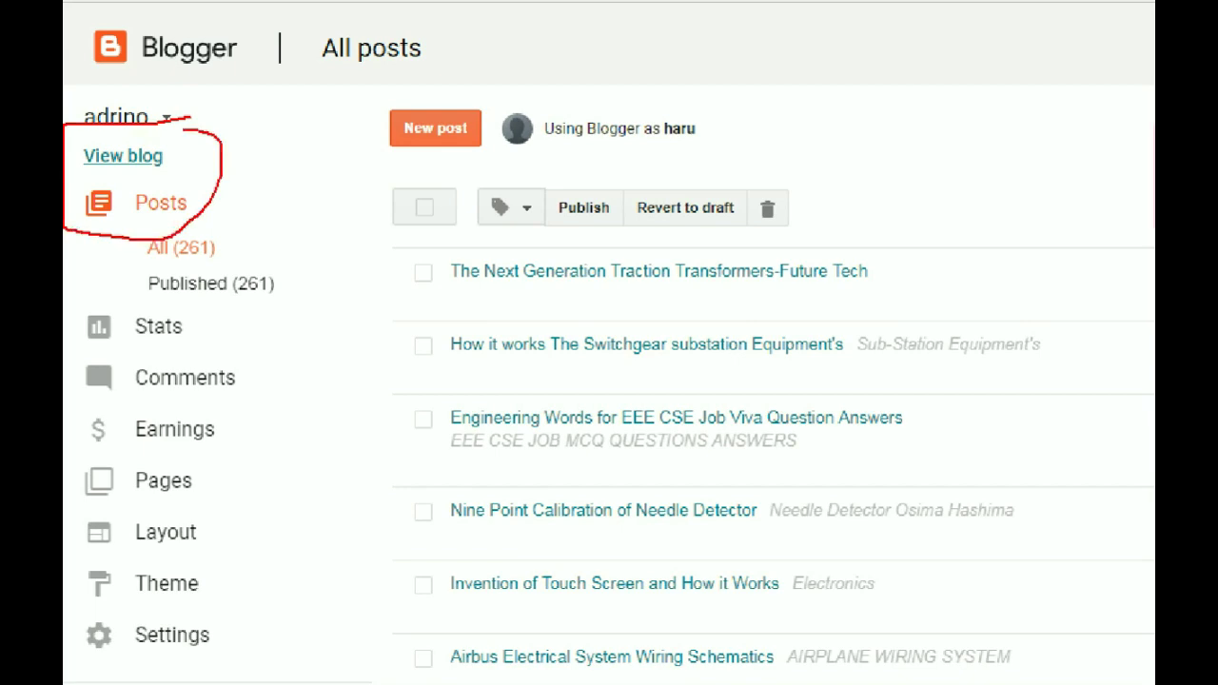
pyautogui.rightClick(103, 159)
pyautogui.click(173, 259)
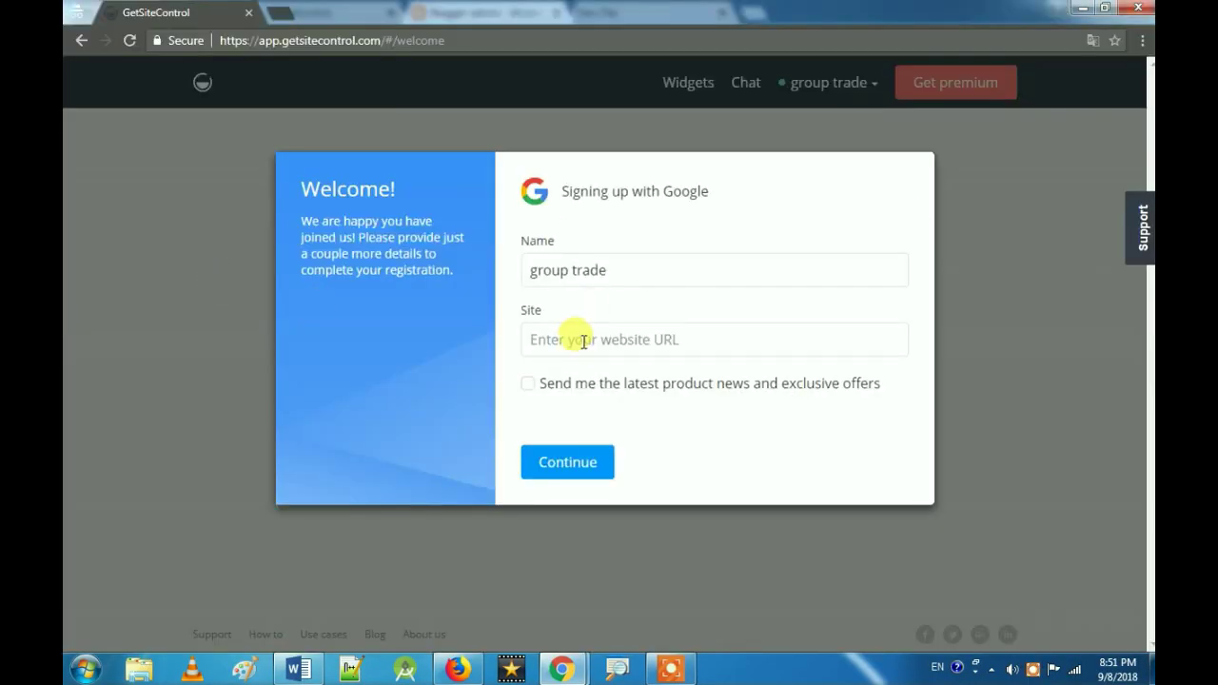
pyautogui.click(582, 340)
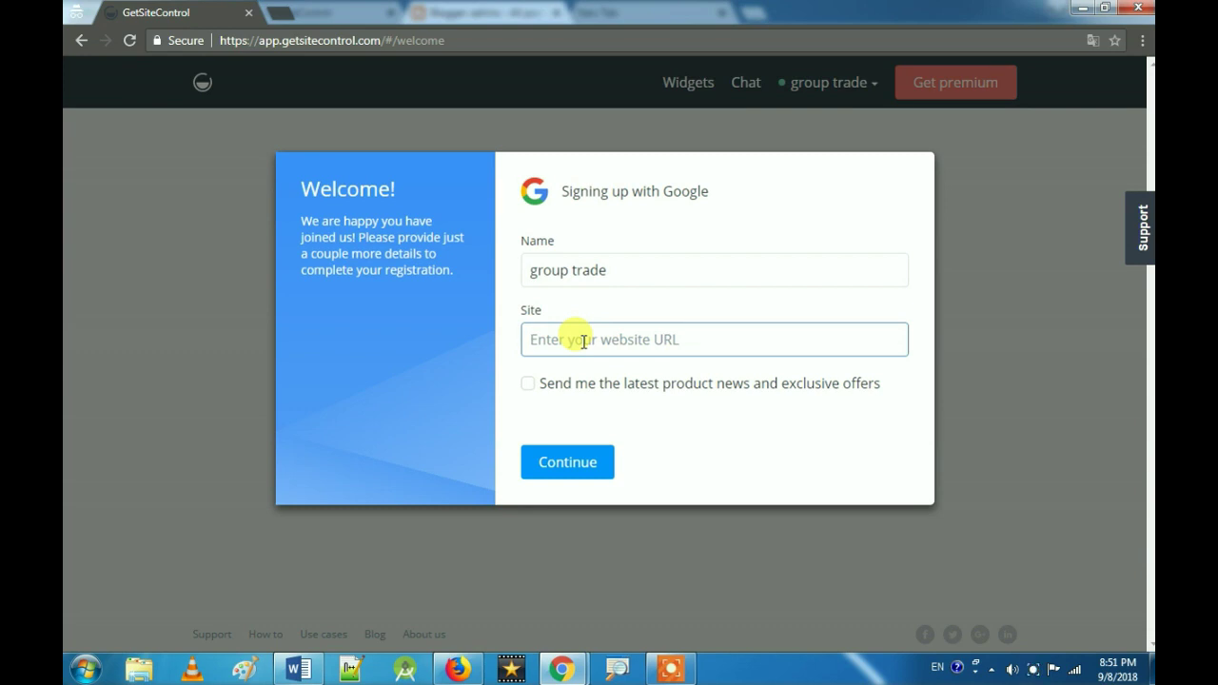
# Step: Paste the blog address into Site, submit the sign-up, and copy the installation script
pyautogui.hotkey('ctrl', 'v')
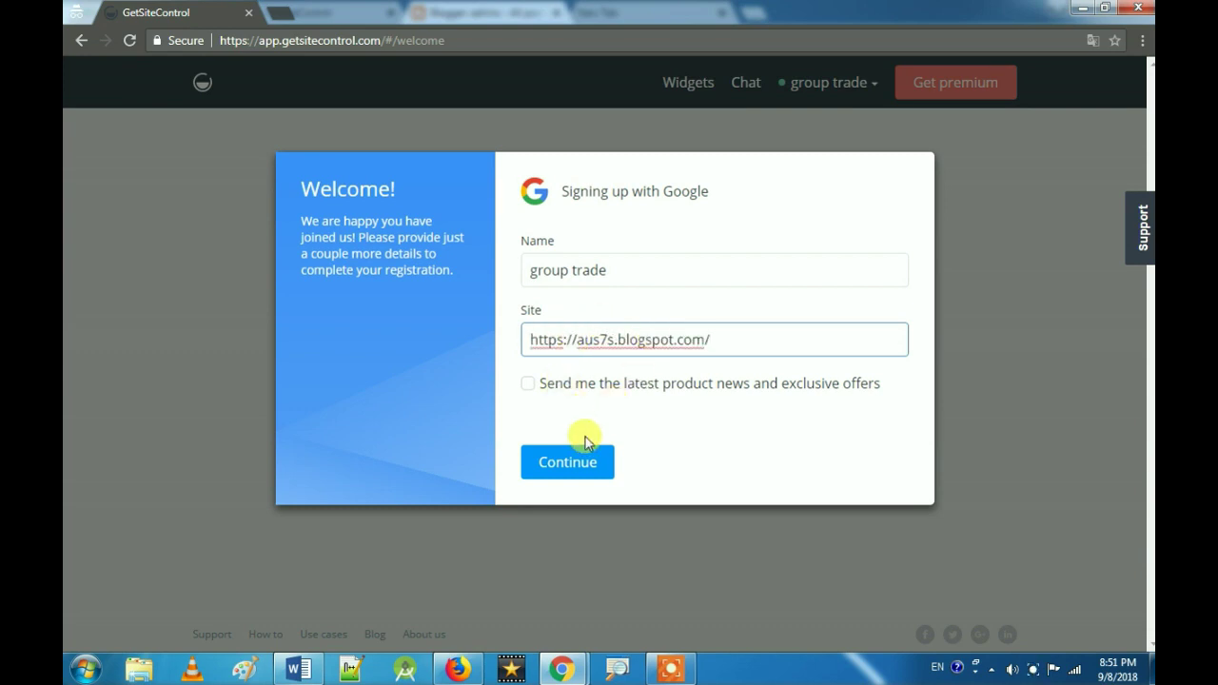
pyautogui.click(580, 464)
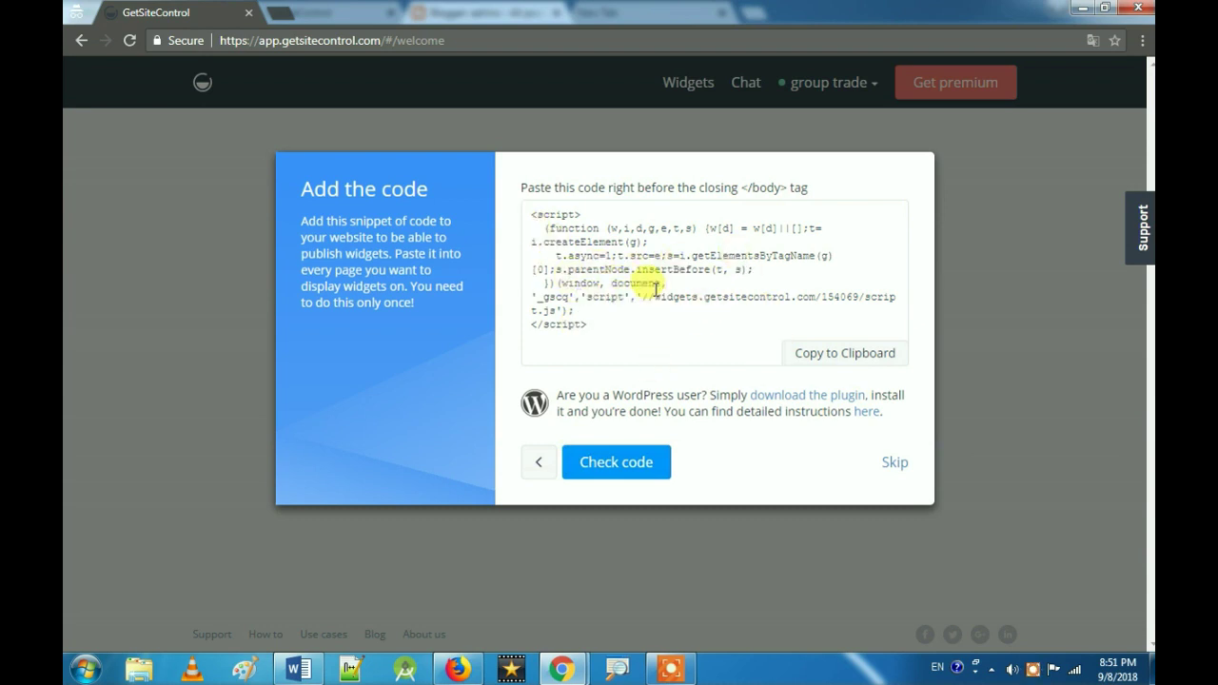
pyautogui.moveTo(791, 195); pyautogui.dragTo(748, 194)
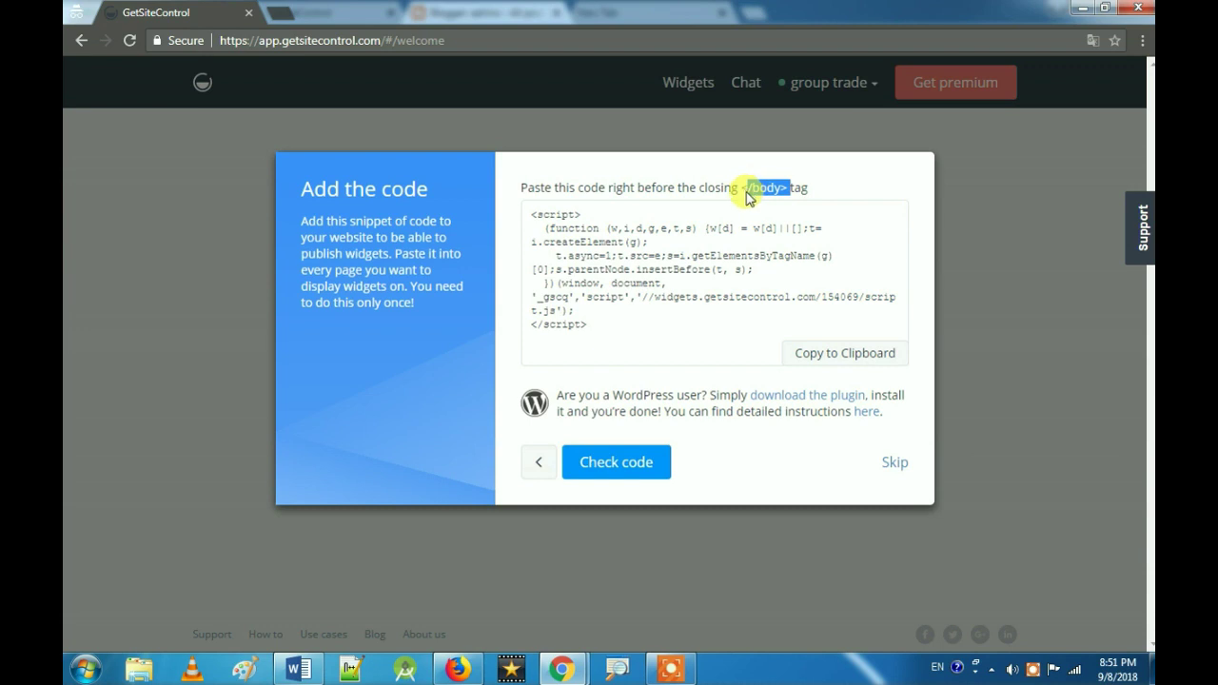
pyautogui.click(807, 358)
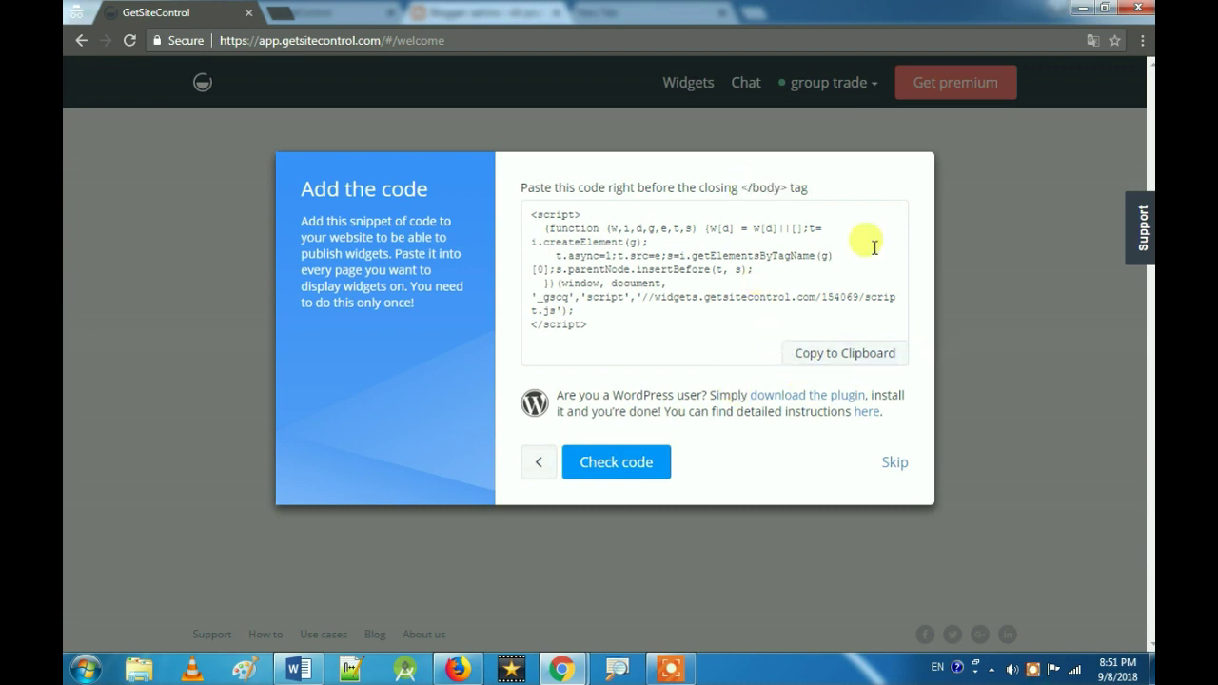
pyautogui.click(458, 669)
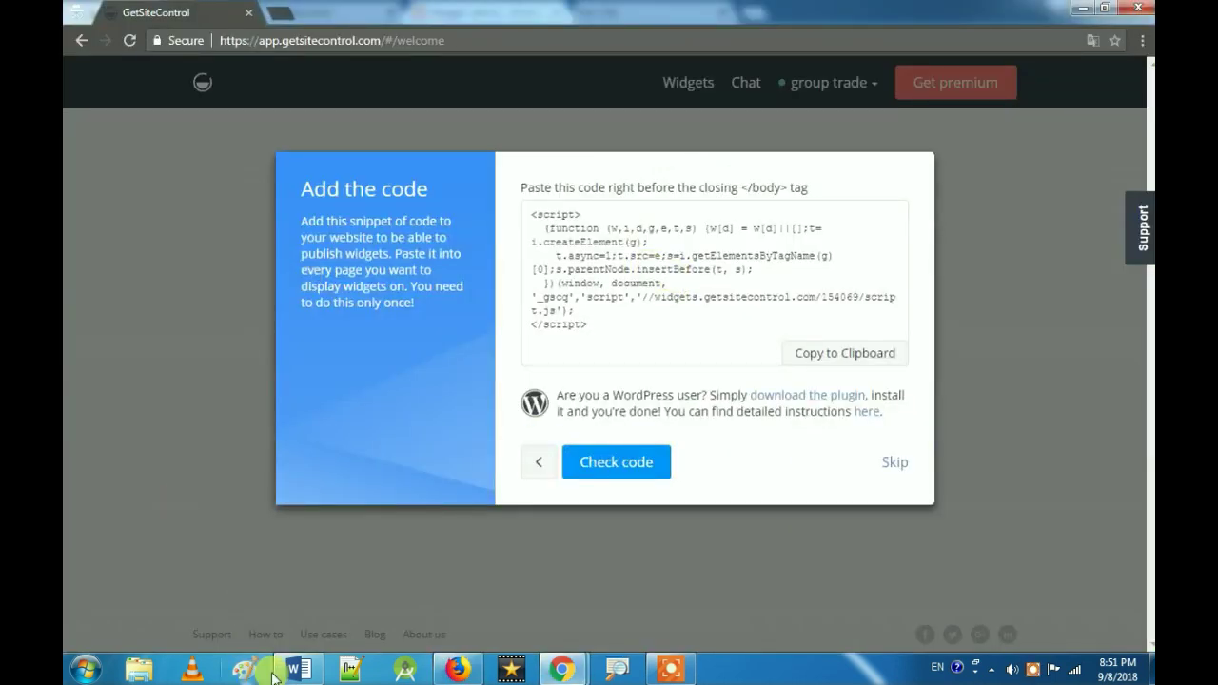
# Step: Open the adrino blog's Theme page and its Edit HTML code editor
pyautogui.moveTo(542, 671)
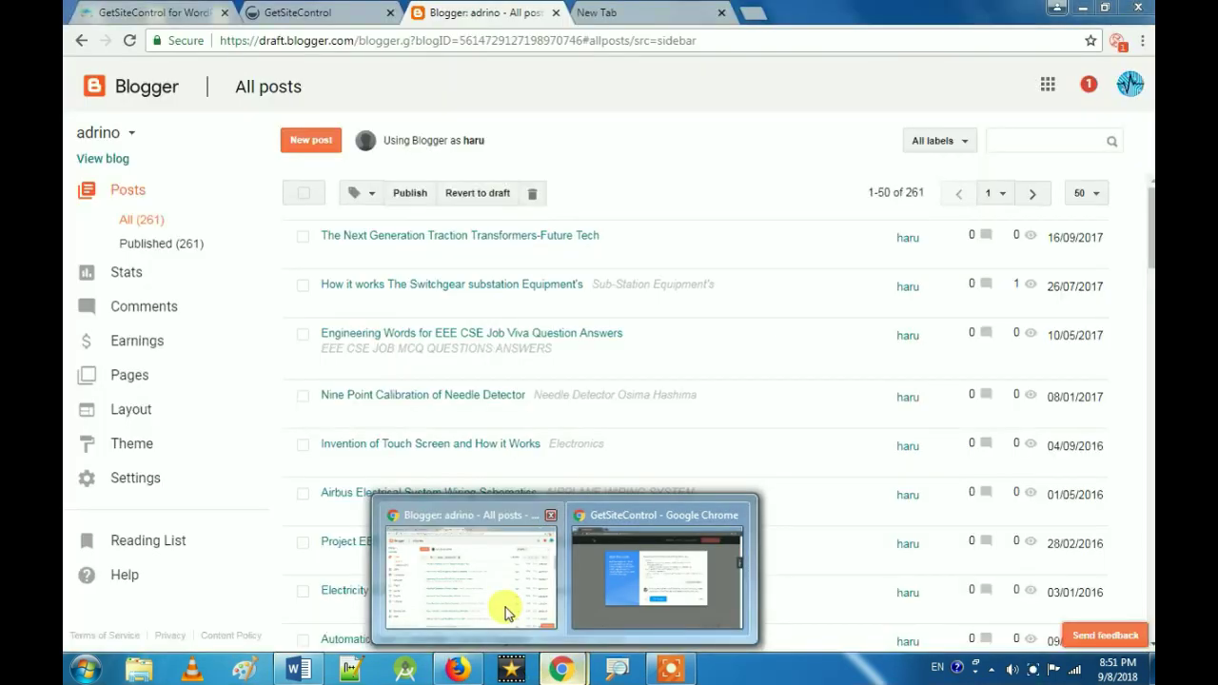
pyautogui.click(502, 609)
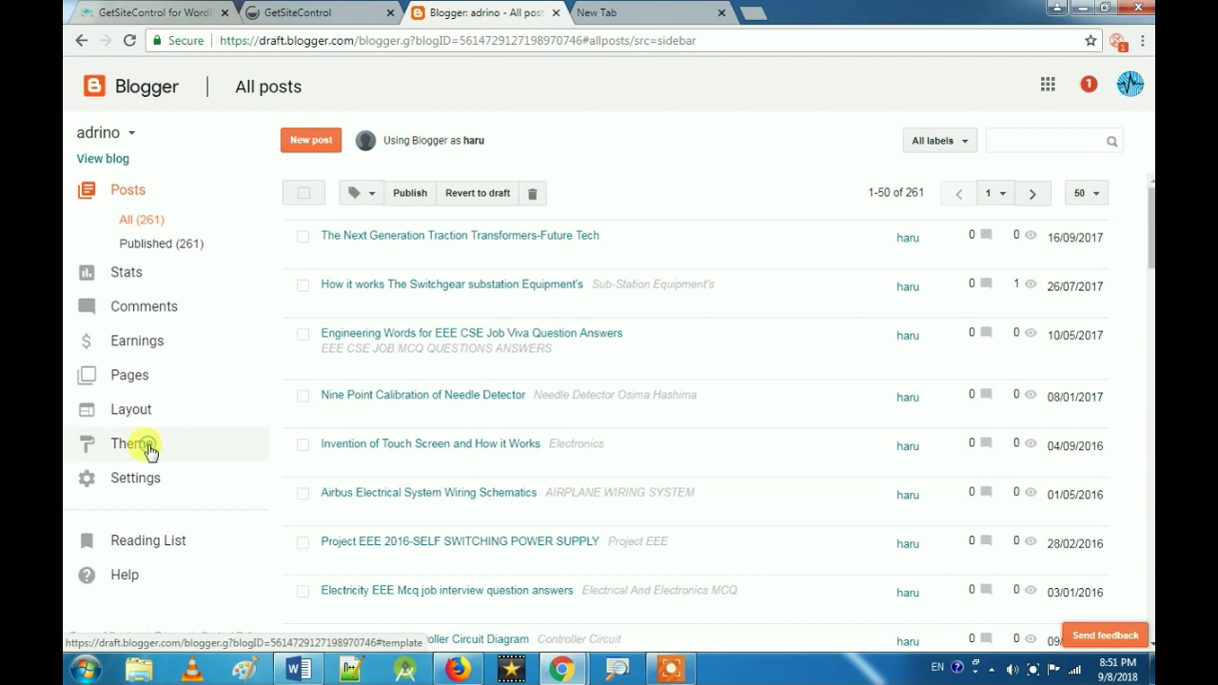
pyautogui.click(147, 447)
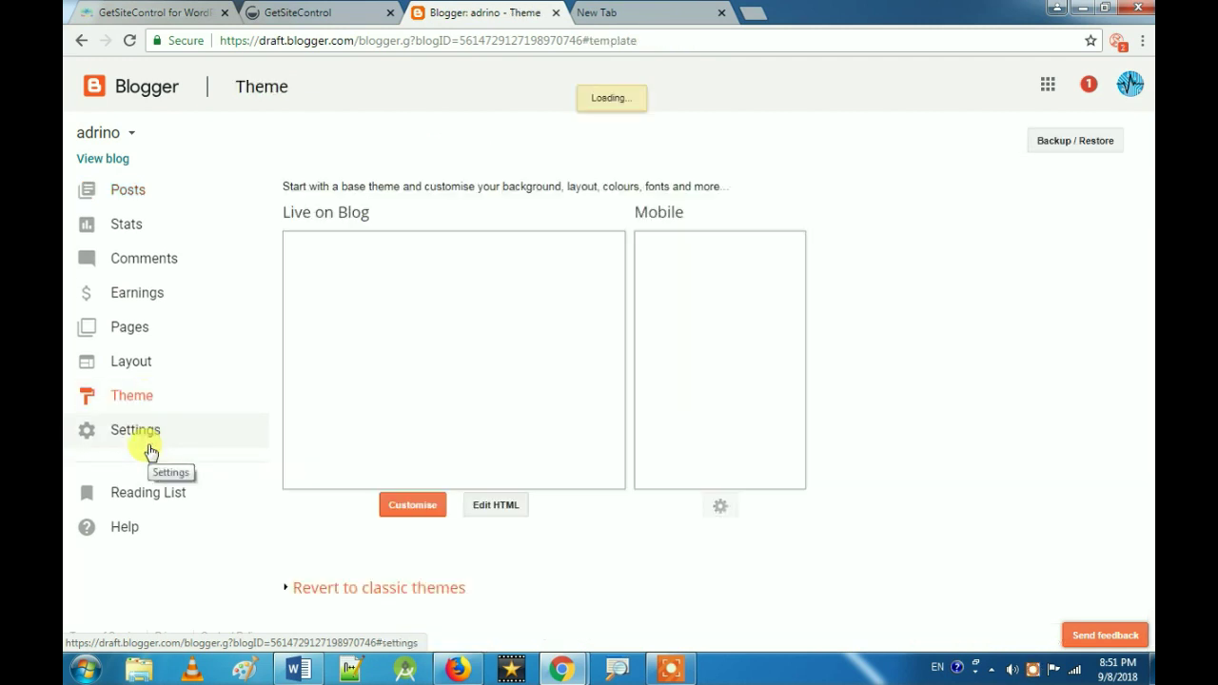
pyautogui.click(476, 507)
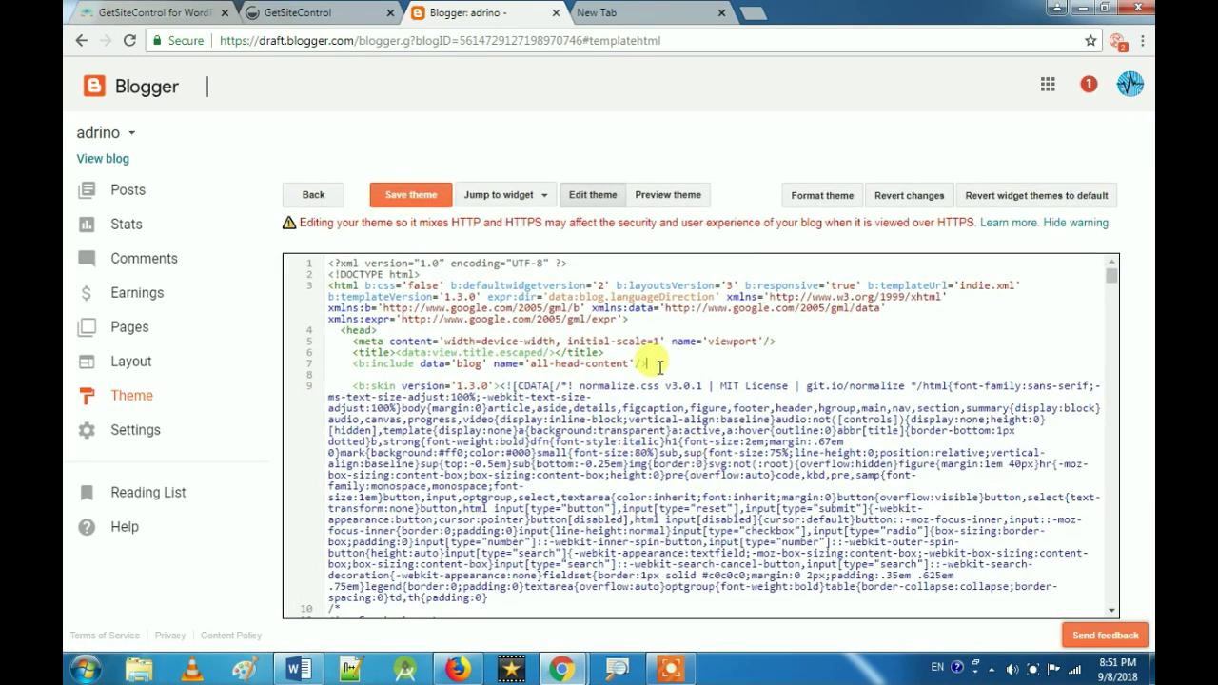
# Step: Find '</body' in the theme code, paste the script on a new line above it, and save
pyautogui.hotkey('ctrl', 'f')
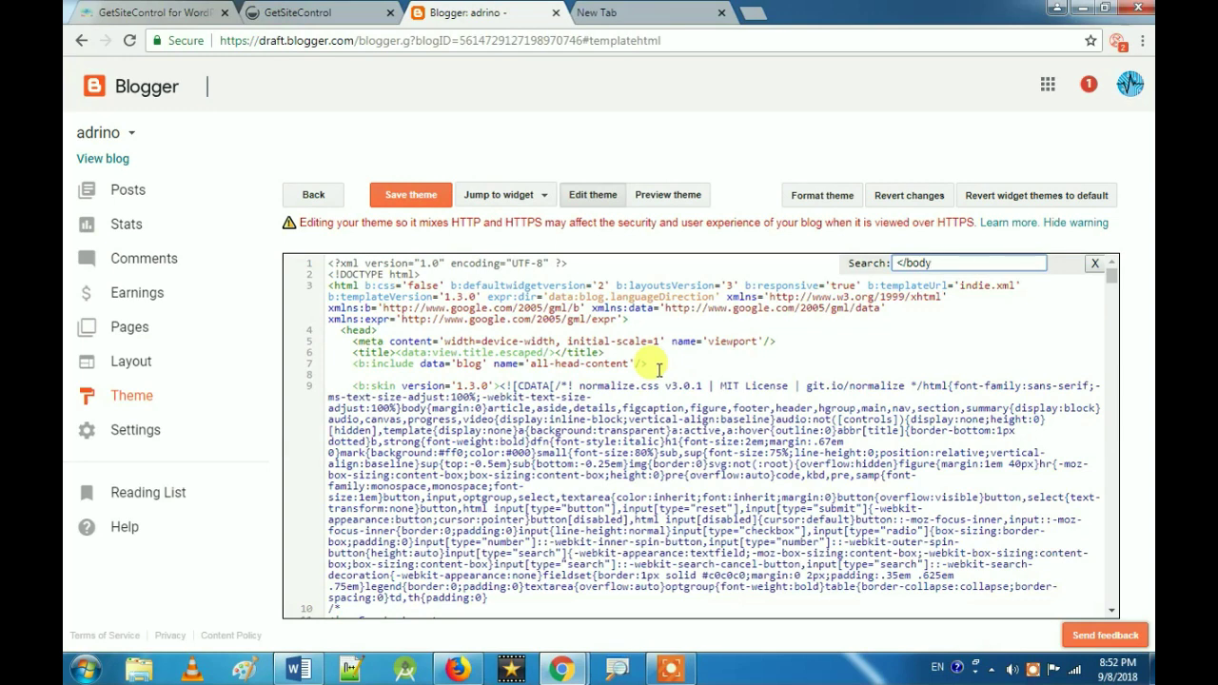
pyautogui.write('</body')
pyautogui.press('Return')
pyautogui.scroll(-1, 557, 448)
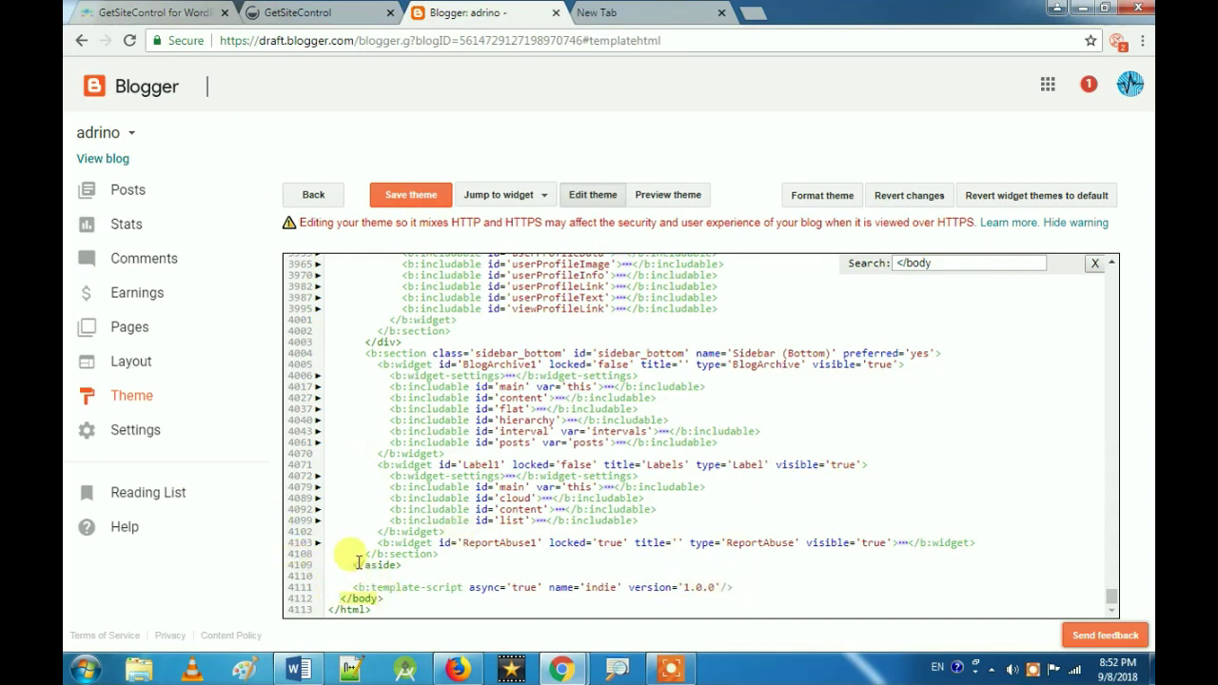
pyautogui.press('Return')
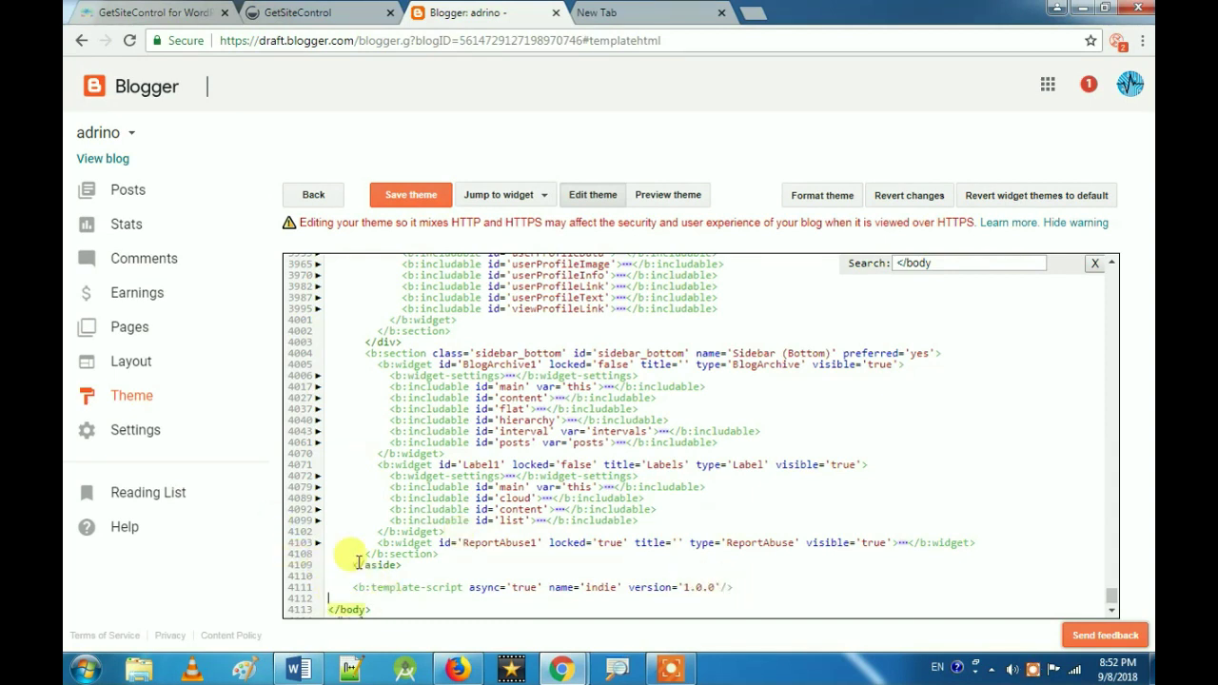
pyautogui.hotkey('ctrl', 'v')
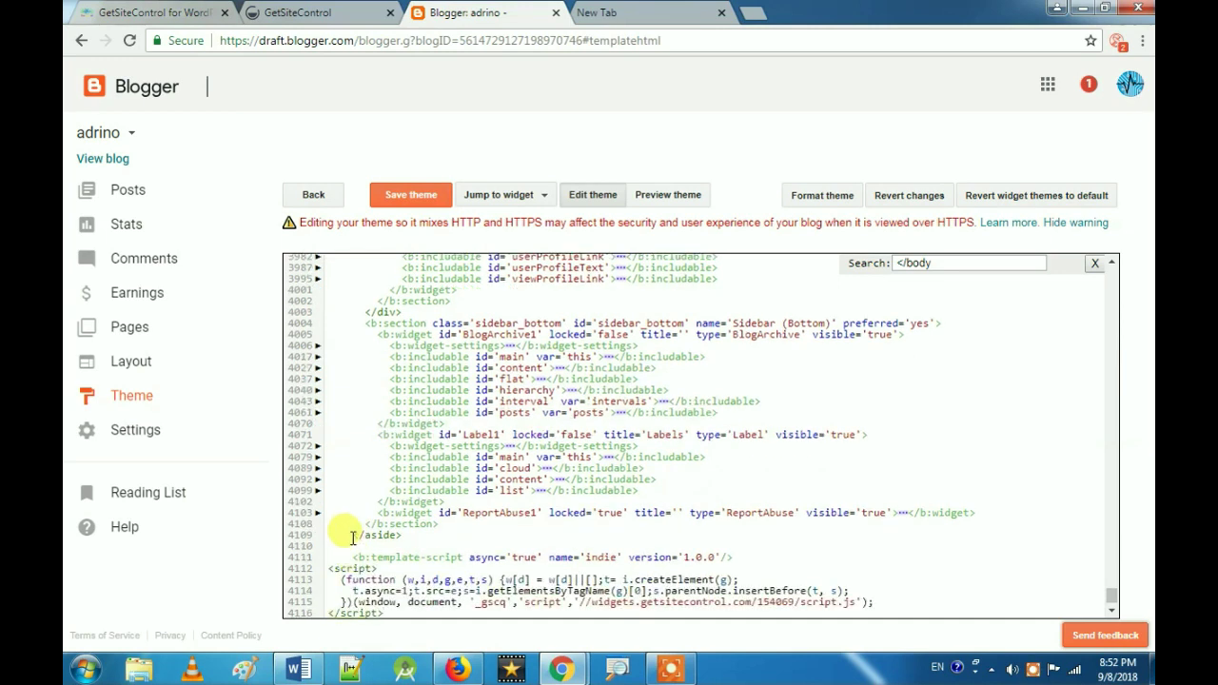
pyautogui.scroll(-1, 377, 521)
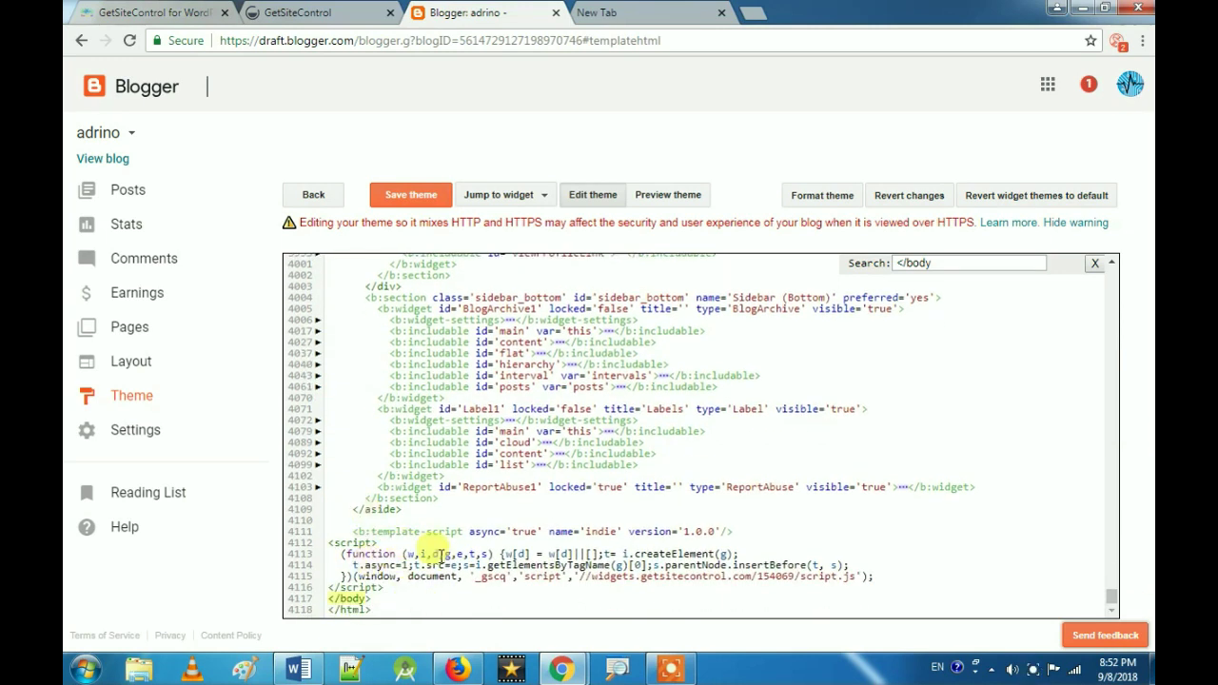
pyautogui.click(403, 206)
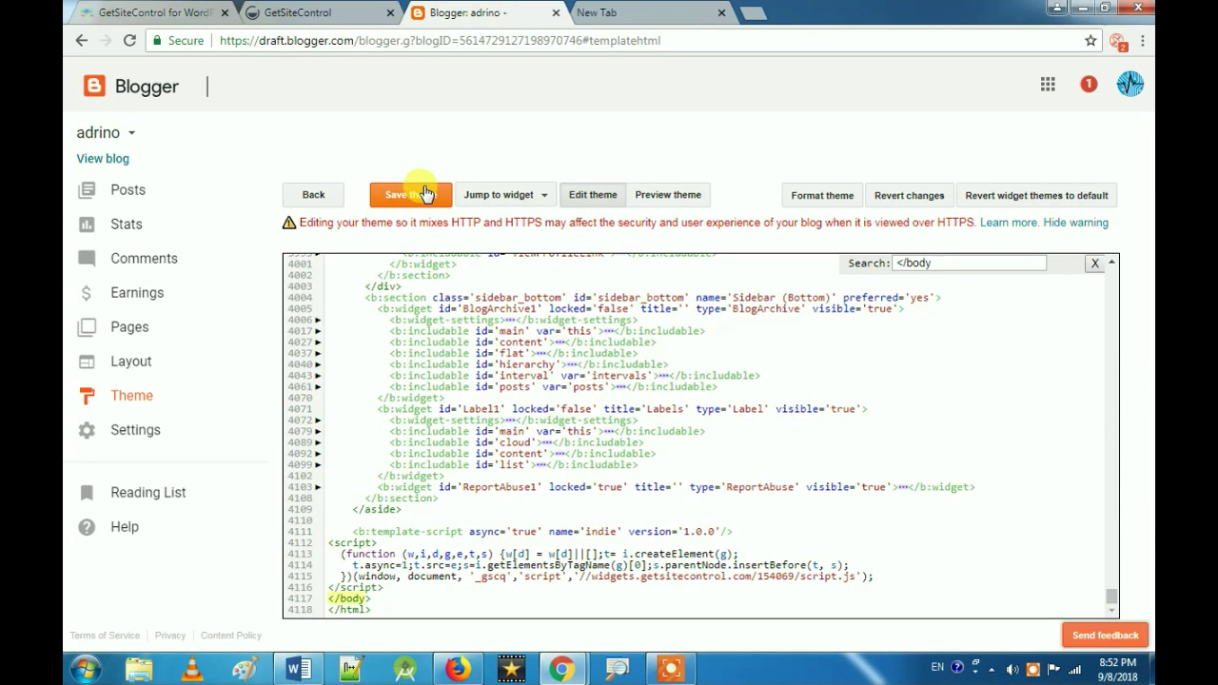
pyautogui.click(426, 194)
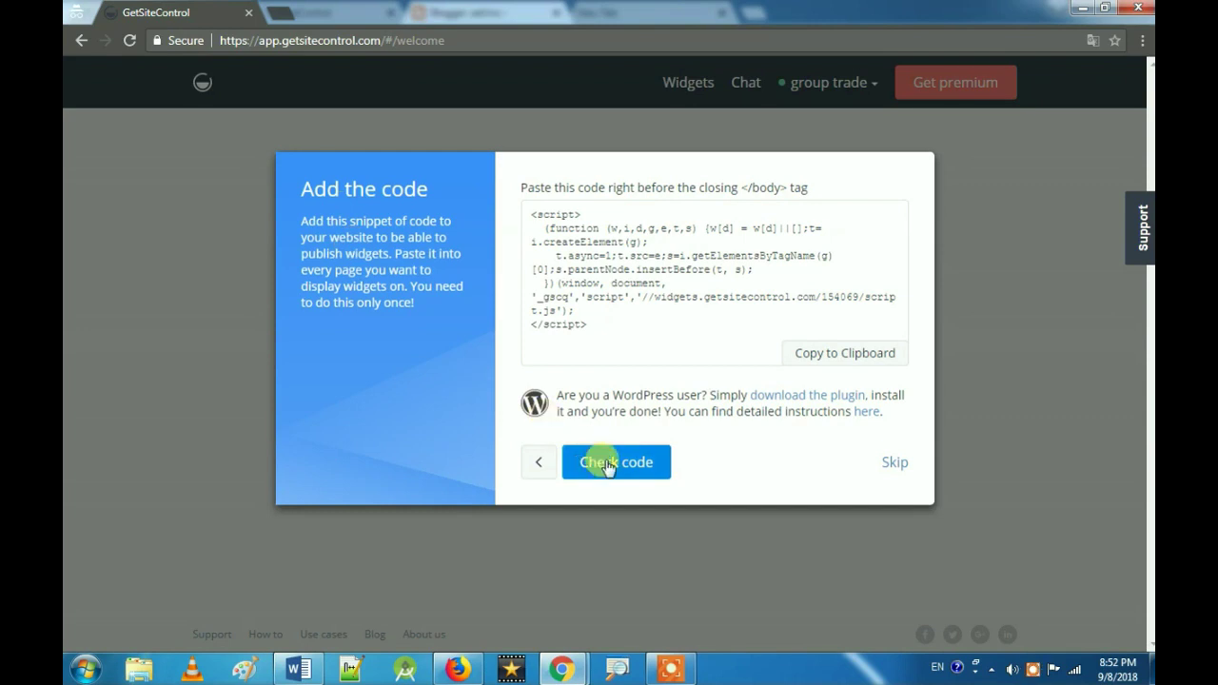
# Step: Verify the script on aus7s.blogspot.com with Check code, dismiss Well done, and list widget types
pyautogui.click(608, 465)
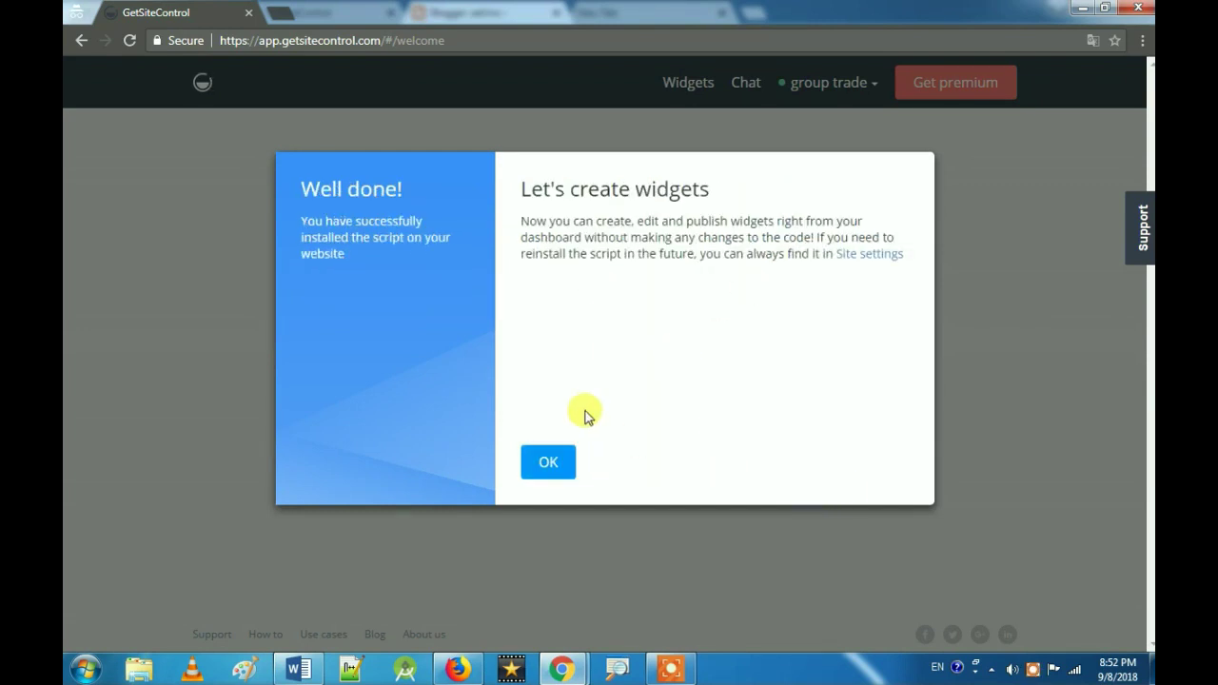
pyautogui.click(549, 464)
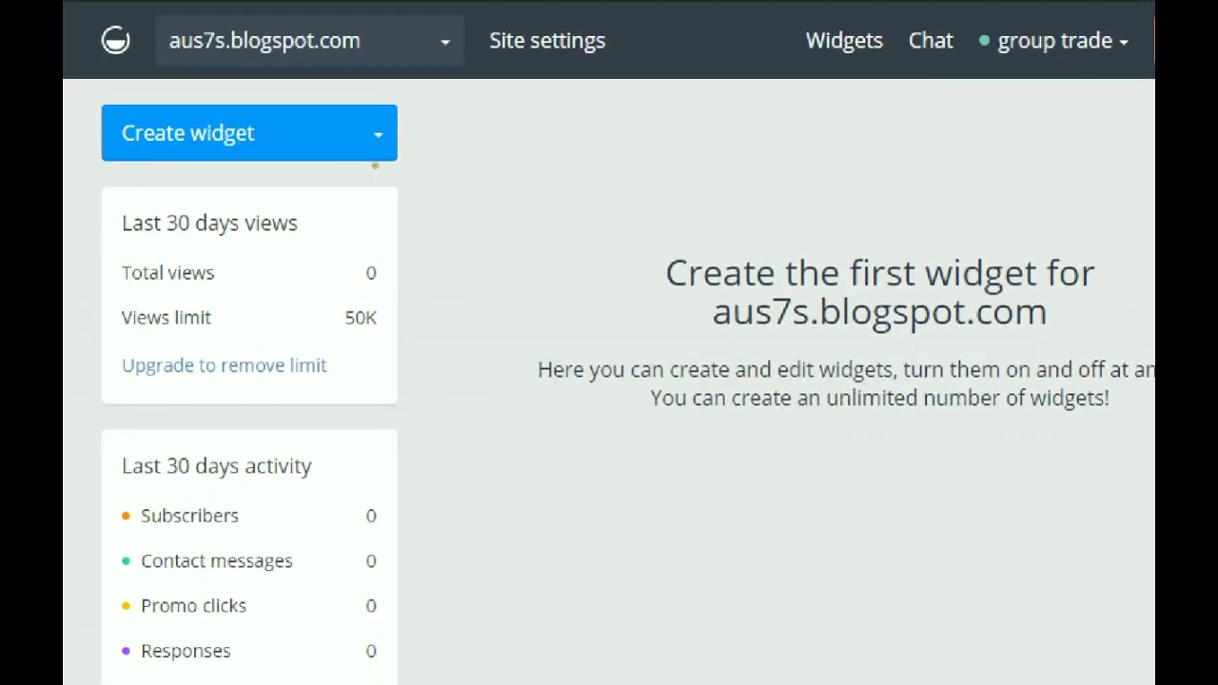
pyautogui.moveTo(219, 80)
pyautogui.mouseDown()
pyautogui.moveTo(155, 96)
pyautogui.moveTo(274, 149)
pyautogui.mouseUp()
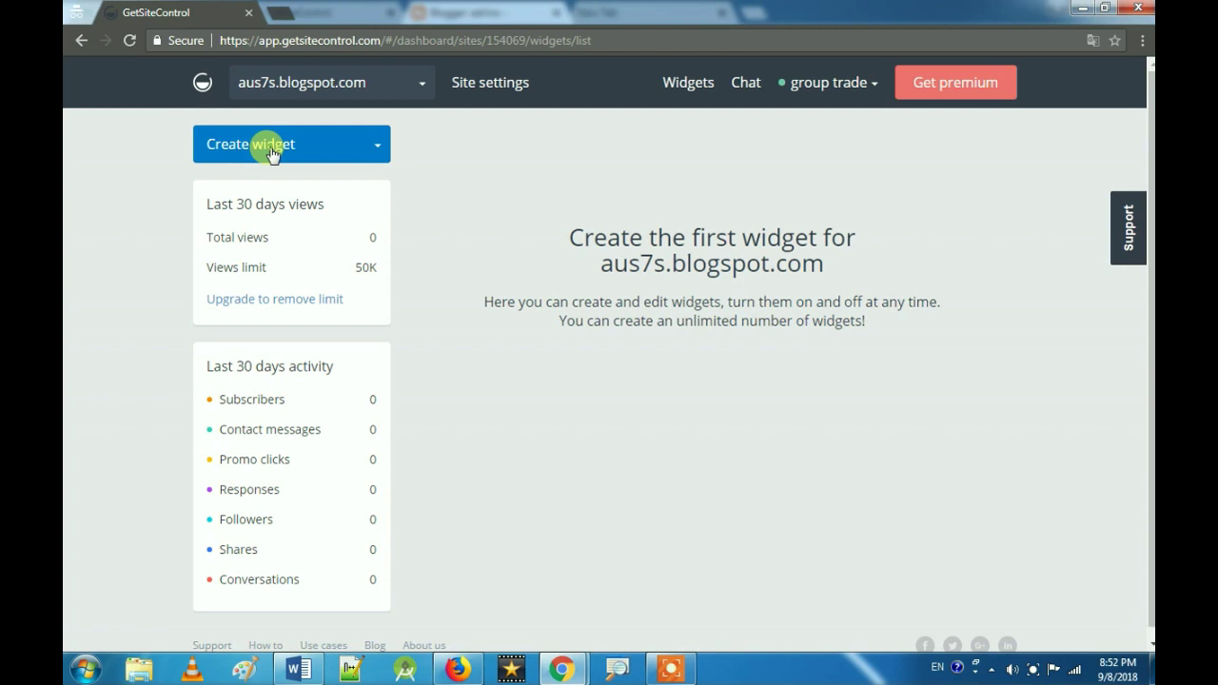
pyautogui.click(220, 143)
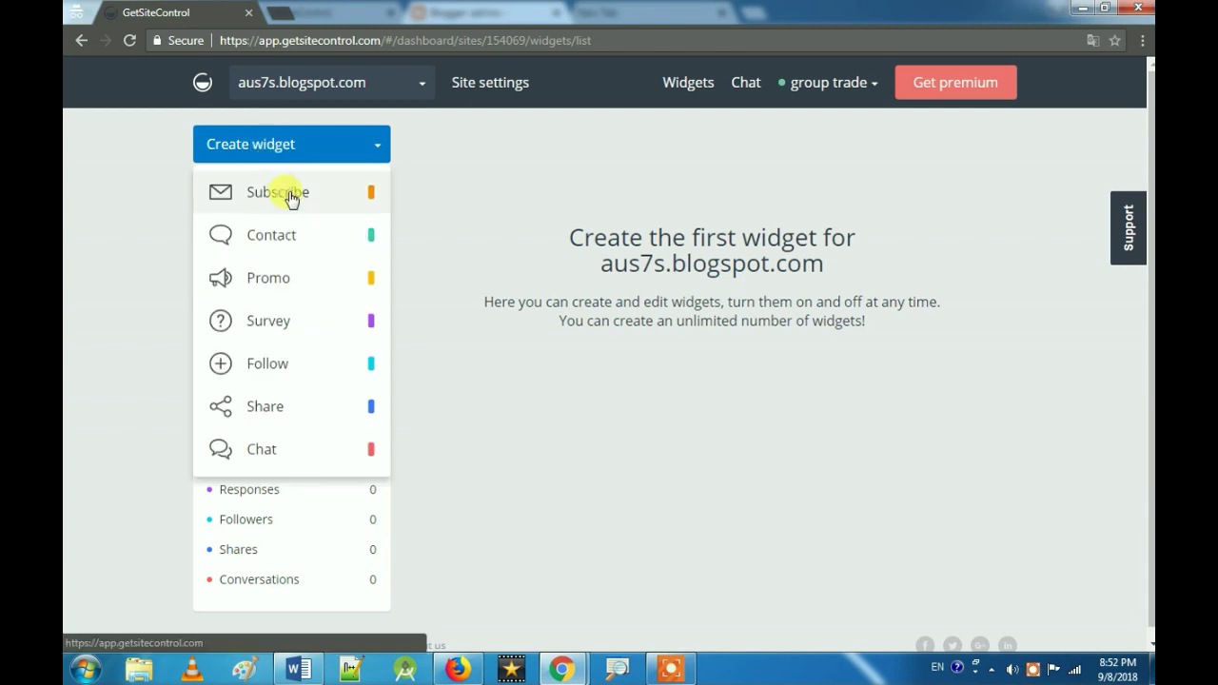
# Step: Create a new Subscribe widget and set its Appearance position to the centred popup
pyautogui.click(291, 197)
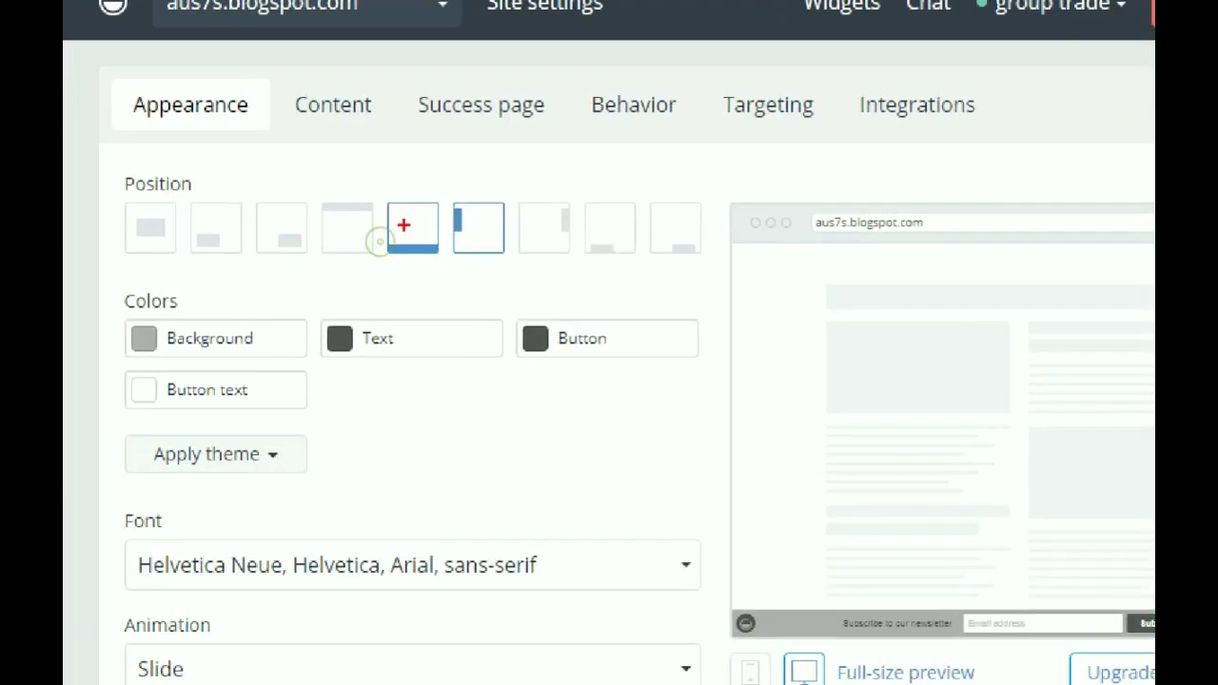
pyautogui.moveTo(399, 232)
pyautogui.mouseDown()
pyautogui.moveTo(390, 259)
pyautogui.moveTo(434, 235)
pyautogui.moveTo(471, 239)
pyautogui.mouseUp()
pyautogui.moveTo(295, 224)
pyautogui.mouseDown()
pyautogui.moveTo(285, 259)
pyautogui.moveTo(302, 240)
pyautogui.mouseUp()
pyautogui.moveTo(200, 217)
pyautogui.mouseDown()
pyautogui.moveTo(196, 246)
pyautogui.moveTo(238, 229)
pyautogui.mouseUp()
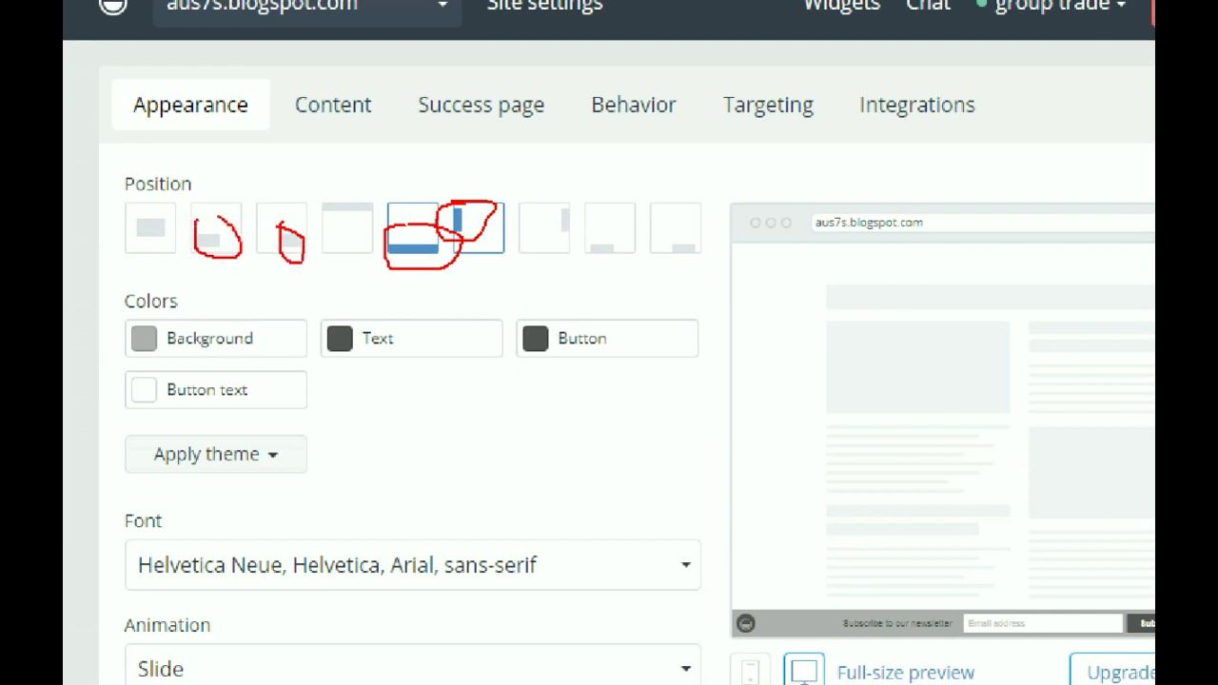
pyautogui.press('Escape')
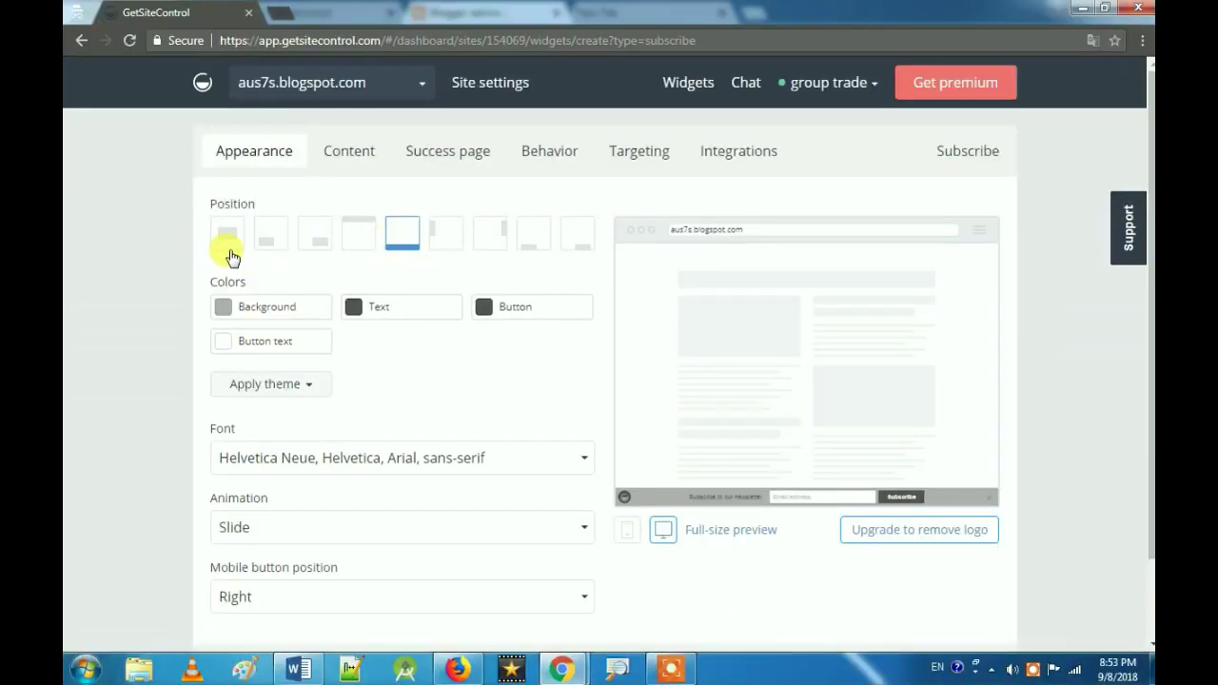
pyautogui.click(228, 238)
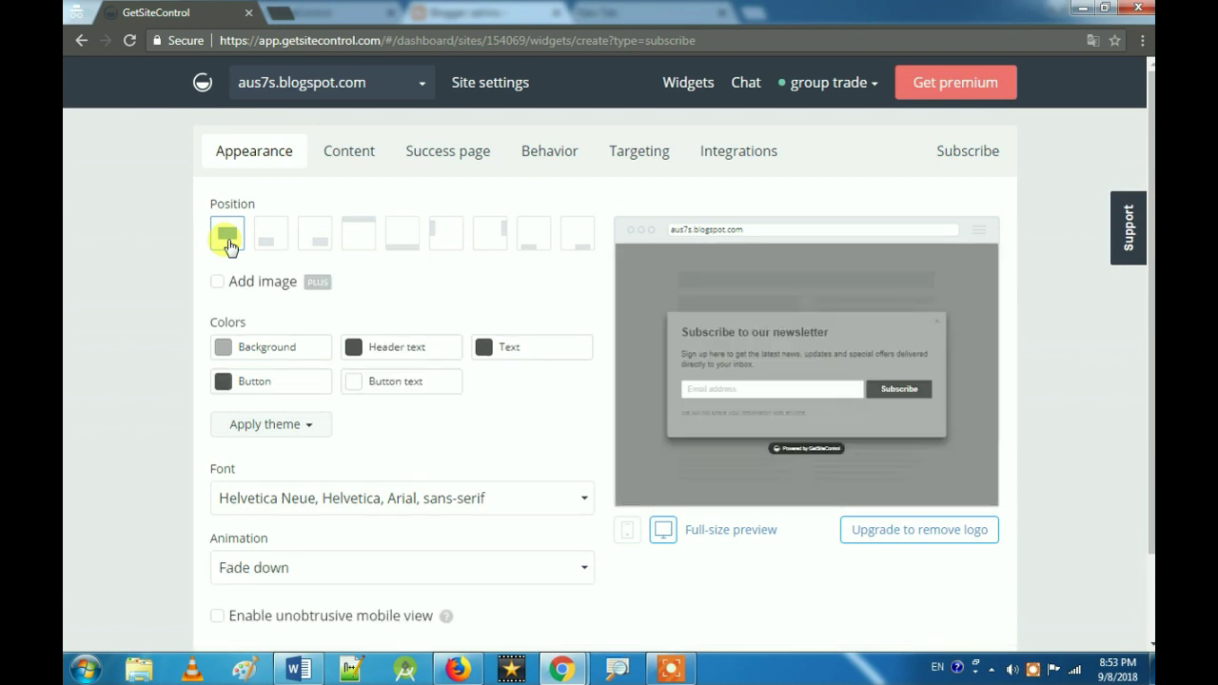
# Step: Recolour the subscribe popup background from grey #b1b1b1 to purple #915aac in the colour picker
pyautogui.click(275, 348)
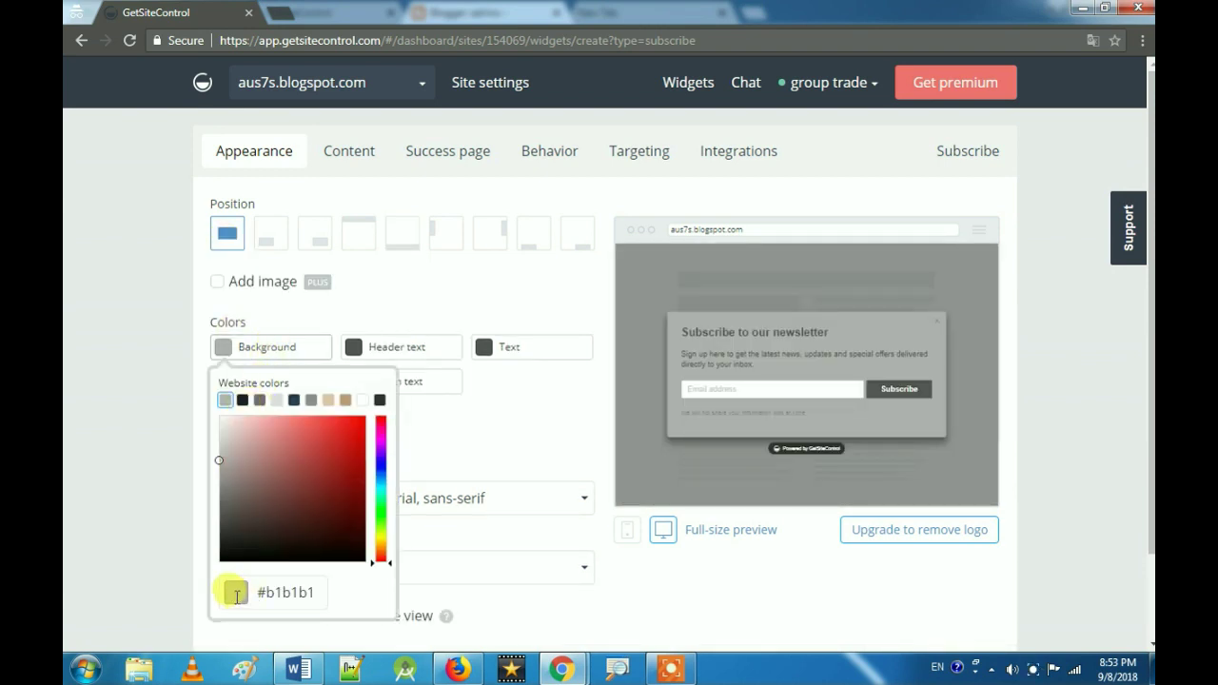
pyautogui.click(378, 461)
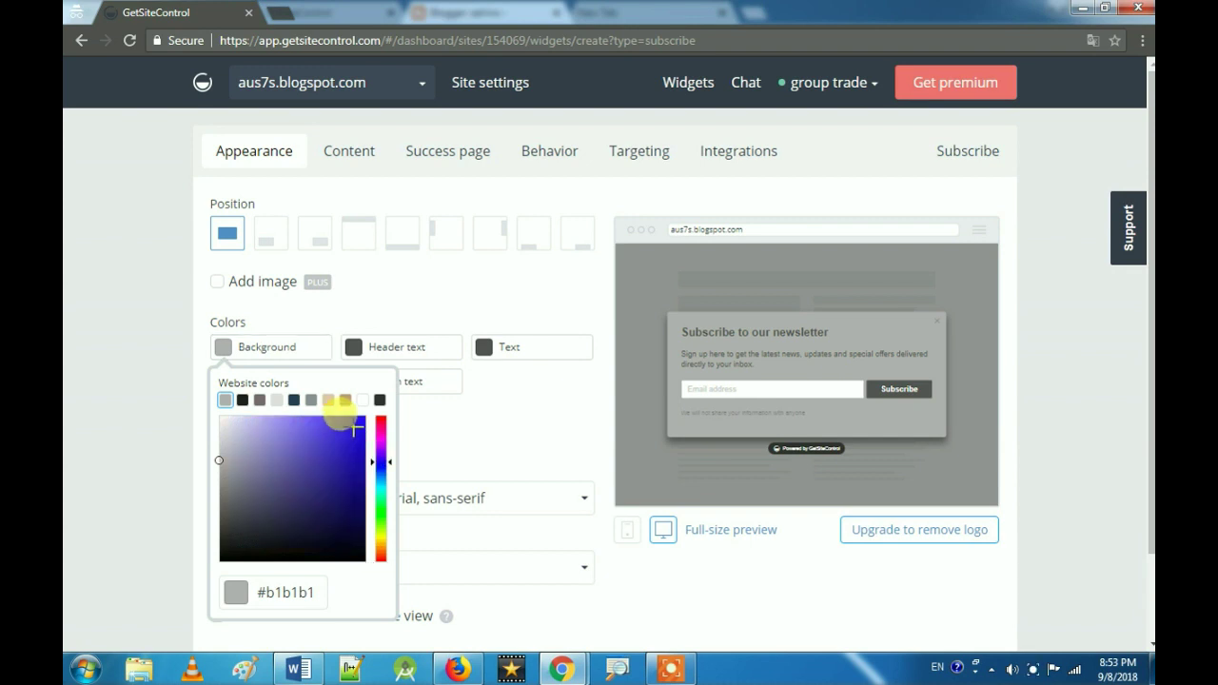
pyautogui.click(354, 427)
pyautogui.click(325, 451)
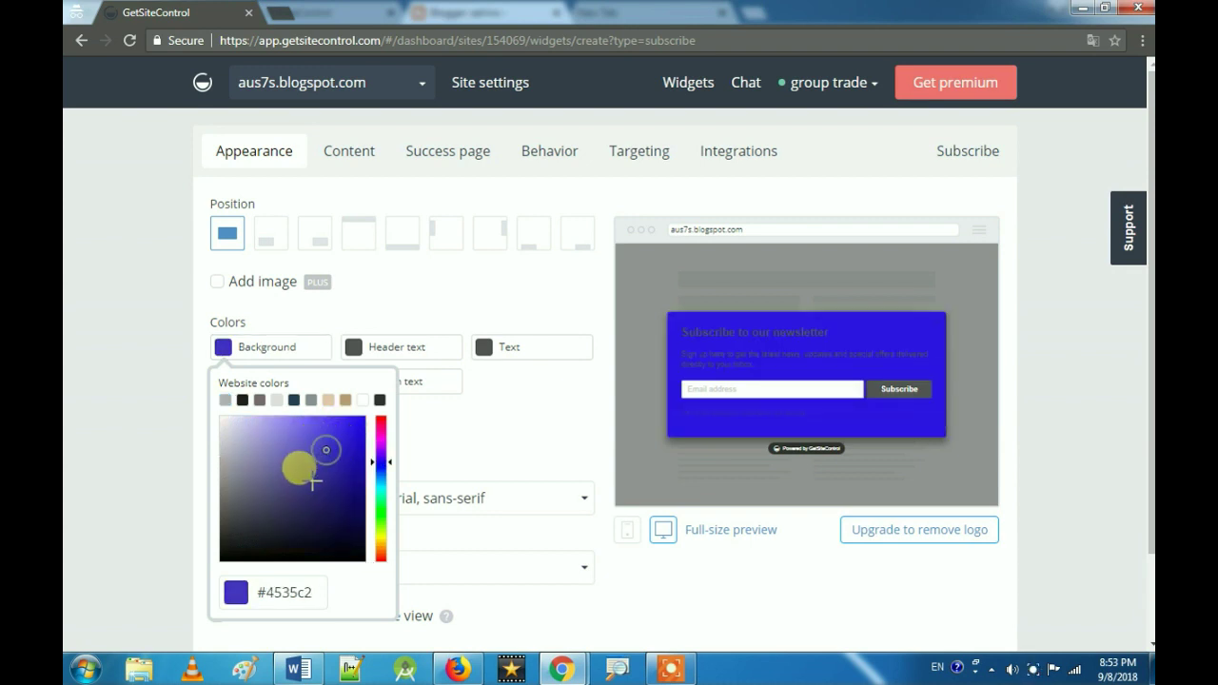
pyautogui.click(289, 463)
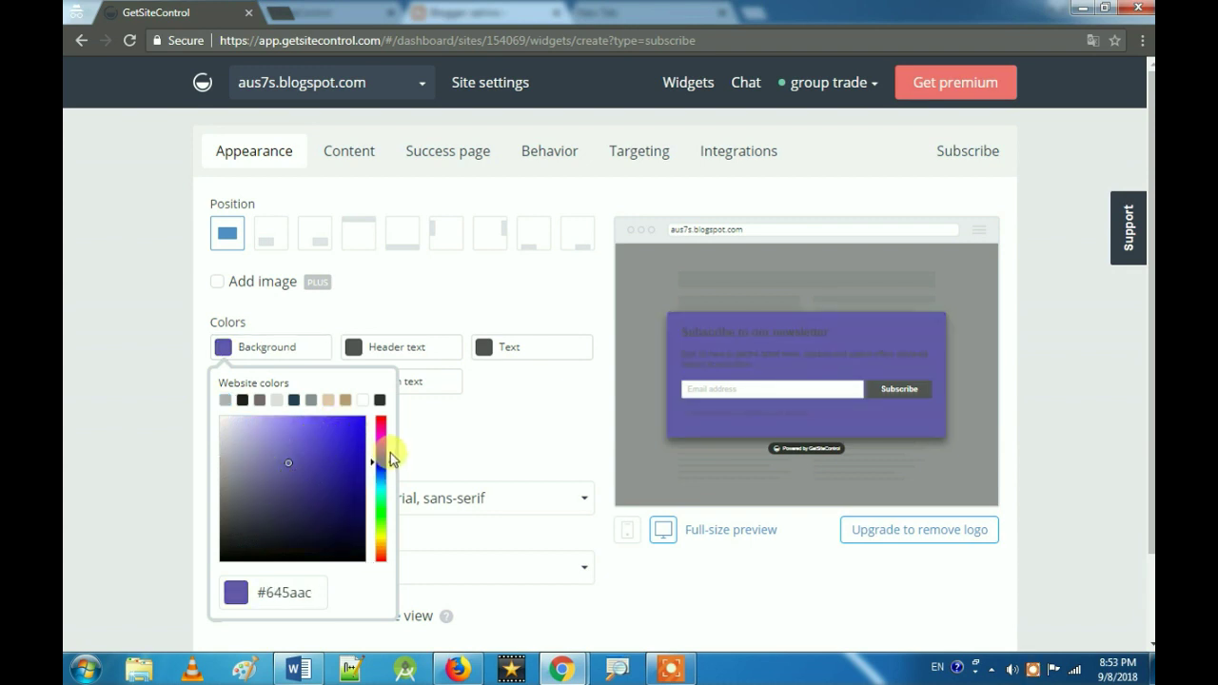
pyautogui.click(382, 489)
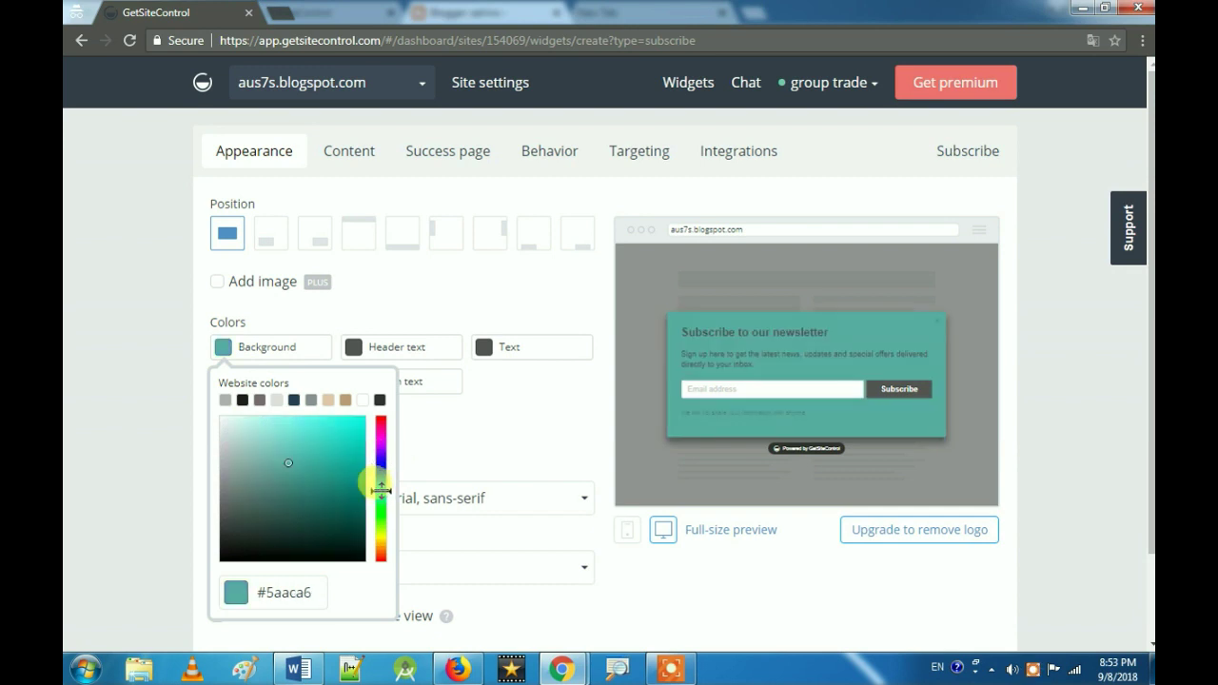
pyautogui.click(381, 482)
pyautogui.click(381, 465)
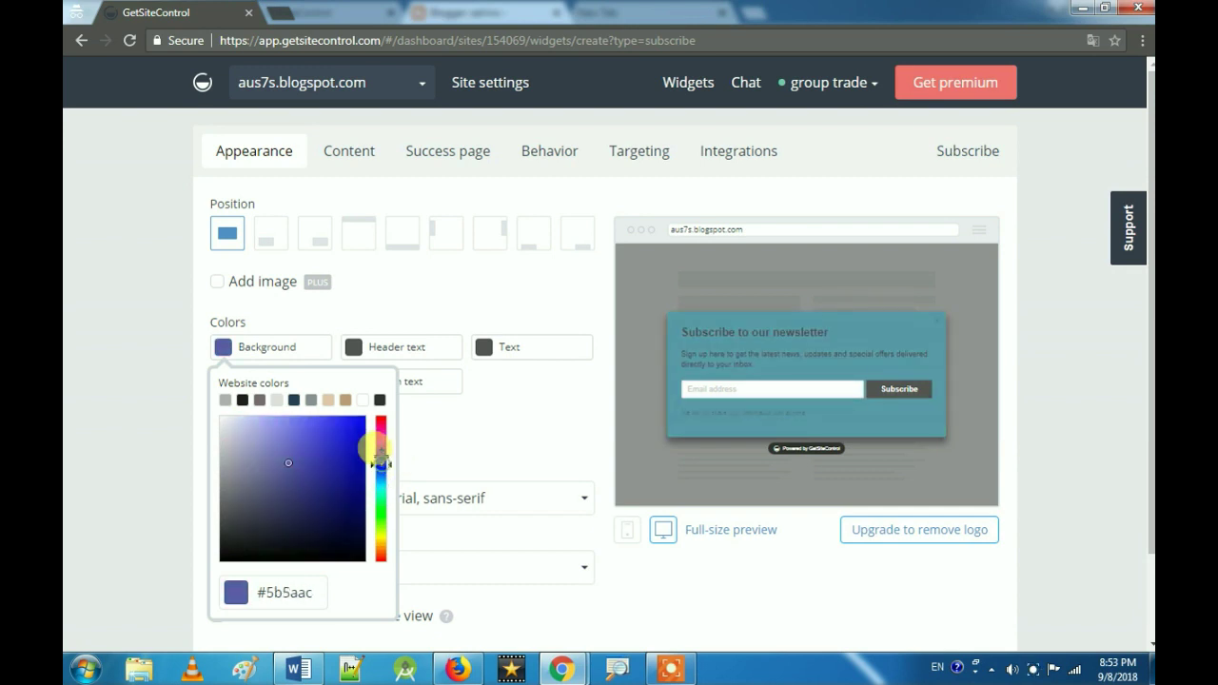
pyautogui.click(382, 449)
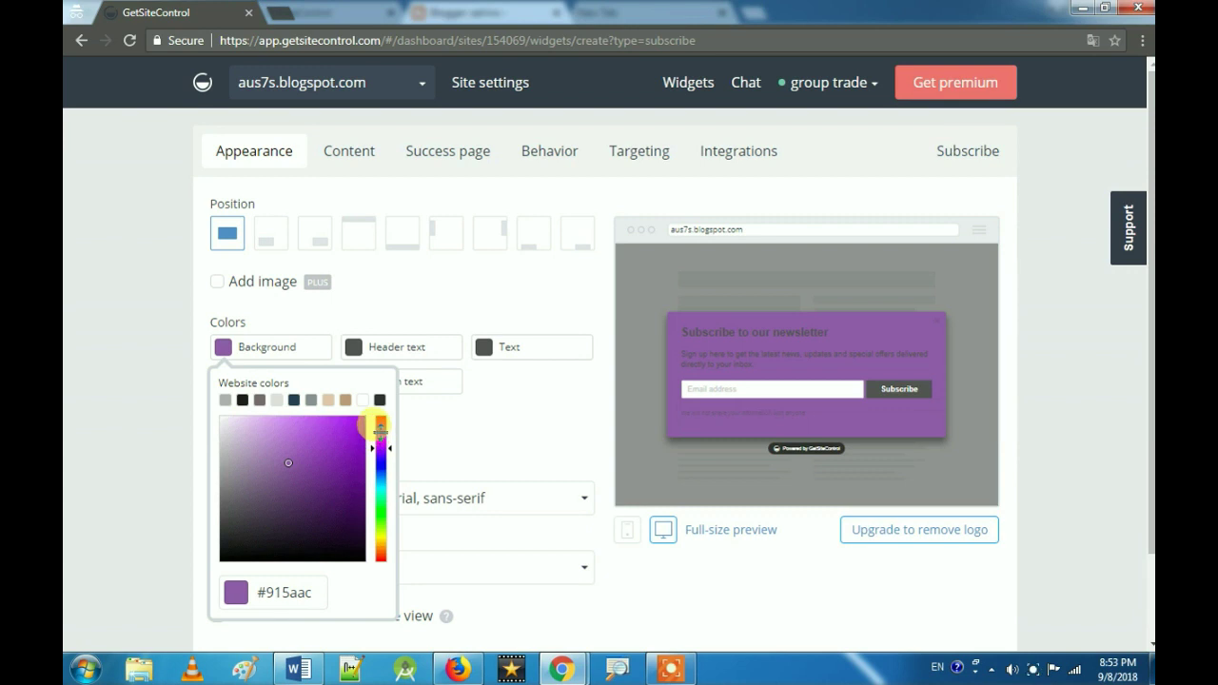
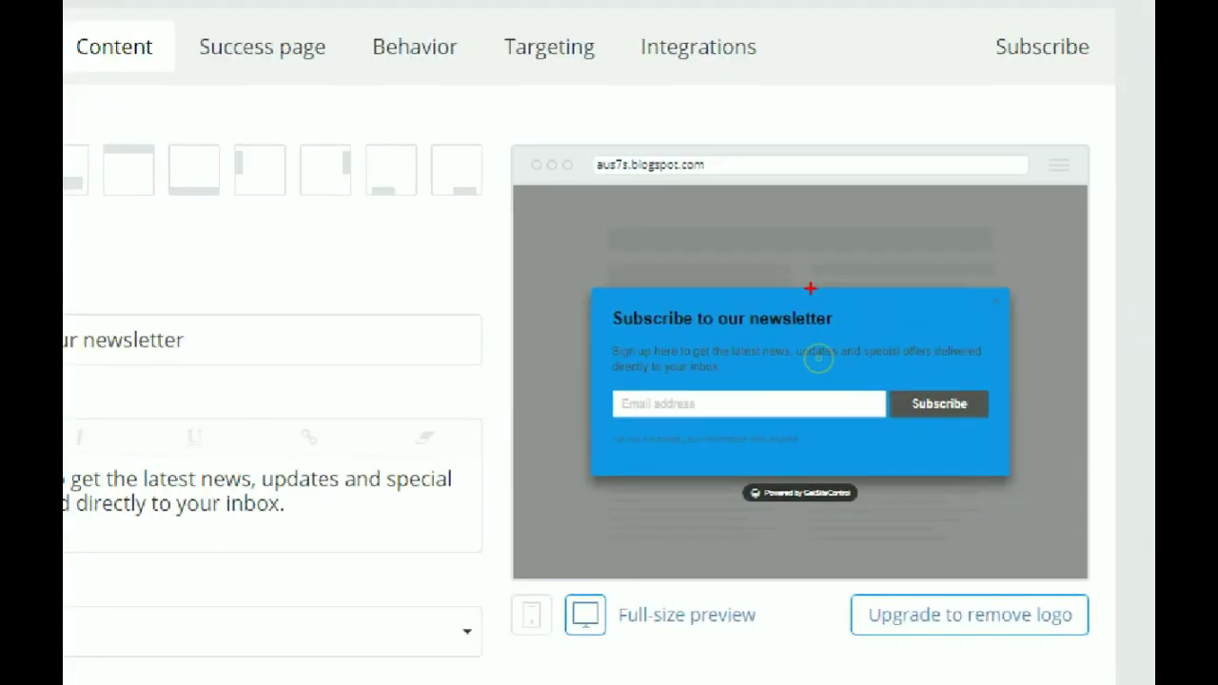
# Step: Retitle the pop-up 'Get Our Latest Electrical Article' via autofill, then select the old description
pyautogui.moveTo(680, 317); pyautogui.dragTo(788, 307)
pyautogui.moveTo(610, 297)
pyautogui.mouseDown()
pyautogui.moveTo(617, 370)
pyautogui.moveTo(683, 386)
pyautogui.moveTo(804, 270)
pyautogui.moveTo(732, 278)
pyautogui.mouseUp()
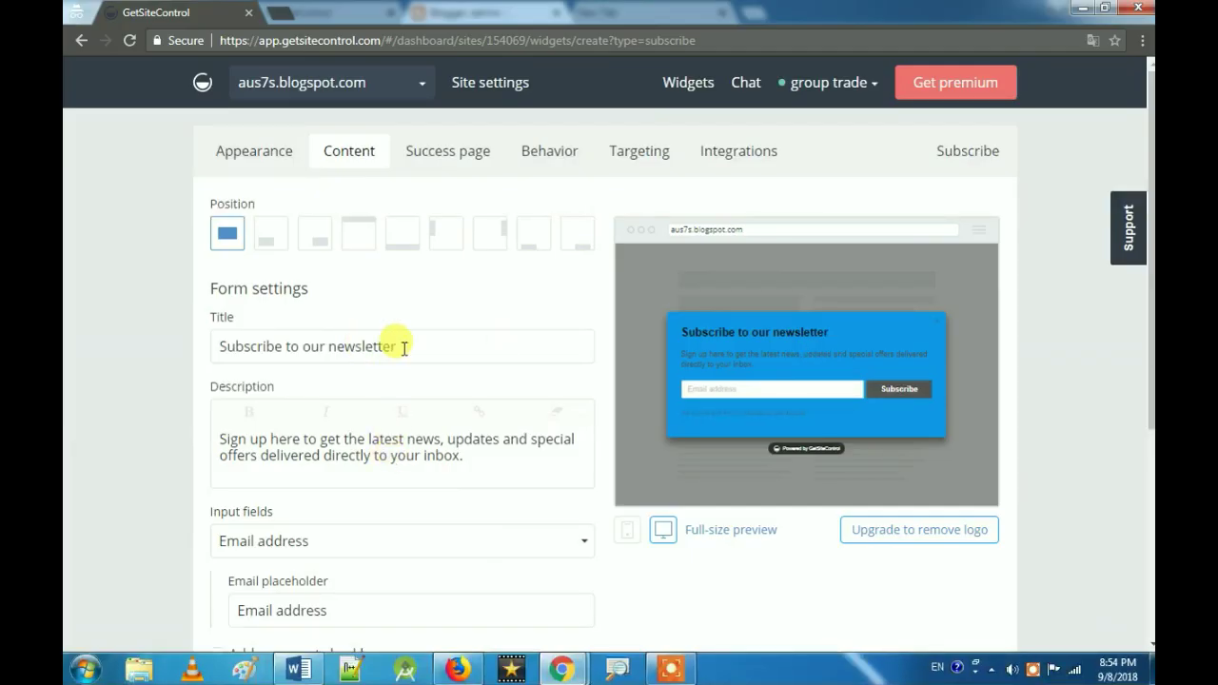
pyautogui.click(209, 337)
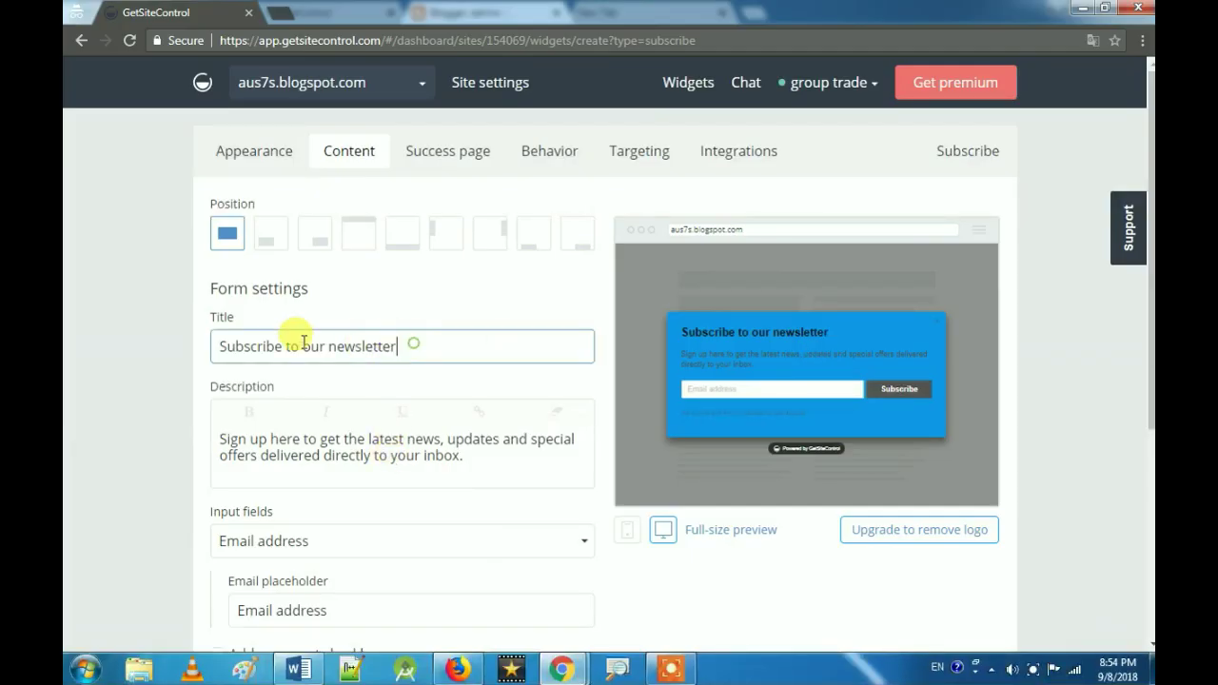
pyautogui.moveTo(397, 346); pyautogui.dragTo(218, 345)
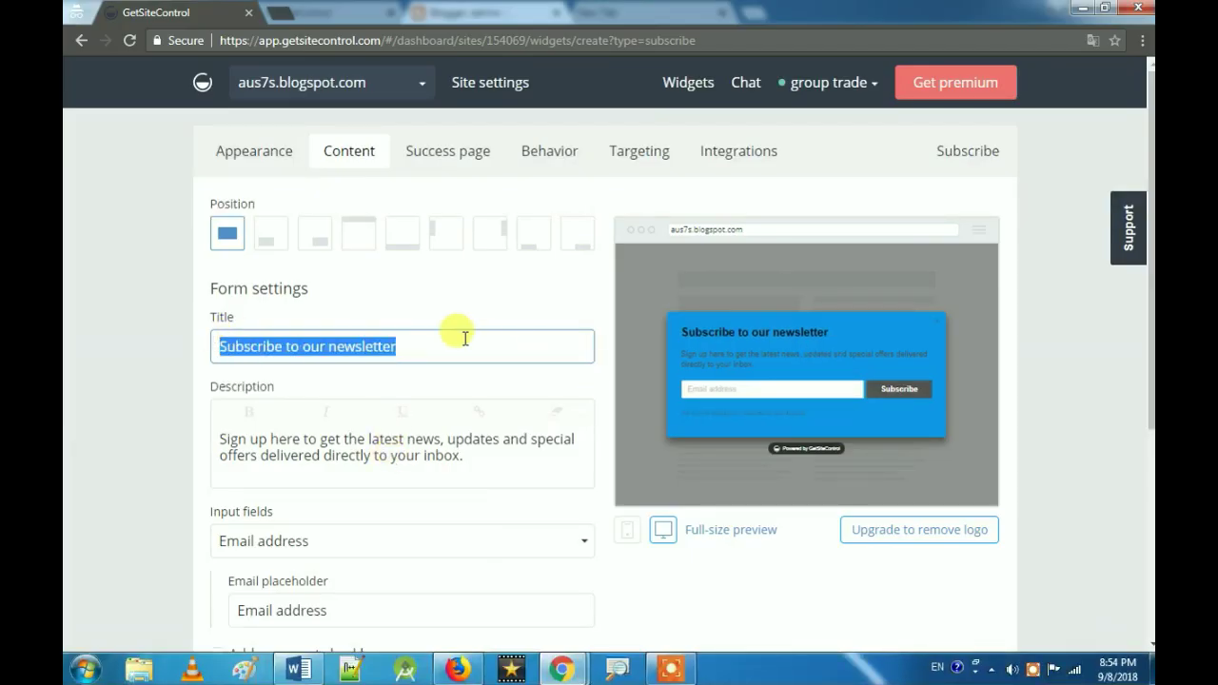
pyautogui.write('Get')
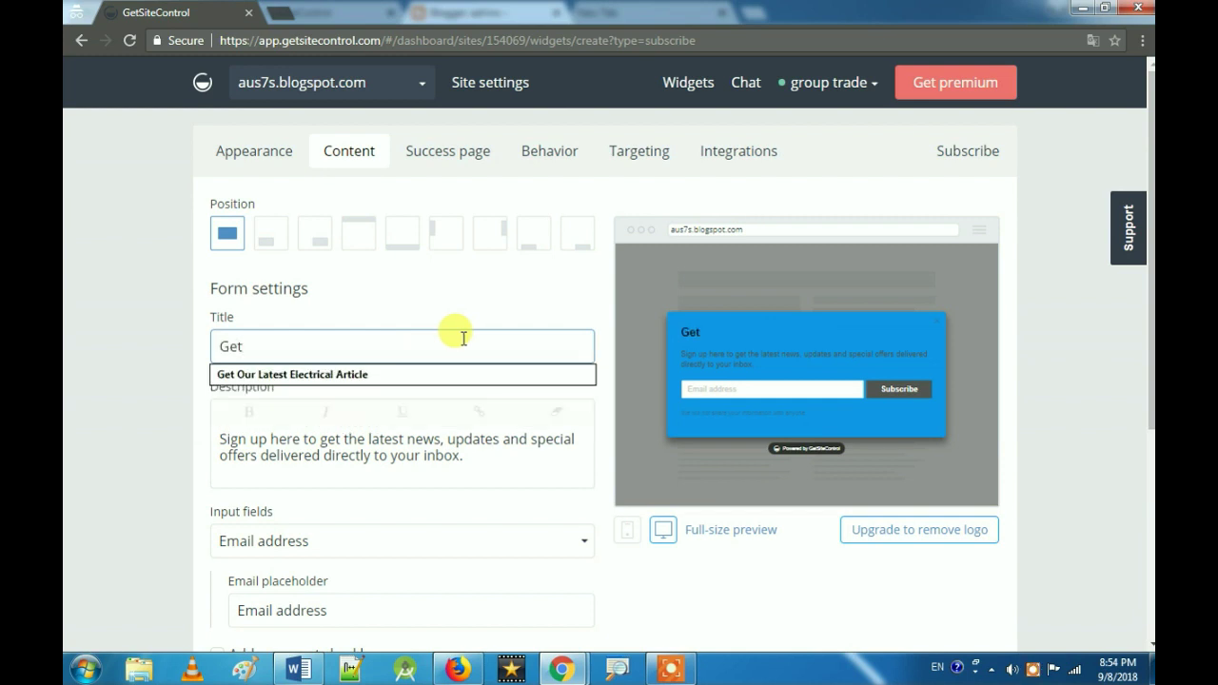
pyautogui.press('Down')
pyautogui.press('Return')
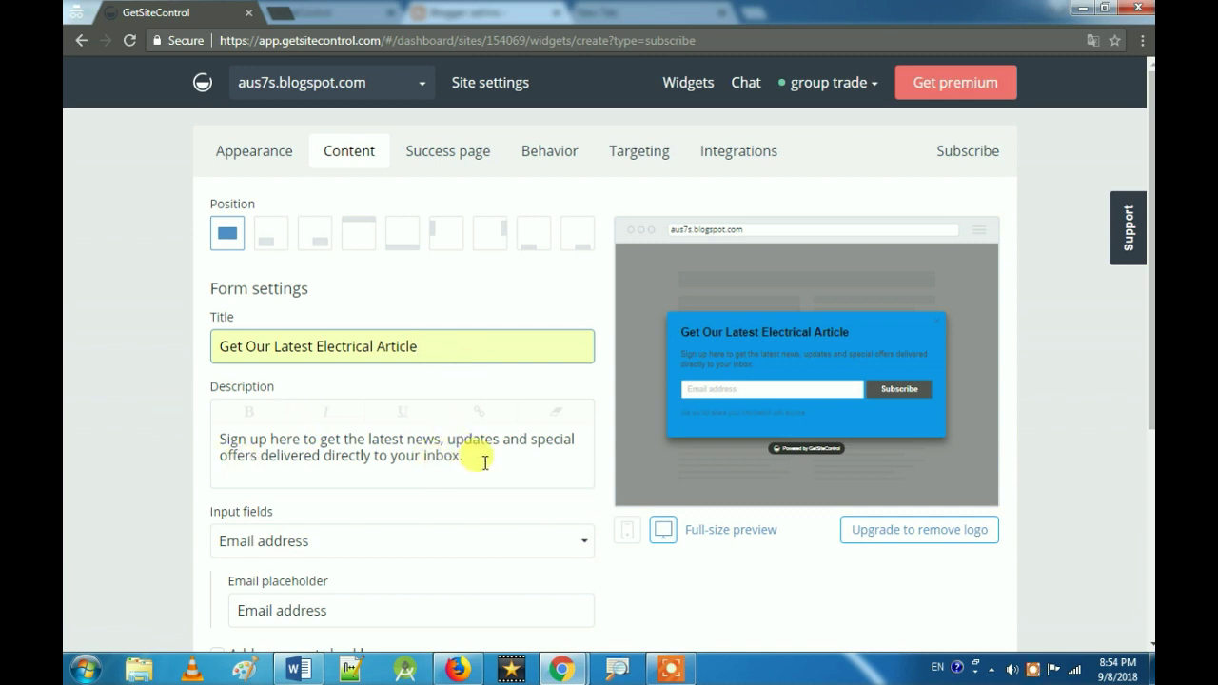
pyautogui.moveTo(484, 458); pyautogui.dragTo(220, 427)
# Step: Enter the description 'Get Our Latest Article For Free and Just Enter Your Email Address'
pyautogui.write('Get')
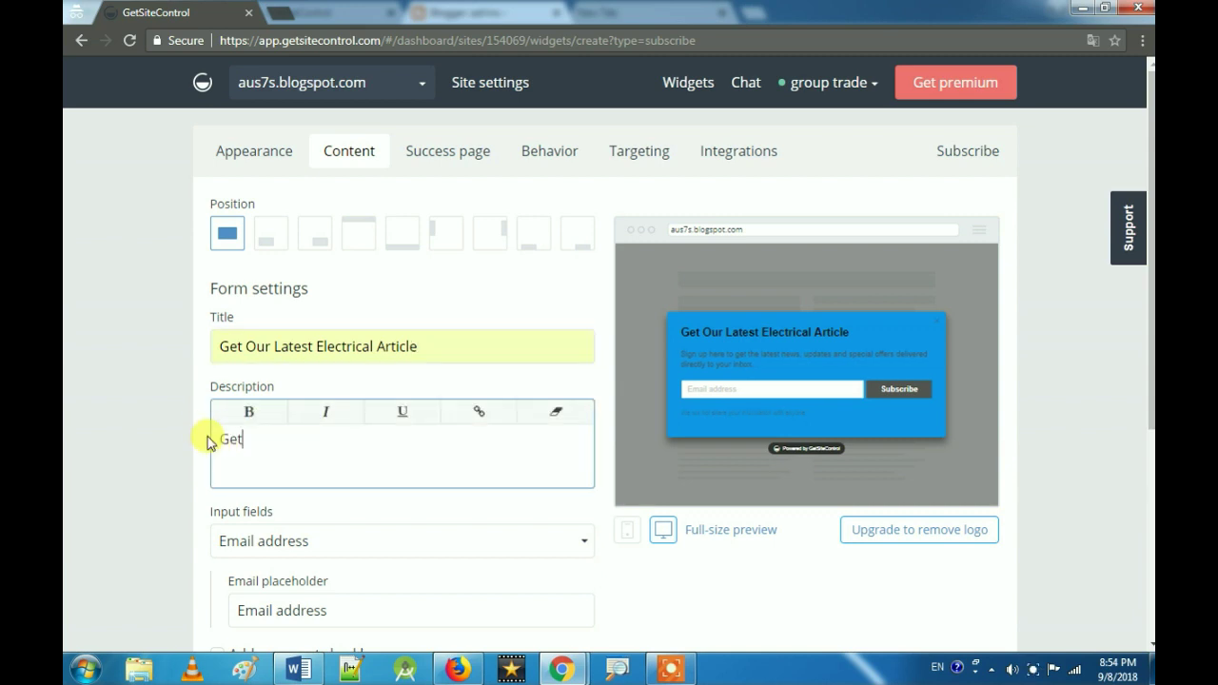
pyautogui.write(' Outr')
pyautogui.press('BackSpace')
pyautogui.press('BackSpace')
pyautogui.press('BackSpace')
pyautogui.press('BackSpace')
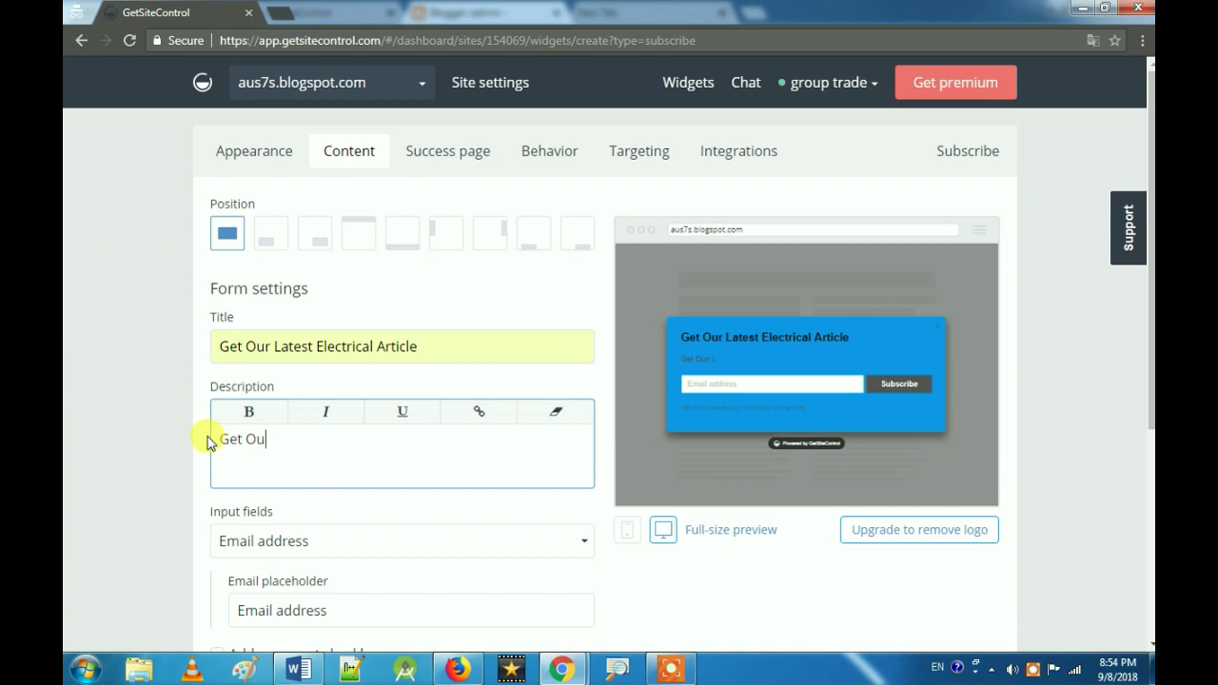
pyautogui.write('r Latest Article For Free')
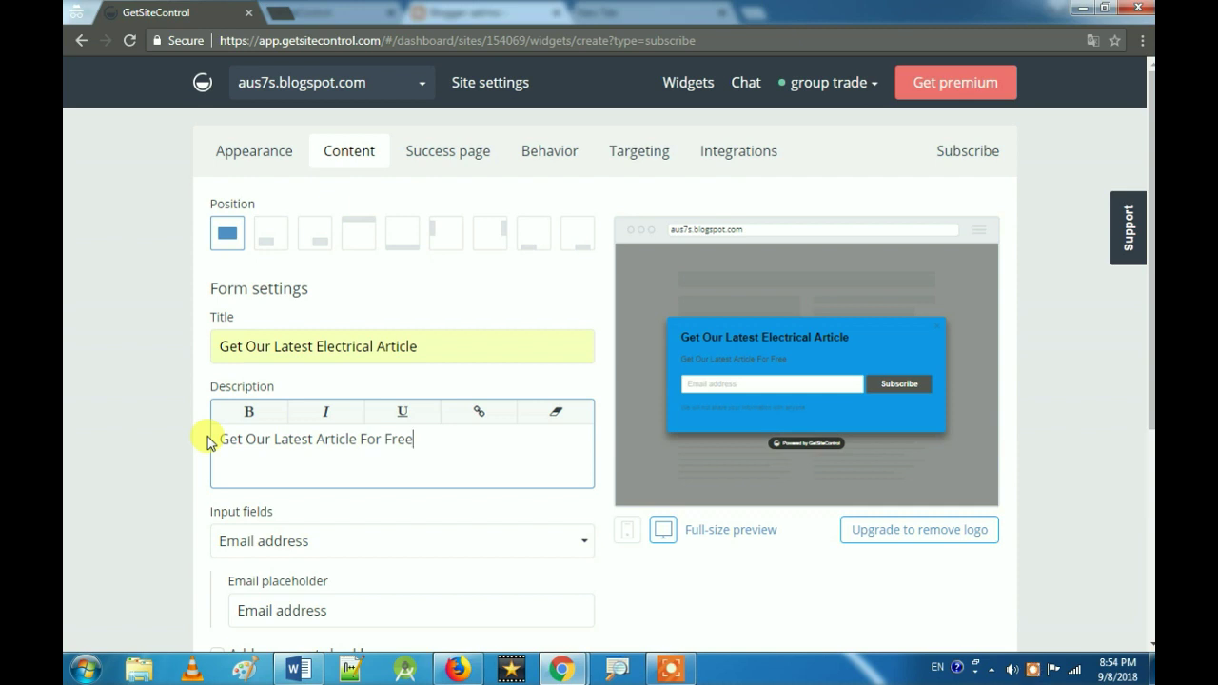
pyautogui.write(' and Just Enter Your Email Address...')
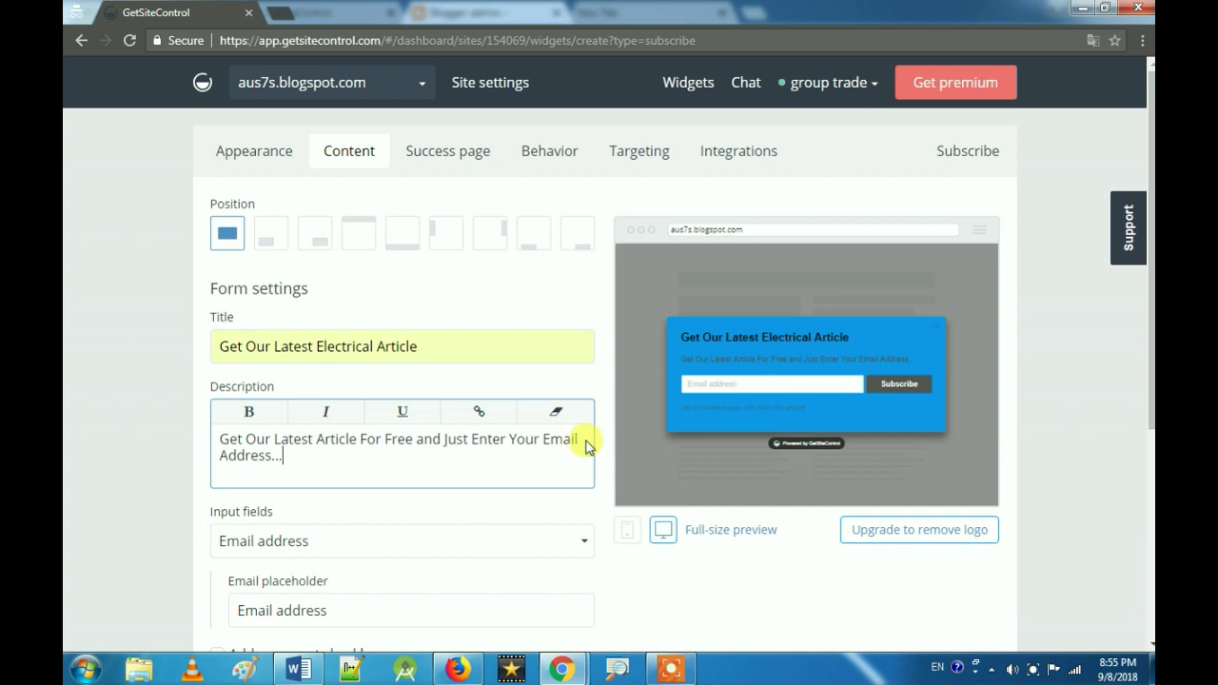
# Step: Review the form fields and keep 'Email address' as the email placeholder
pyautogui.click(312, 542)
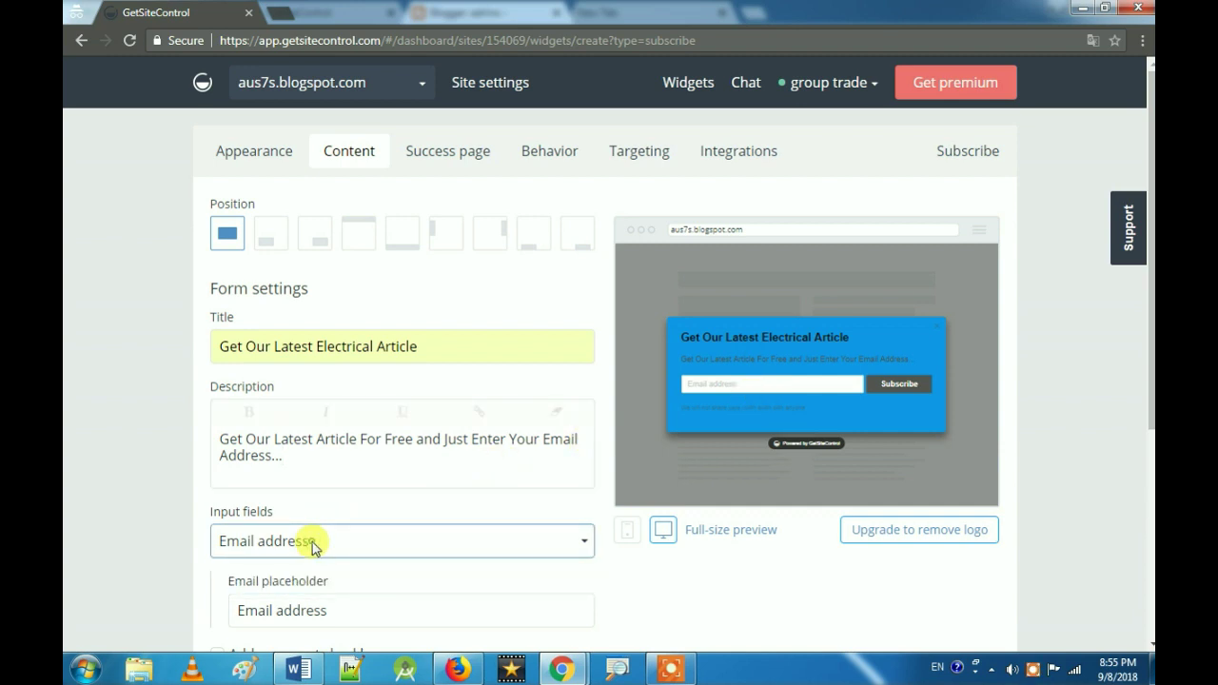
pyautogui.scroll(-2, 319, 538)
pyautogui.click(346, 438)
pyautogui.moveTo(346, 438); pyautogui.dragTo(230, 440)
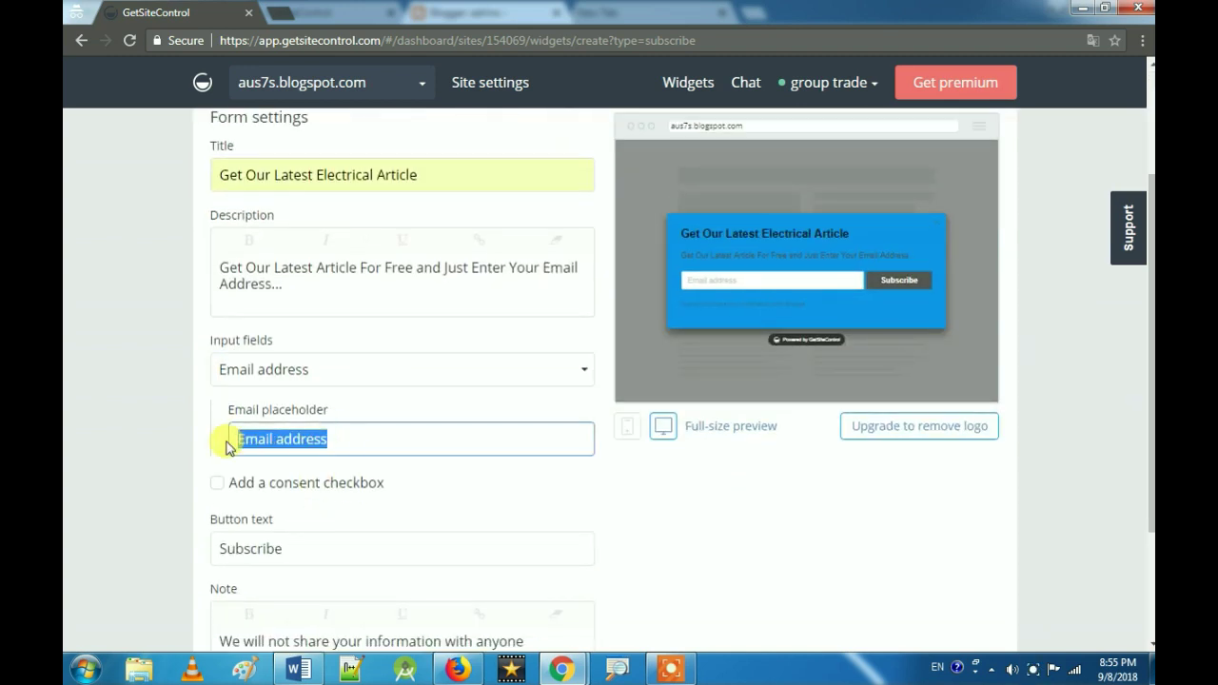
pyautogui.click(347, 436)
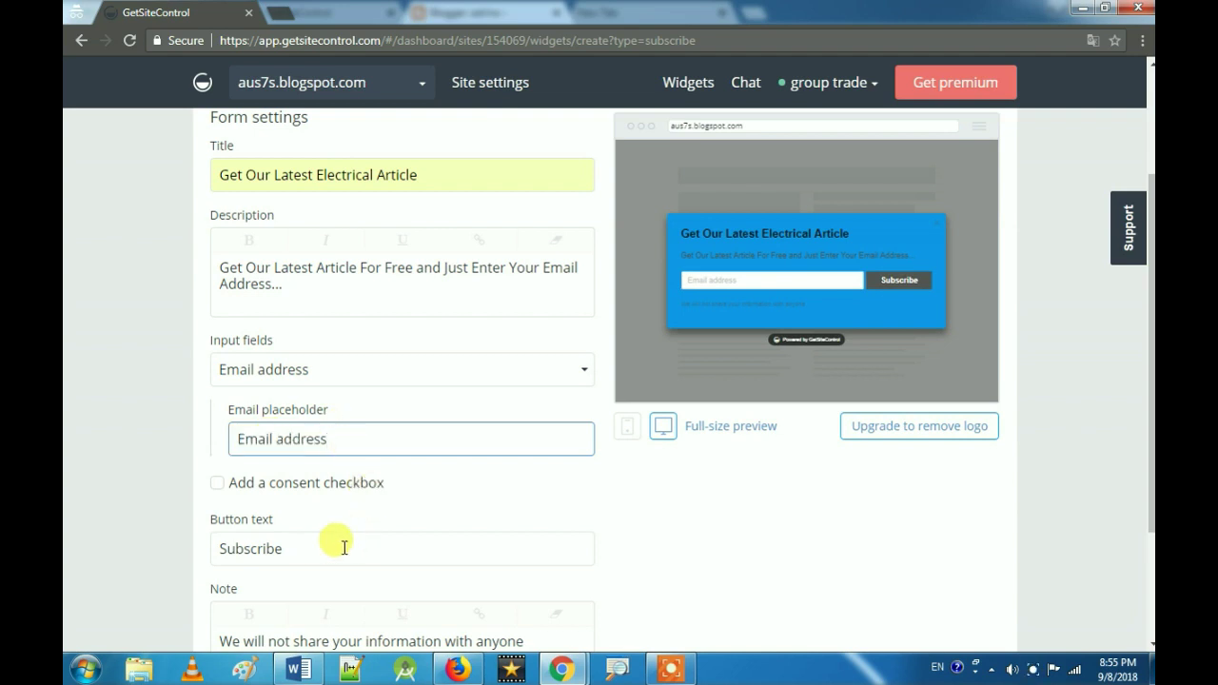
# Step: Change the button label from 'Subscribe' to 'Enter'
pyautogui.moveTo(331, 556); pyautogui.dragTo(204, 544)
pyautogui.write('Eneter')
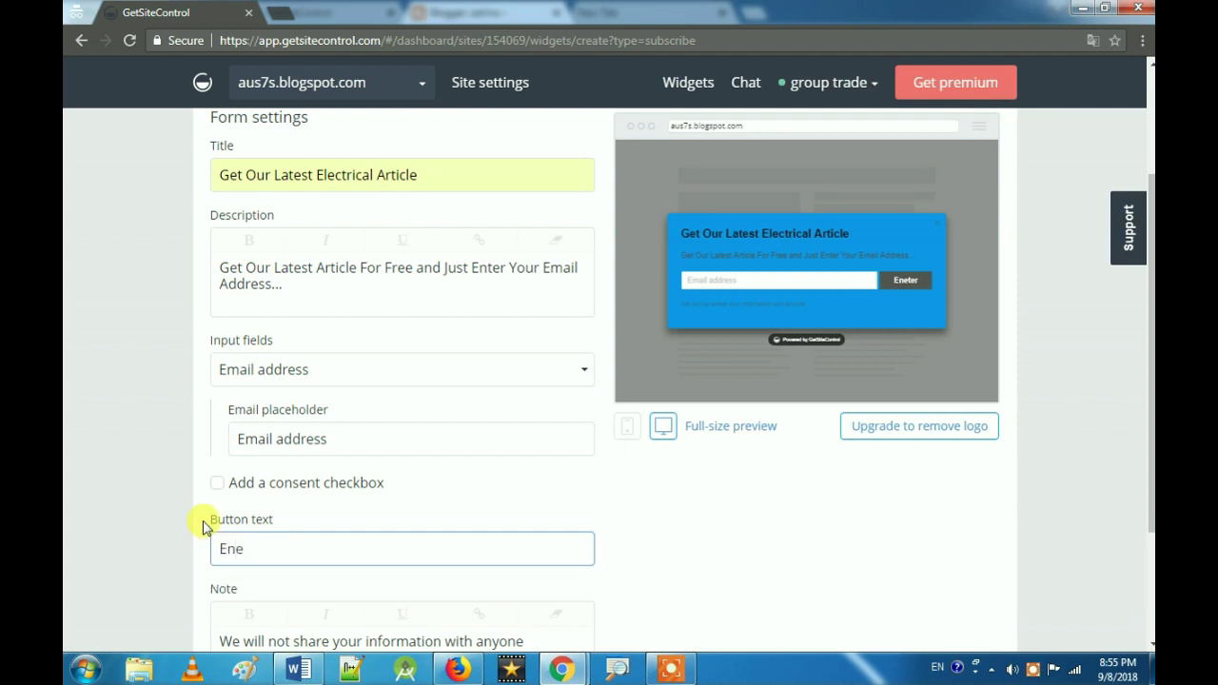
pyautogui.press('BackSpace')
pyautogui.write('ter')
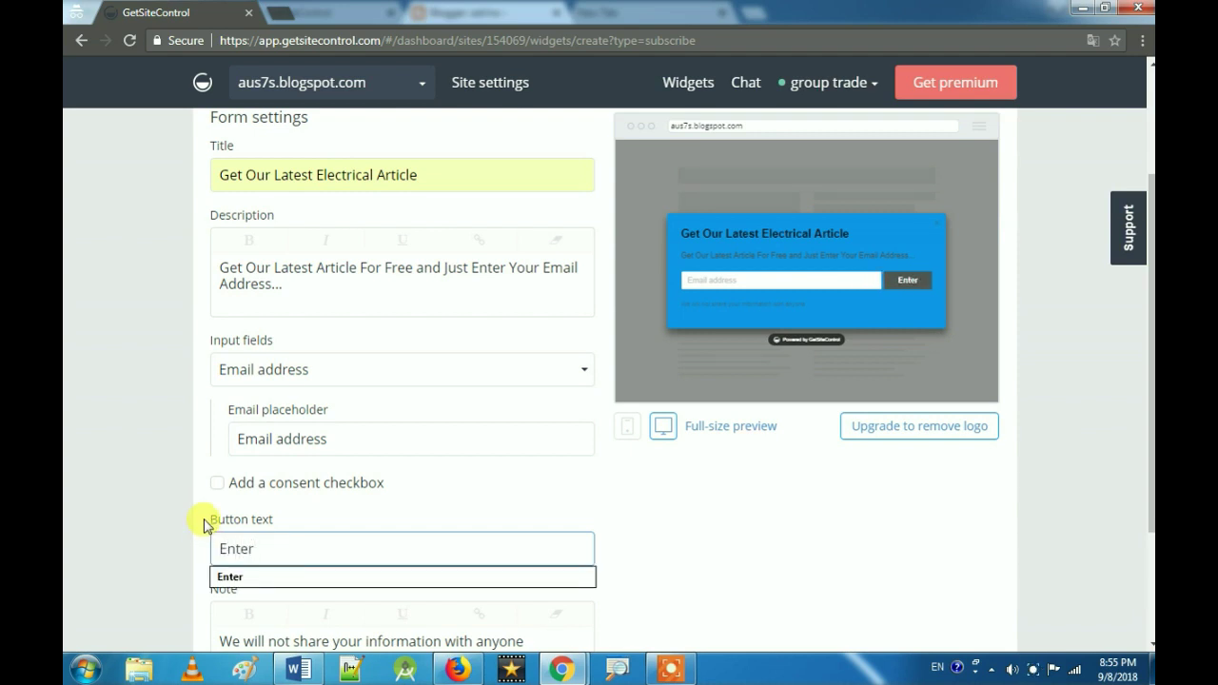
pyautogui.click(729, 527)
pyautogui.scroll(1, 636, 443)
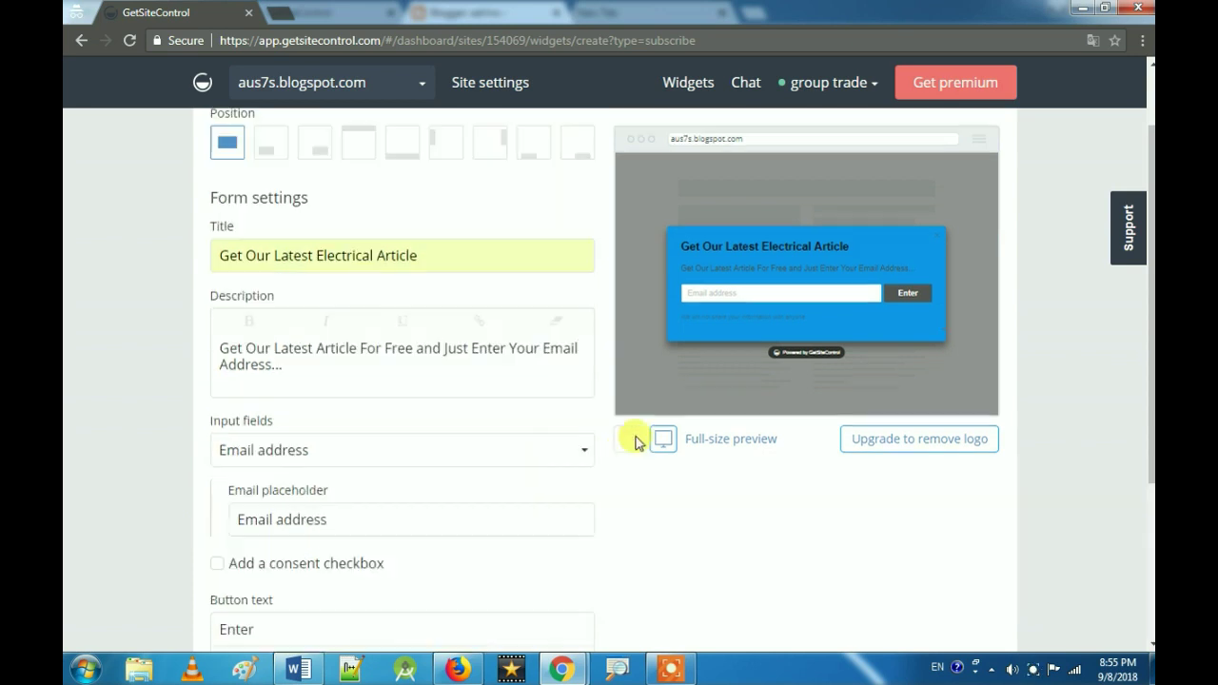
pyautogui.scroll(1, 636, 442)
pyautogui.scroll(-4, 476, 497)
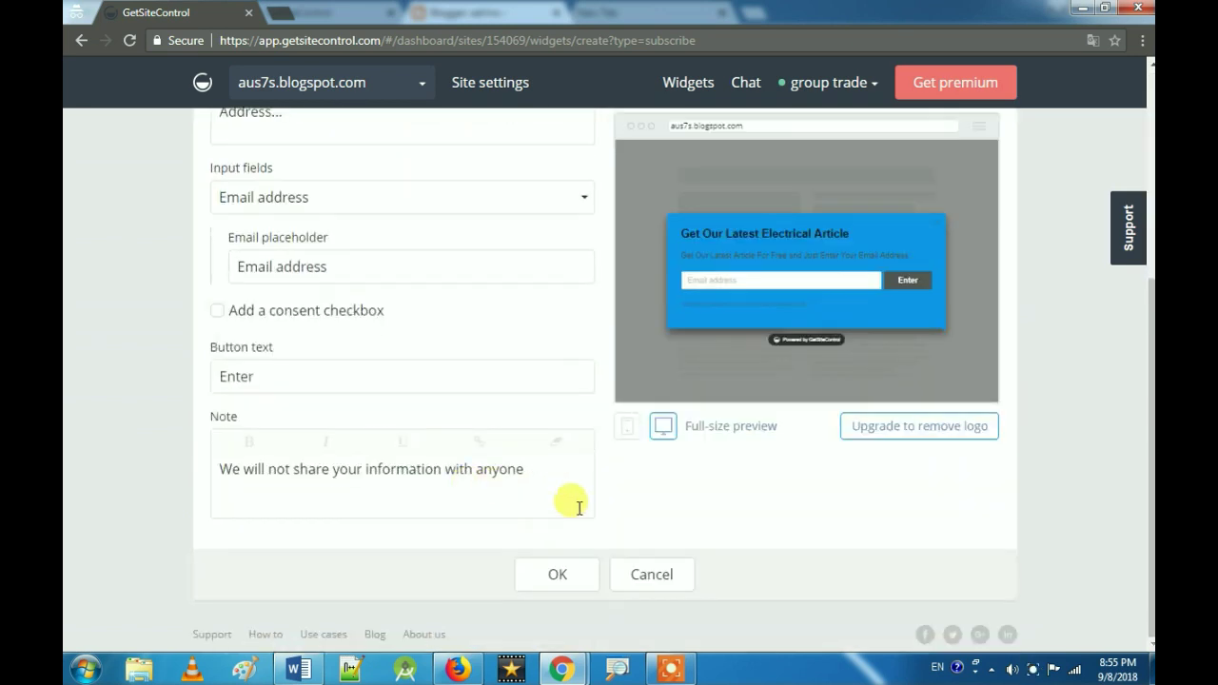
pyautogui.scroll(4, 702, 484)
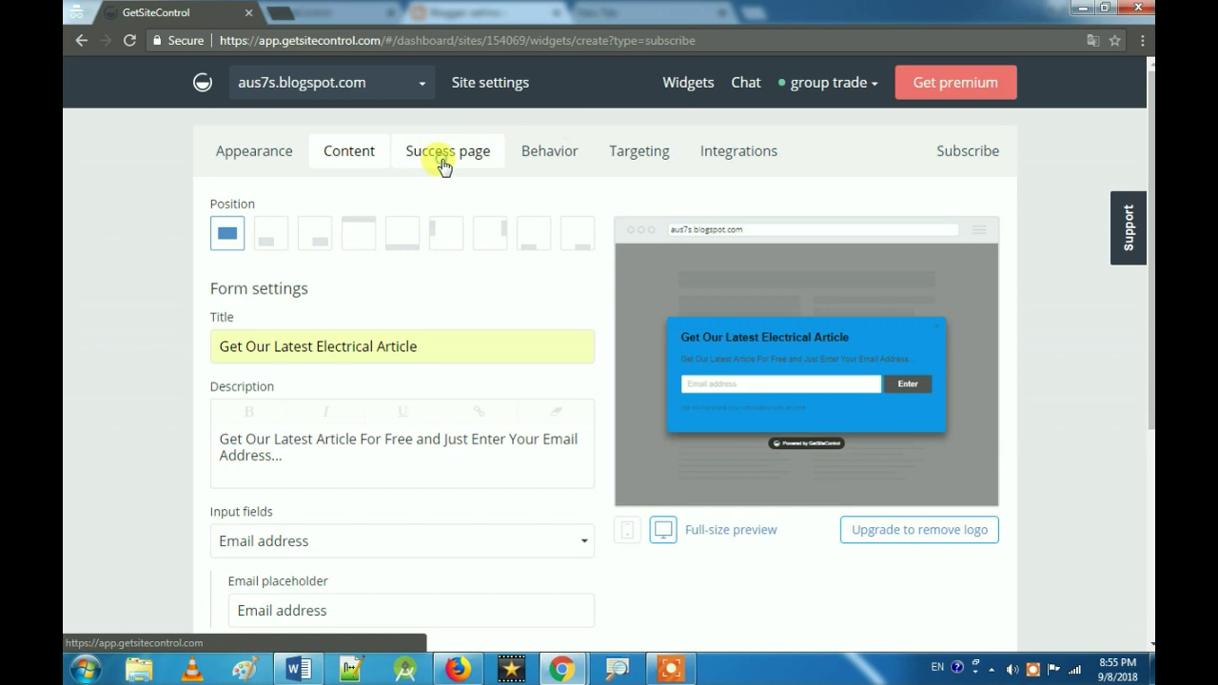
# Step: Show the Success page settings, keeping the 'Thank you!' message and Final action at none
pyautogui.click(443, 167)
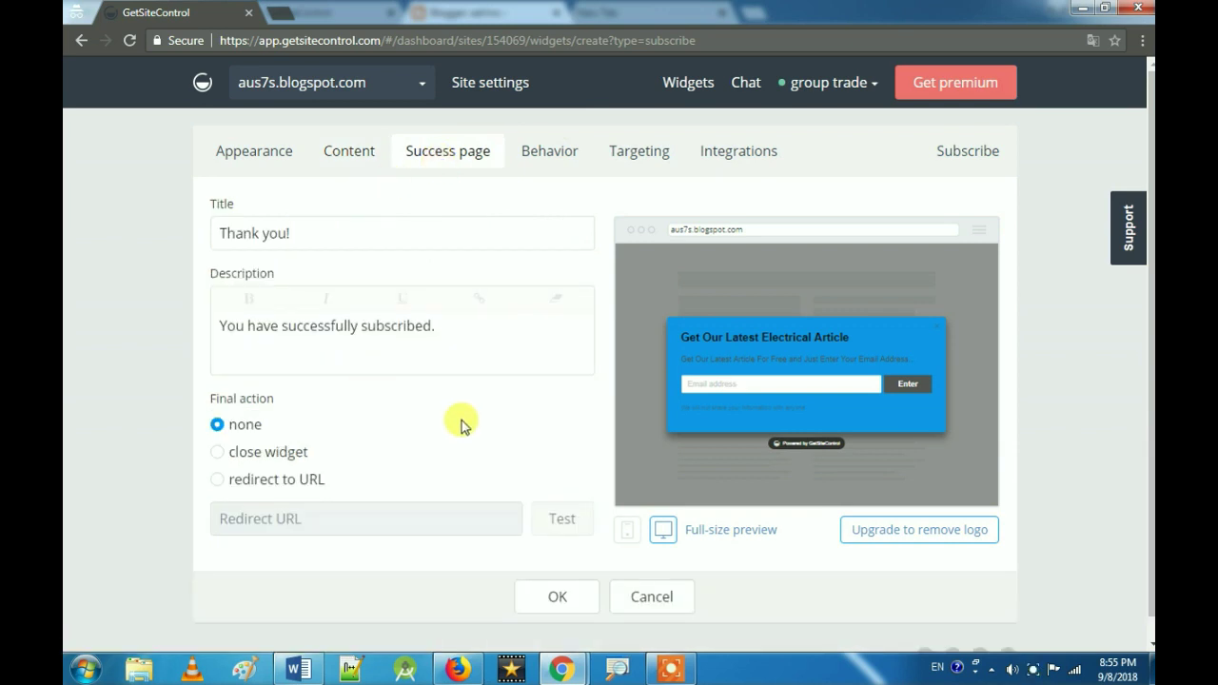
pyautogui.scroll(-1, 461, 421)
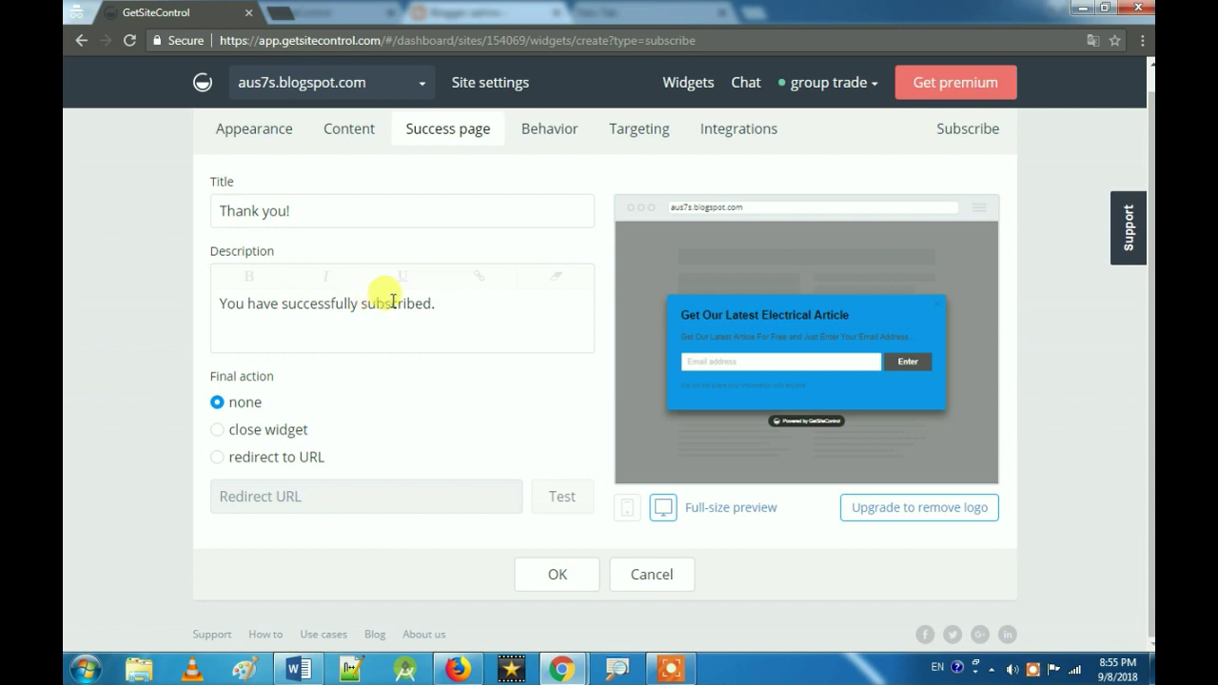
pyautogui.moveTo(433, 303); pyautogui.dragTo(204, 303)
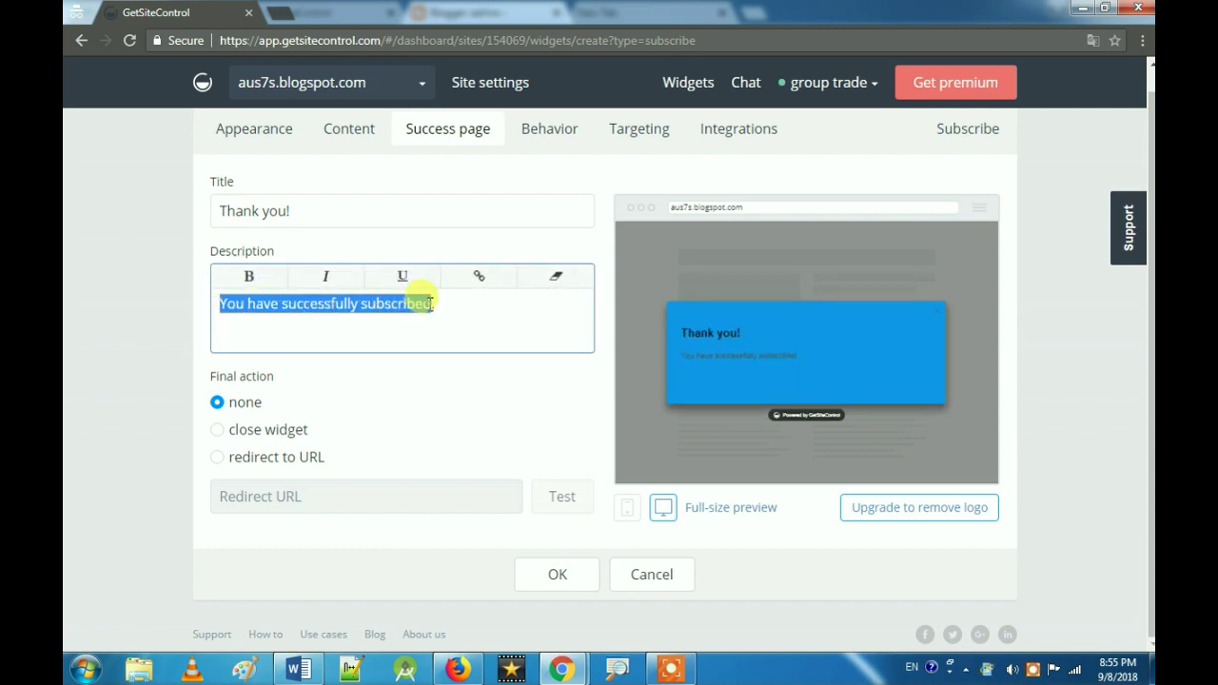
pyautogui.click(432, 304)
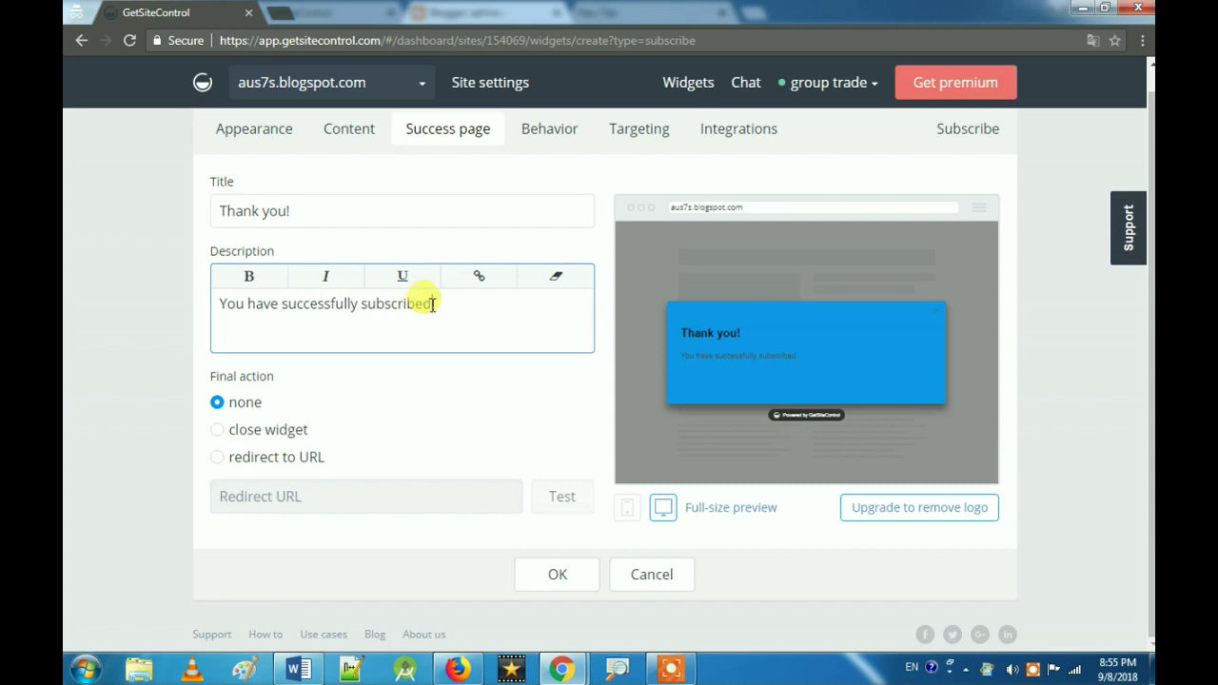
pyautogui.click(423, 431)
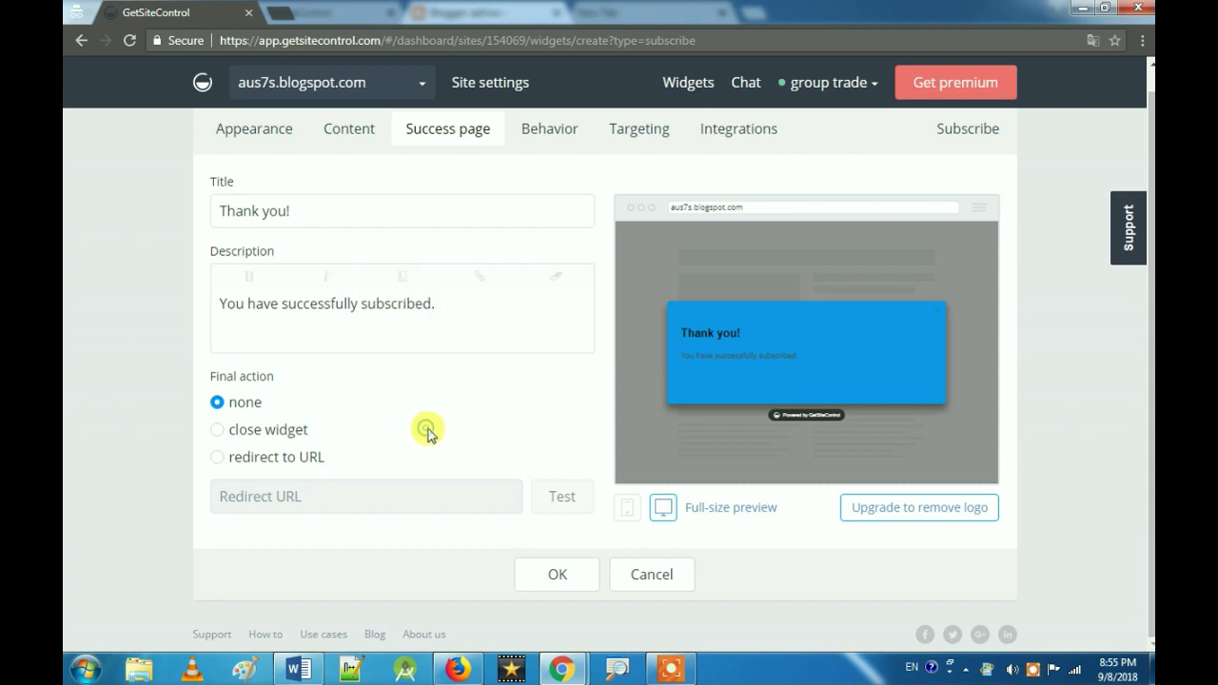
pyautogui.click(240, 435)
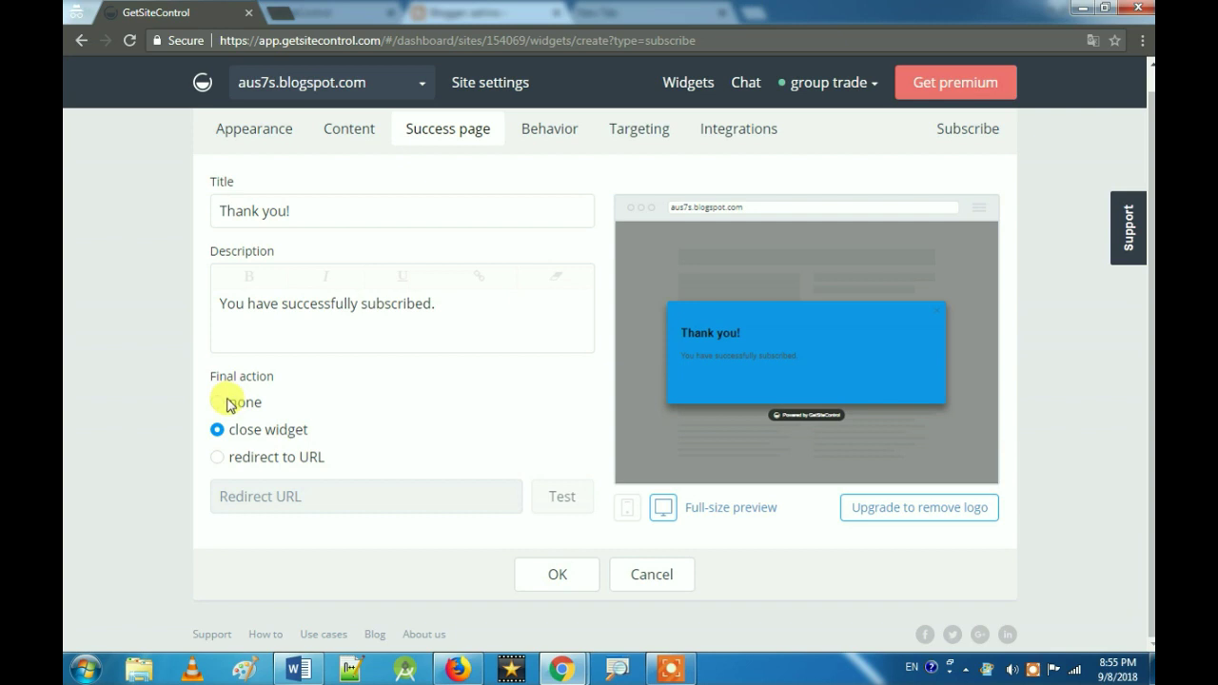
pyautogui.click(218, 402)
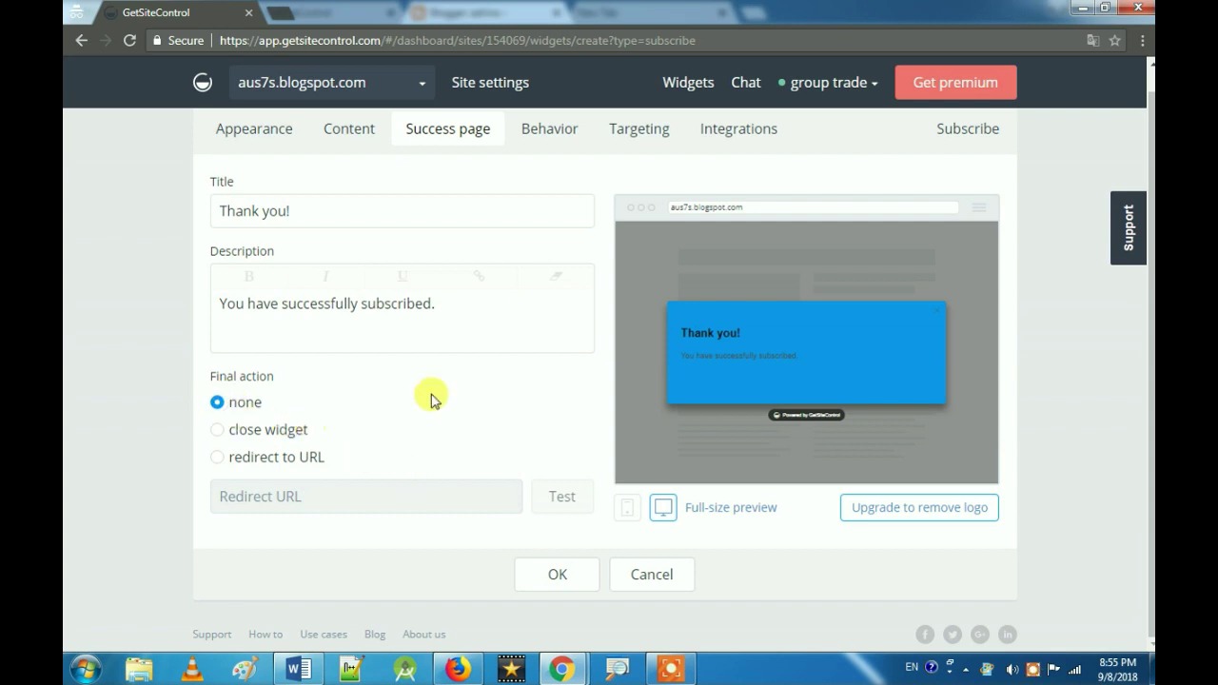
pyautogui.click(537, 133)
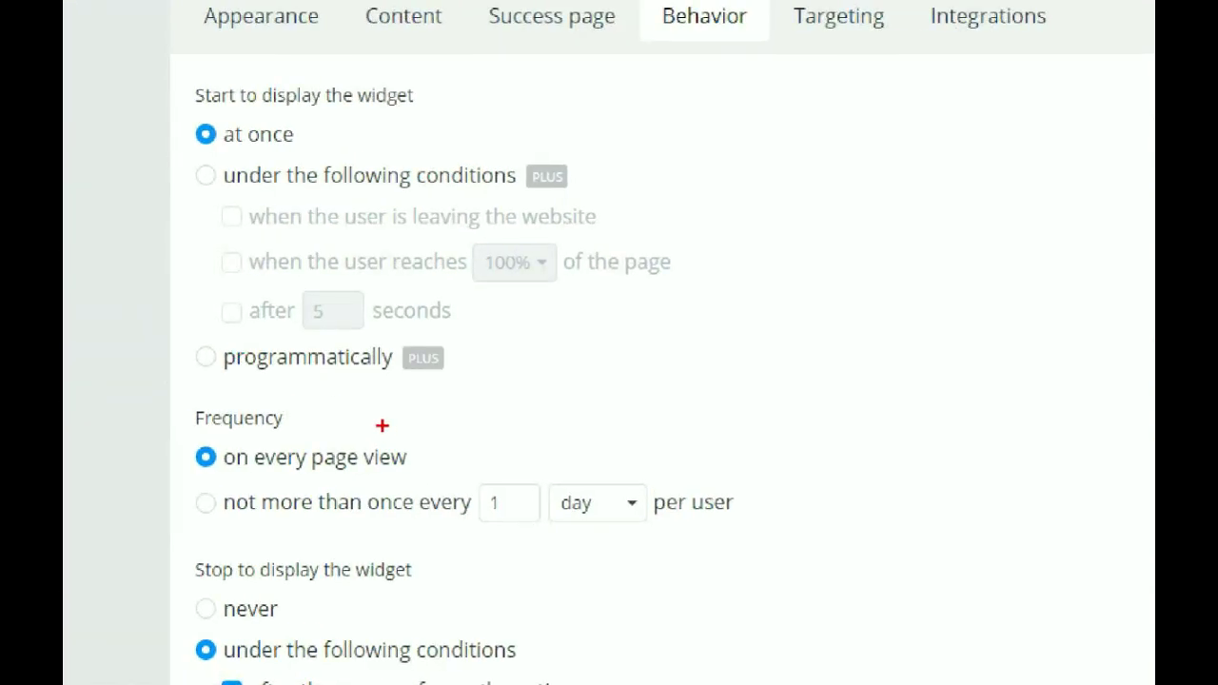
pyautogui.moveTo(563, 486)
pyautogui.mouseDown()
pyautogui.moveTo(346, 481)
pyautogui.moveTo(188, 519)
pyautogui.moveTo(352, 541)
pyautogui.moveTo(809, 535)
pyautogui.moveTo(444, 483)
pyautogui.moveTo(389, 504)
pyautogui.mouseUp()
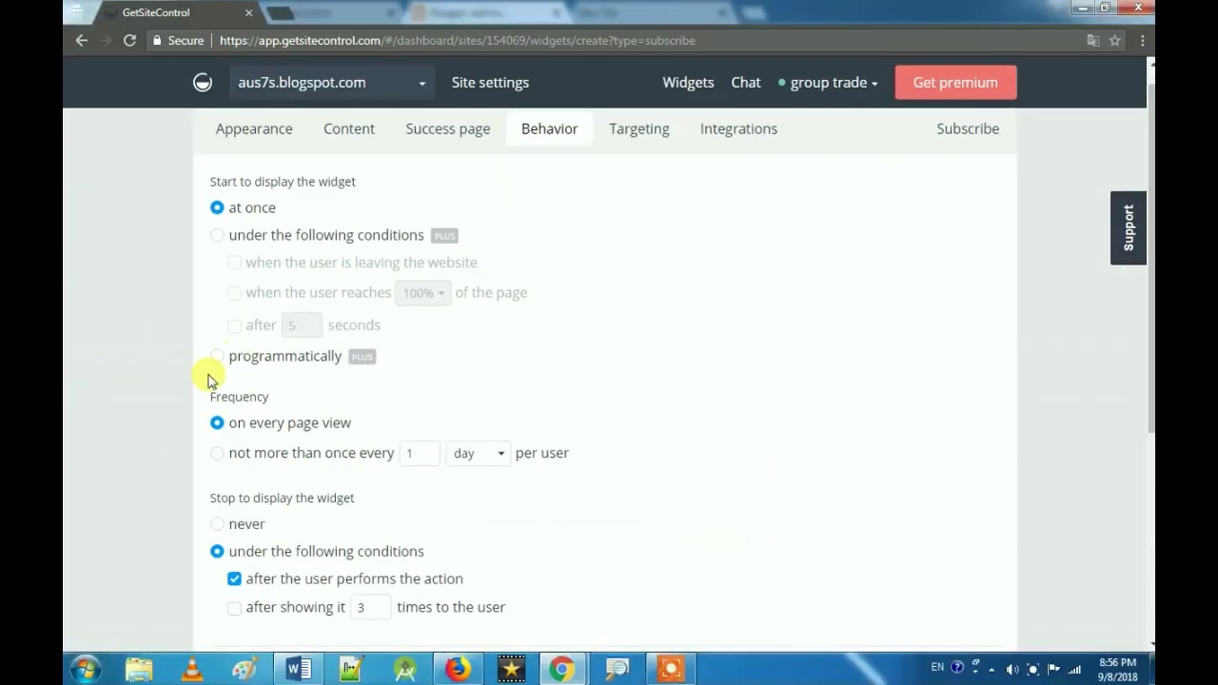
pyautogui.click(220, 457)
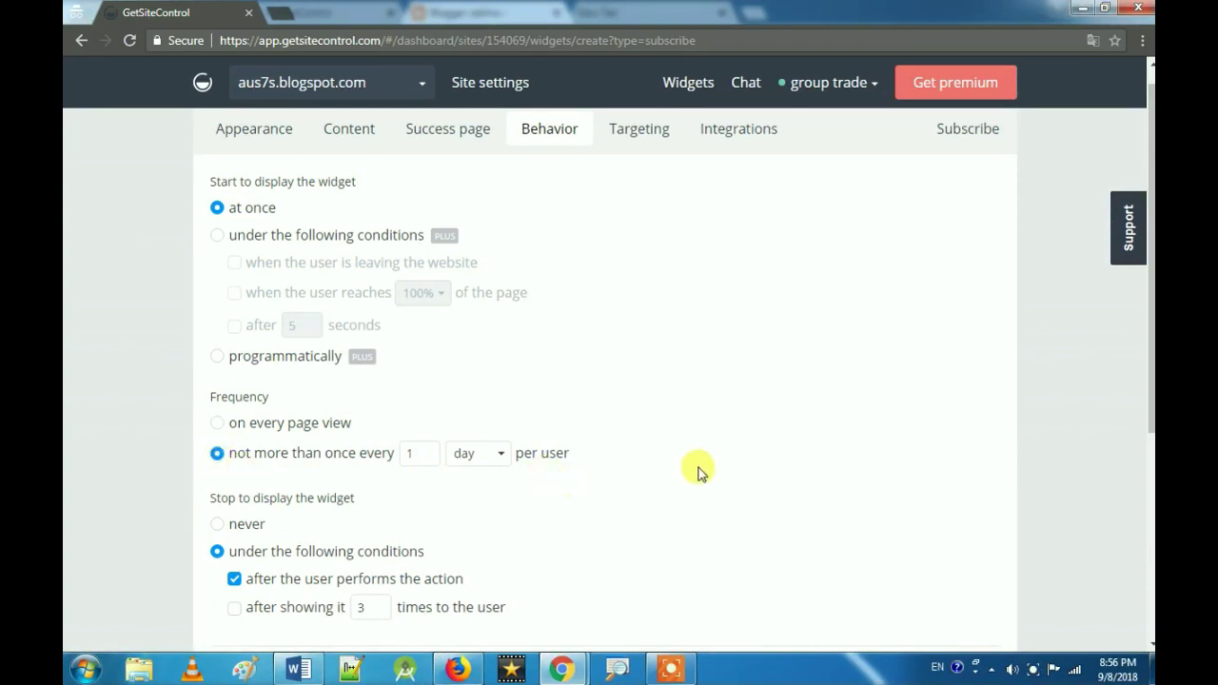
pyautogui.scroll(-3, 694, 471)
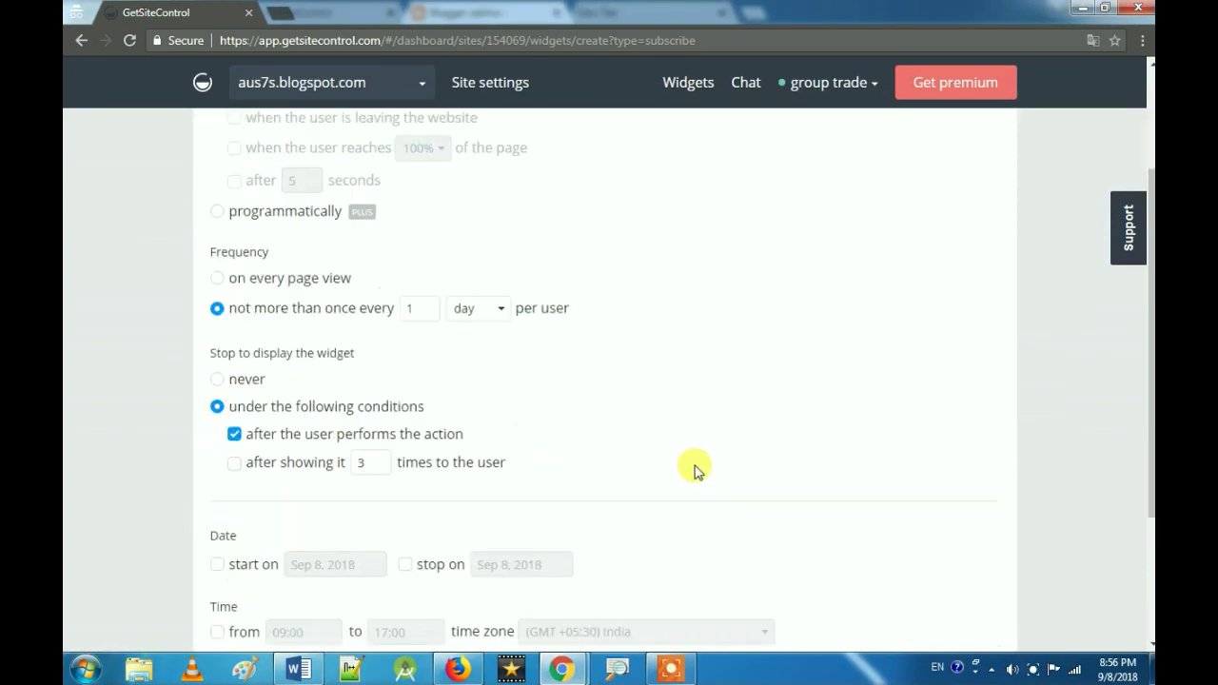
pyautogui.scroll(3, 694, 470)
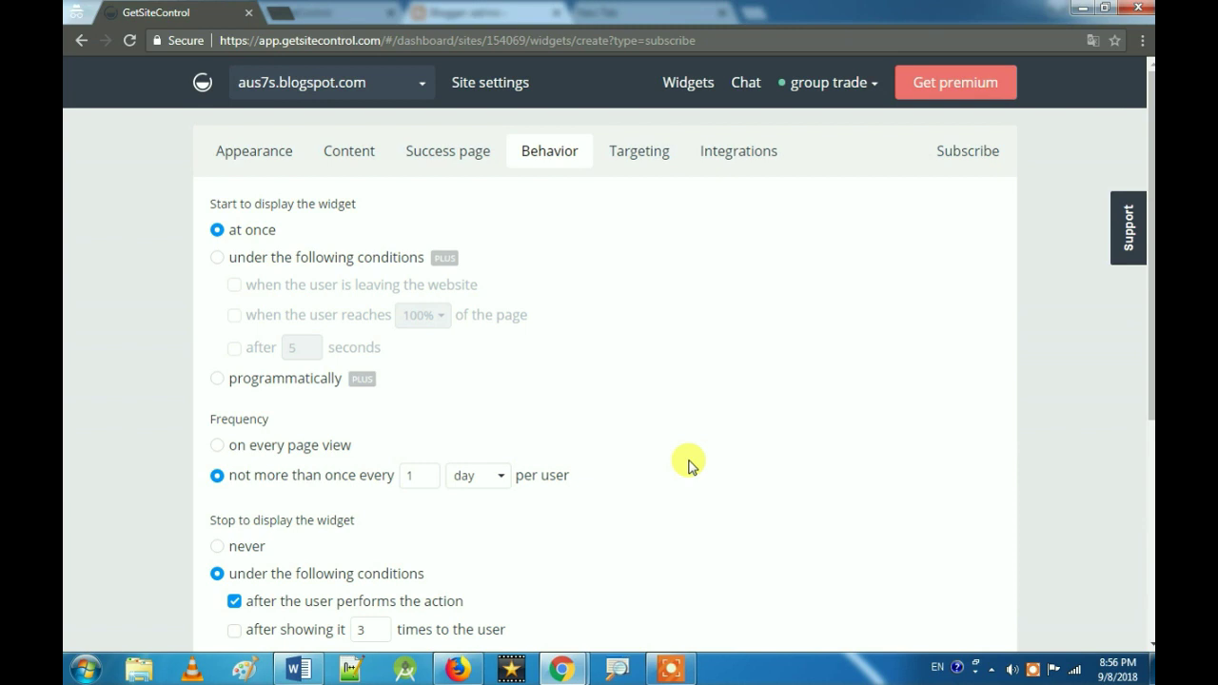
pyautogui.scroll(-3, 689, 465)
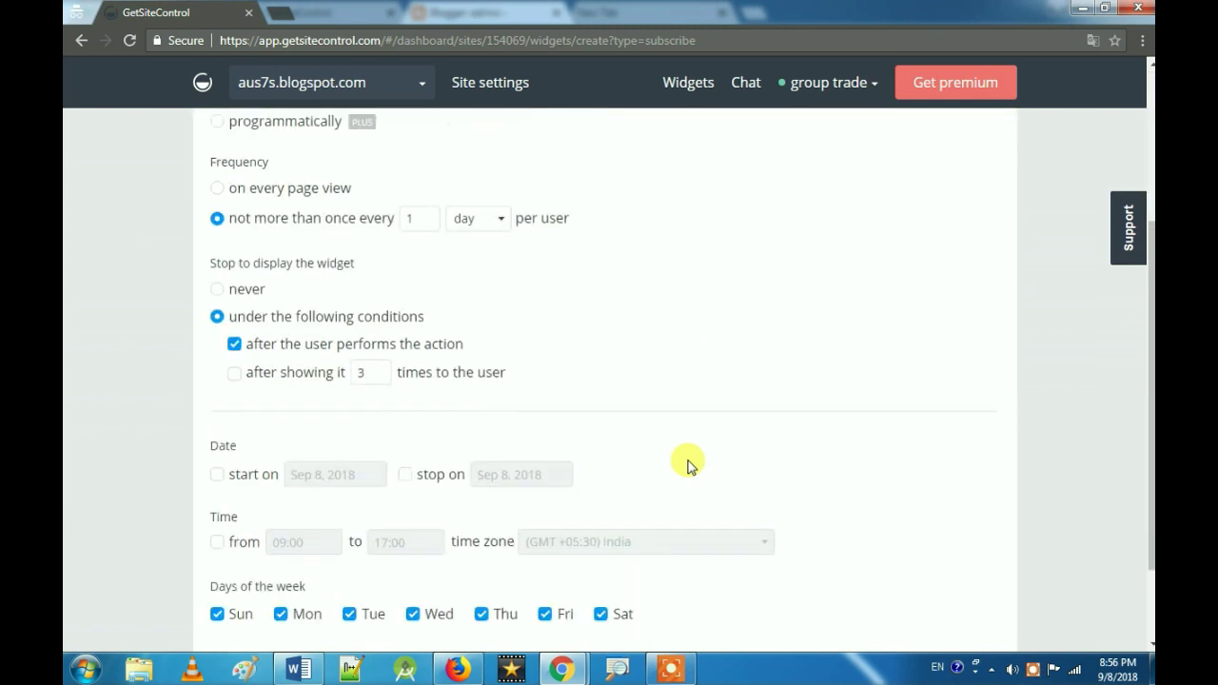
pyautogui.scroll(3, 689, 464)
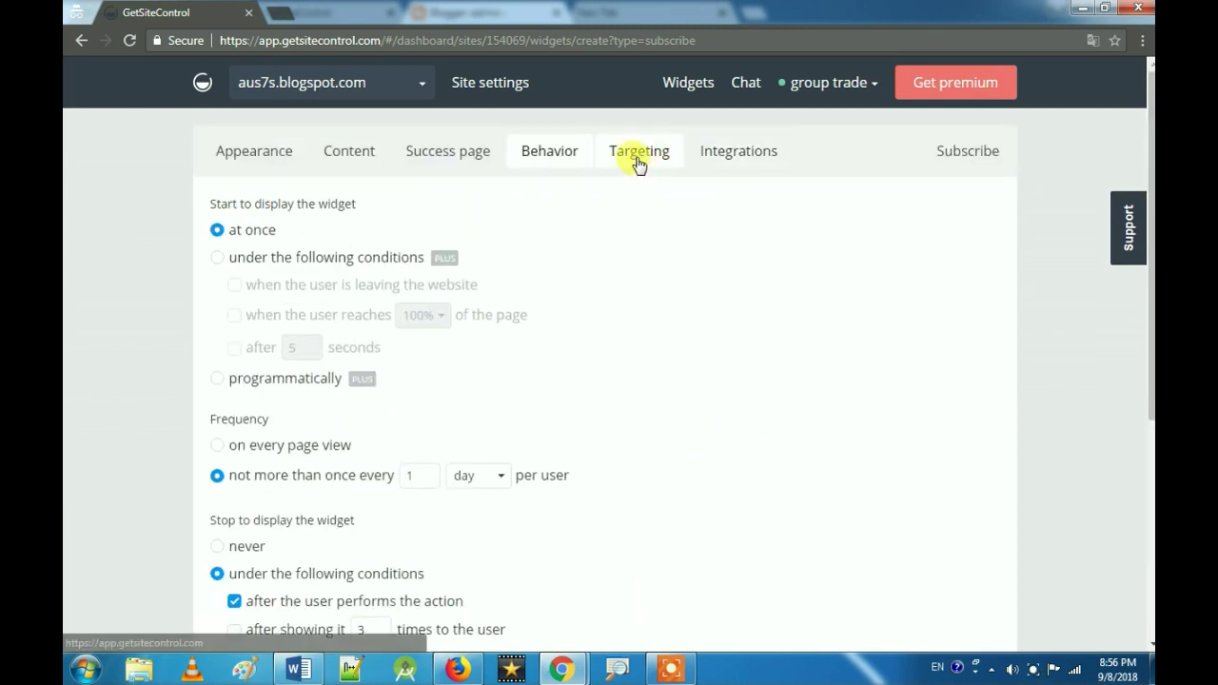
# Step: Review Targeting and Integrations, keep Daily summary email notifications, and save the widget
pyautogui.click(638, 162)
pyautogui.scroll(-4, 608, 358)
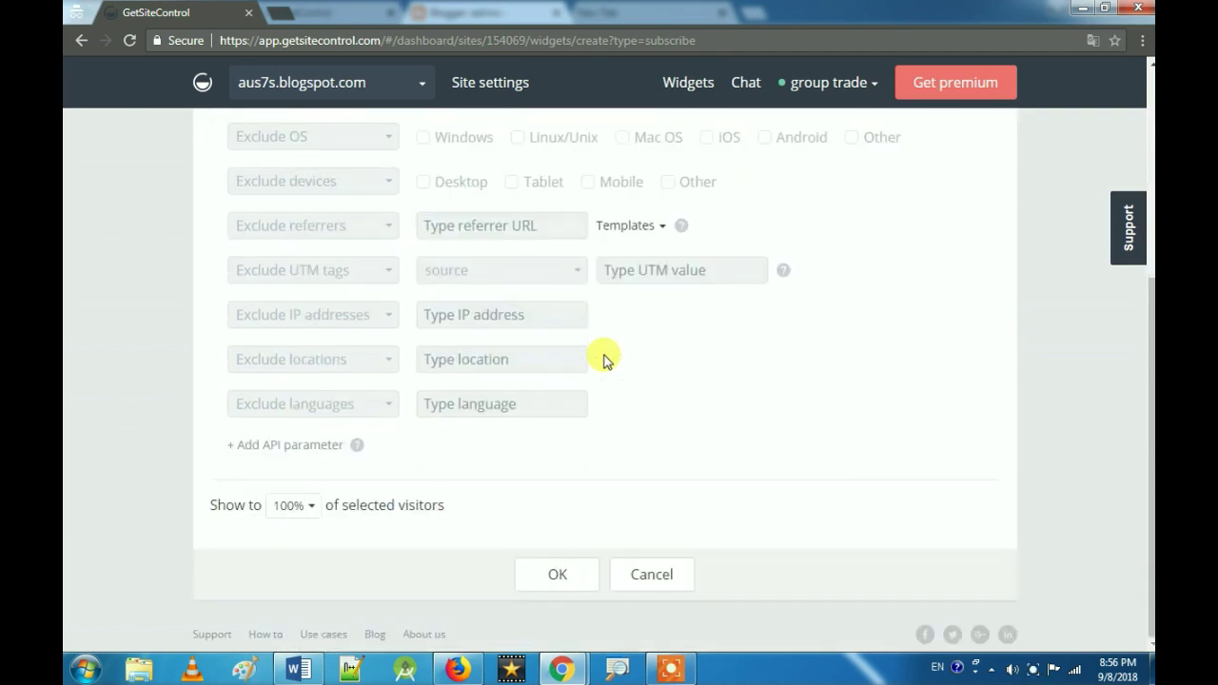
pyautogui.scroll(3, 603, 360)
pyautogui.scroll(1, 603, 356)
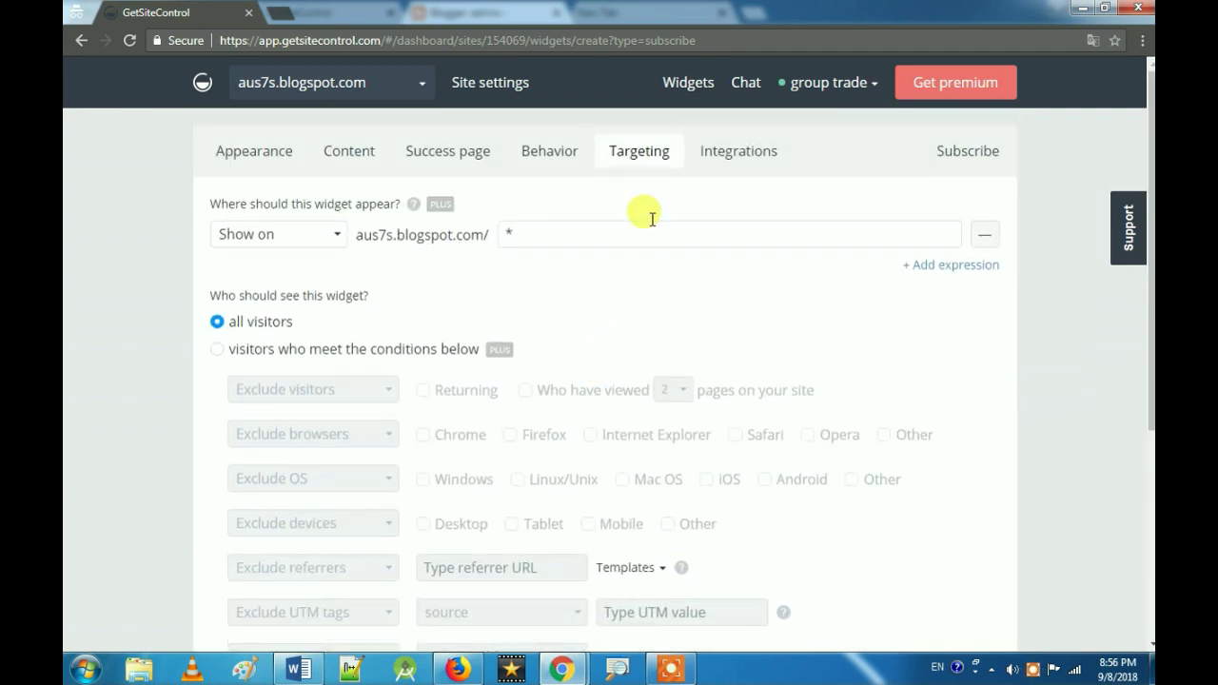
pyautogui.click(737, 154)
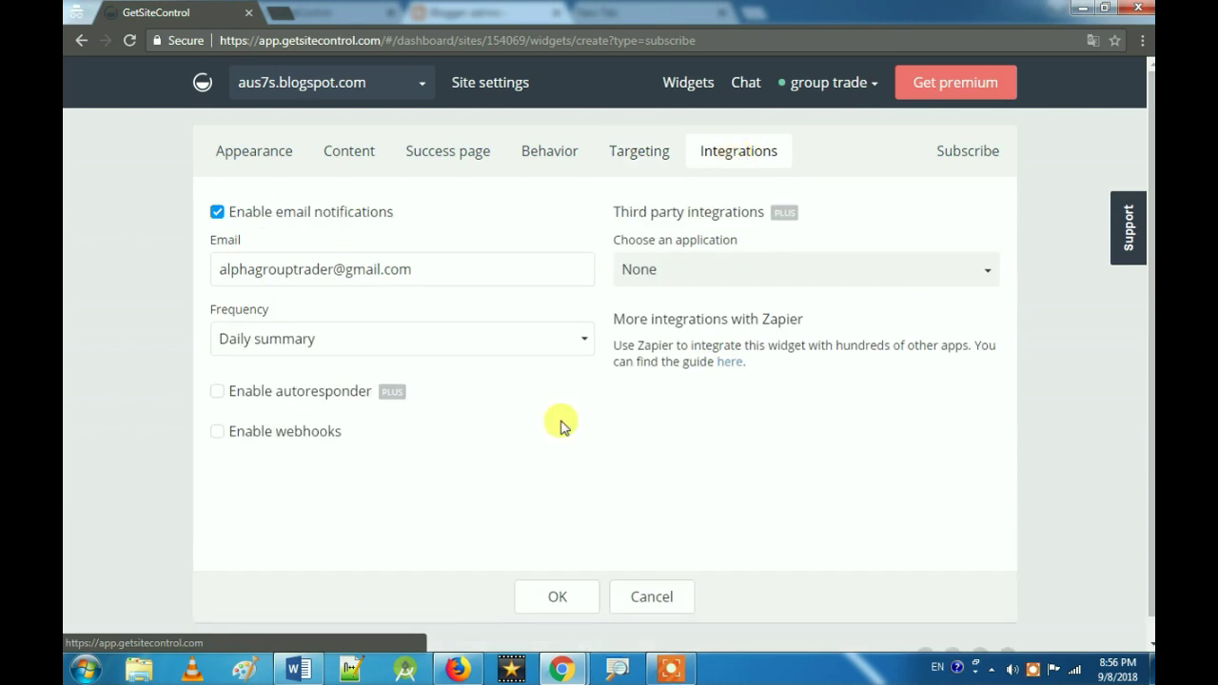
pyautogui.click(556, 599)
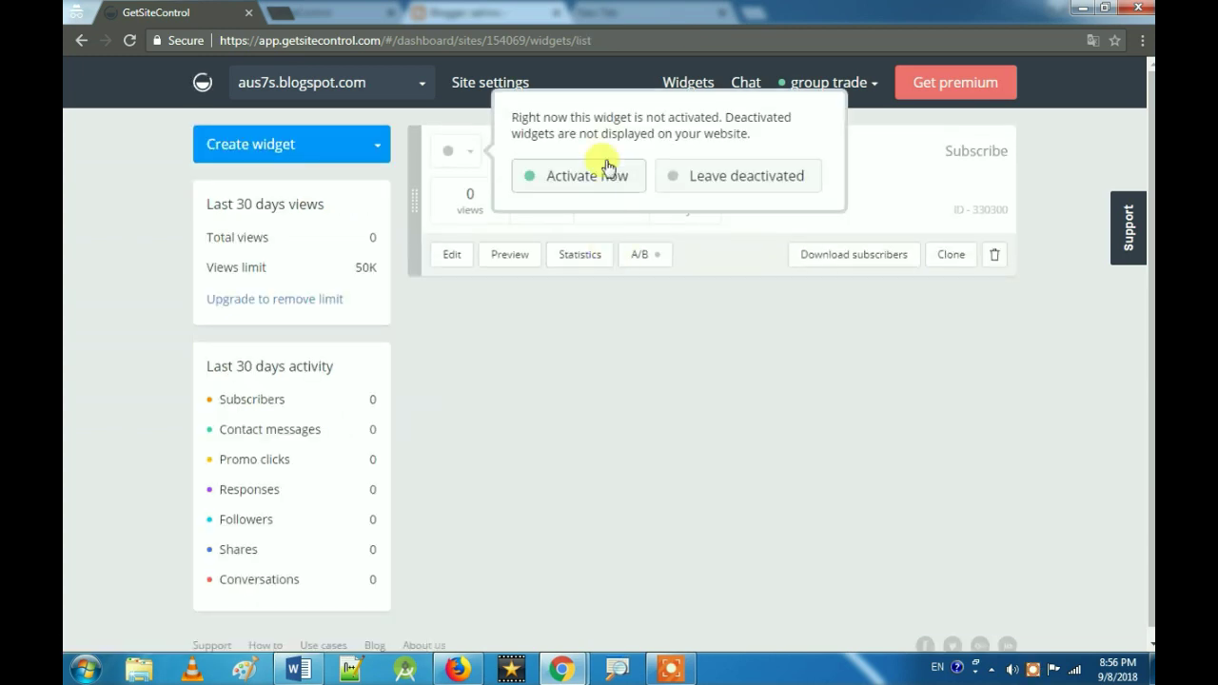
# Step: Choose Activate now in the activation prompt for the Subscribe widget
pyautogui.click(598, 179)
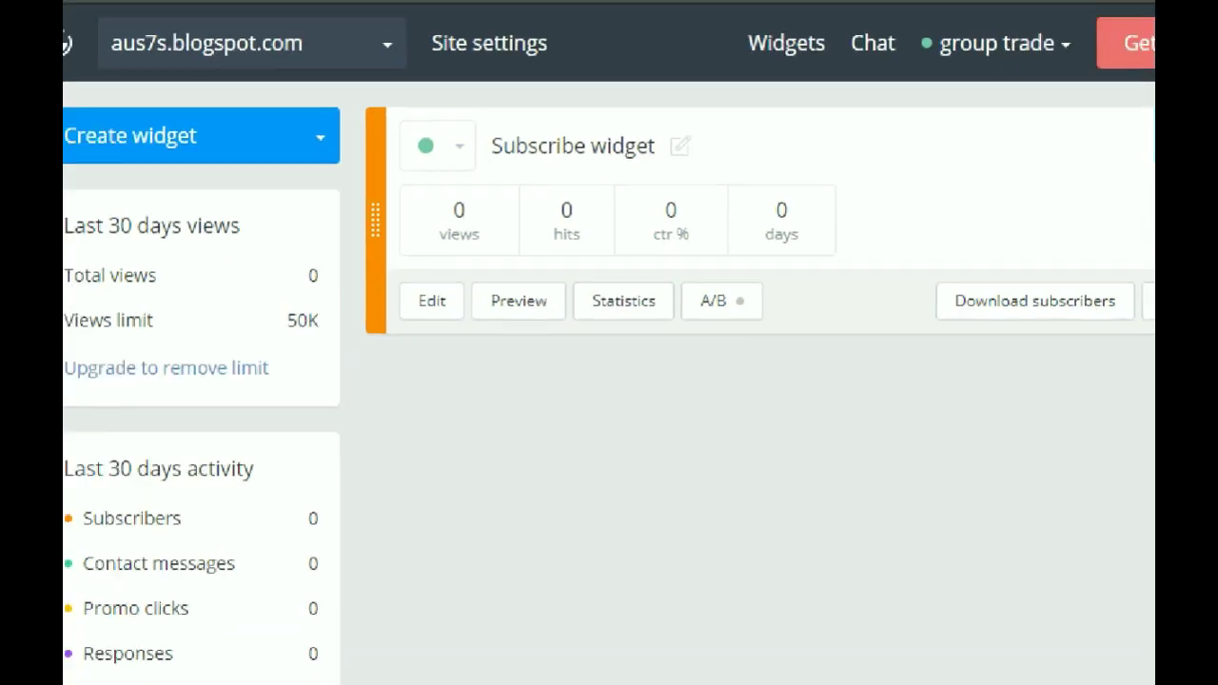
pyautogui.moveTo(474, 145)
pyautogui.mouseDown()
pyautogui.moveTo(444, 139)
pyautogui.moveTo(437, 169)
pyautogui.mouseUp()
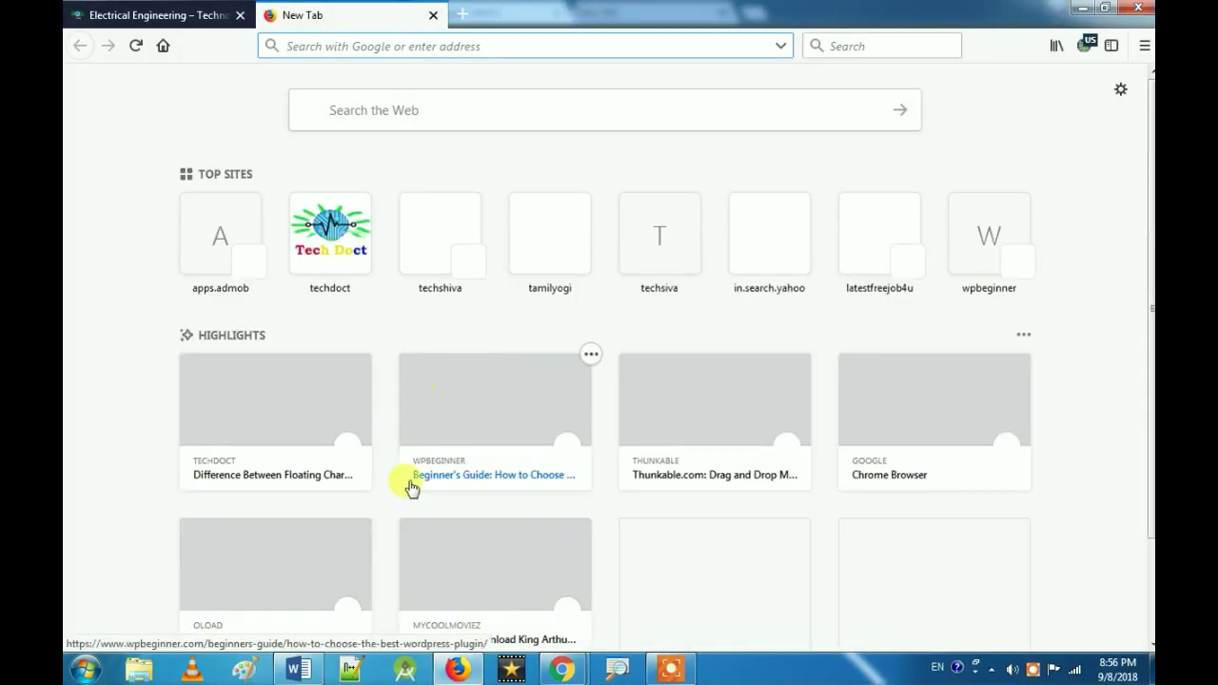
# Step: Copy the View blog link address from Blogger and switch to the Firefox window
pyautogui.moveTo(561, 666)
pyautogui.moveTo(503, 609)
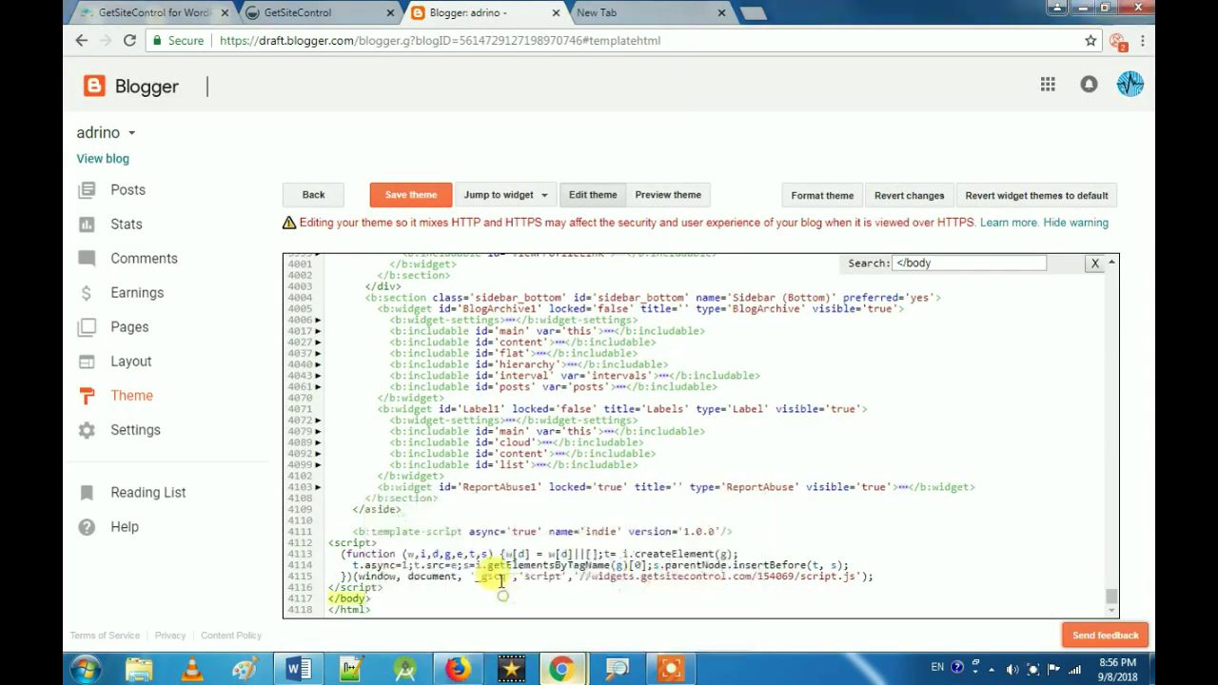
pyautogui.click(497, 569)
pyautogui.rightClick(104, 162)
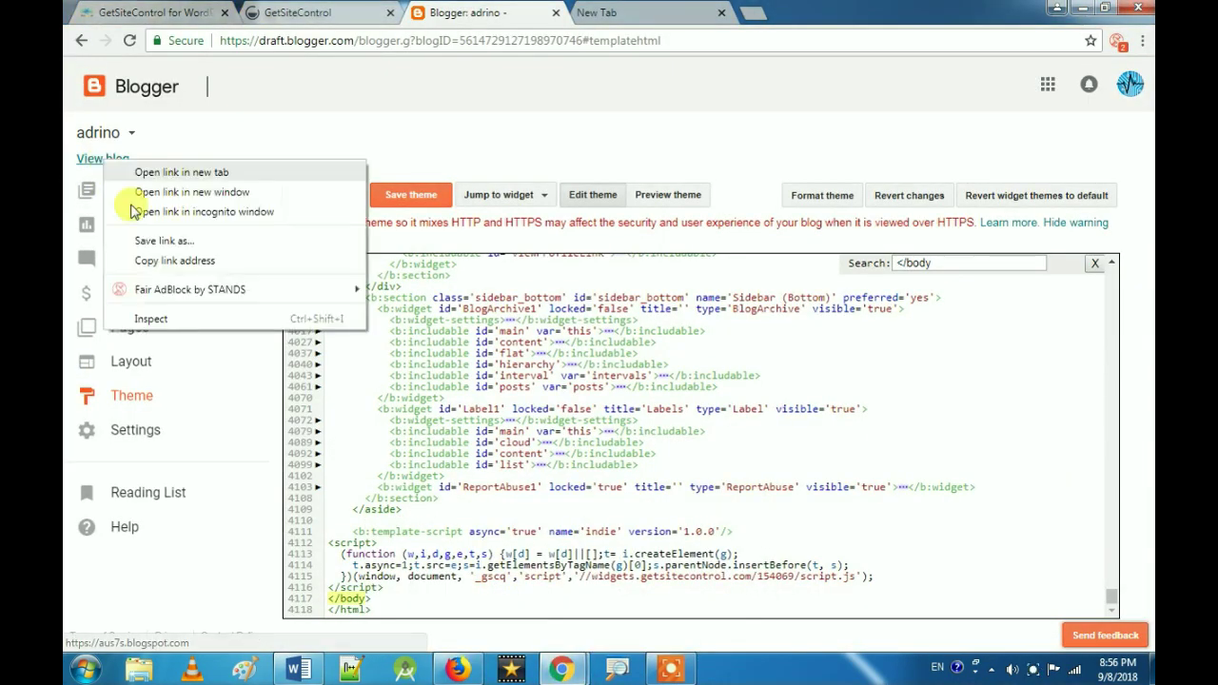
pyautogui.click(171, 260)
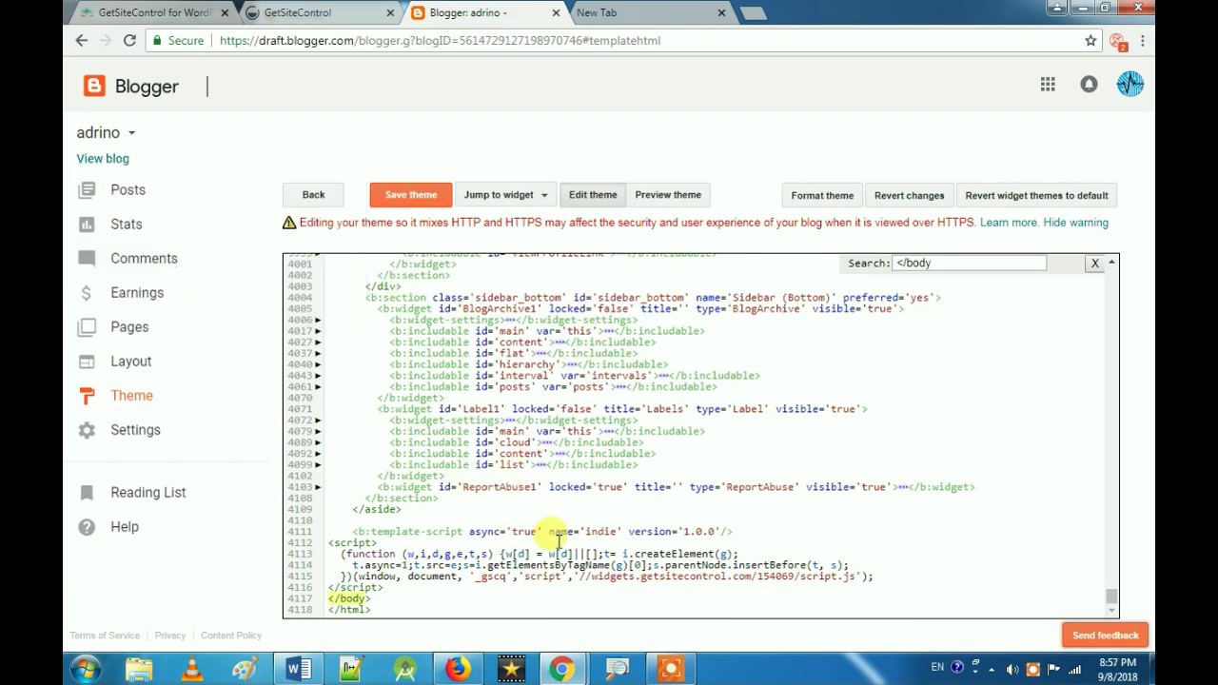
pyautogui.moveTo(457, 669)
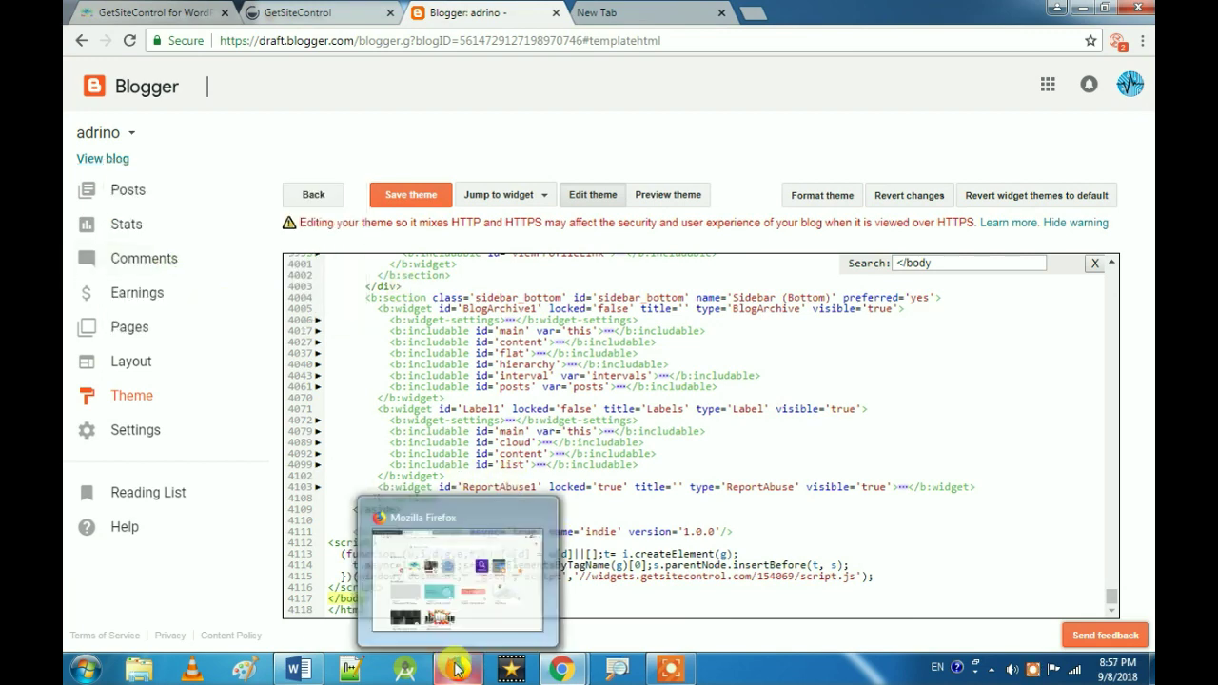
pyautogui.click(440, 592)
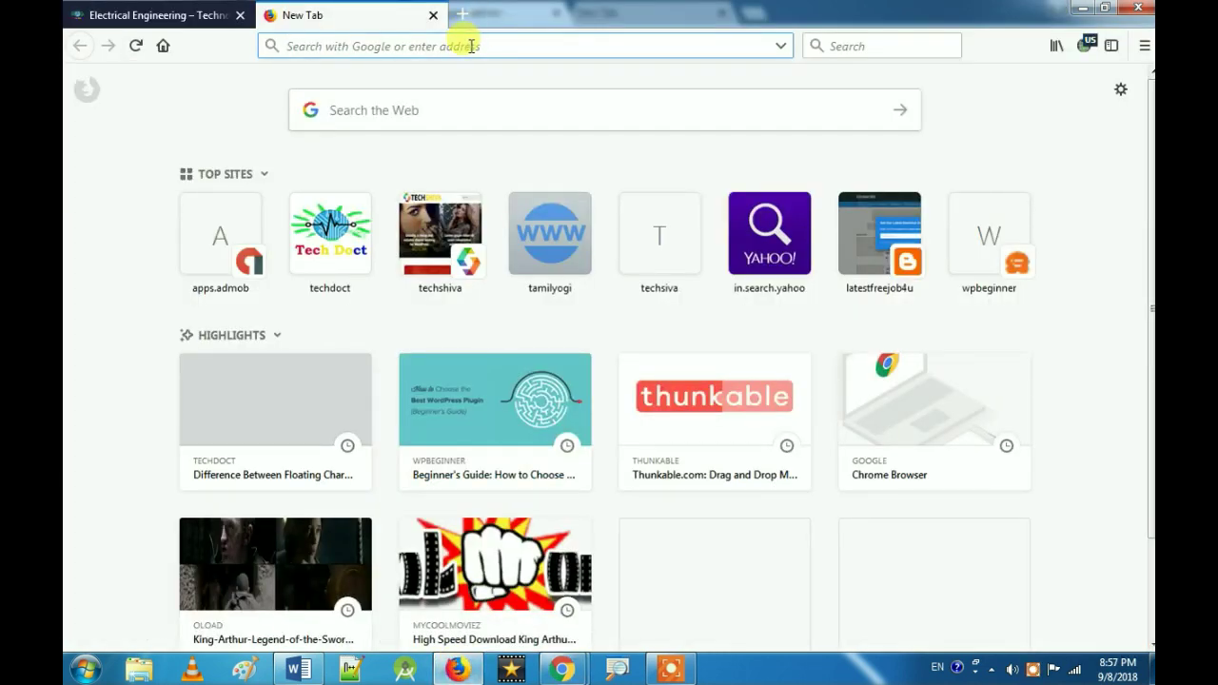
# Step: Load the blog from the pasted address and view the 'Get Our Latest Electrical Article' pop-up
pyautogui.hotkey('ctrl', 'v')
pyautogui.press('Return')
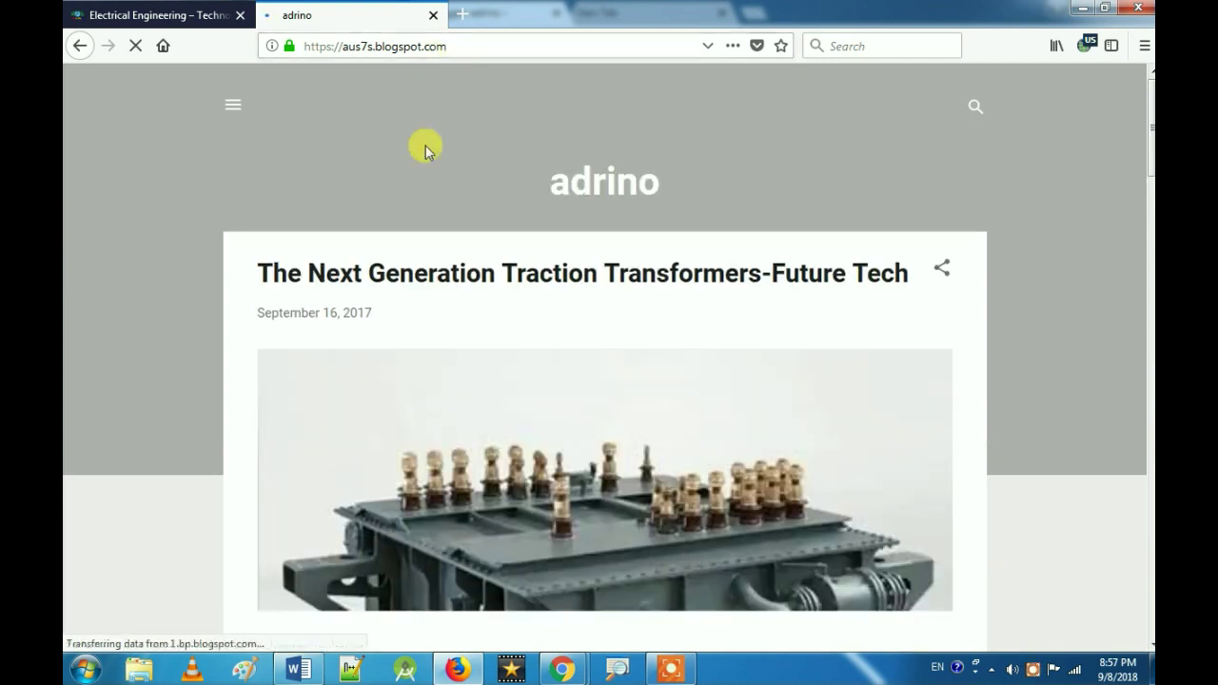
pyautogui.scroll(-2, 514, 303)
pyautogui.scroll(-1, 514, 303)
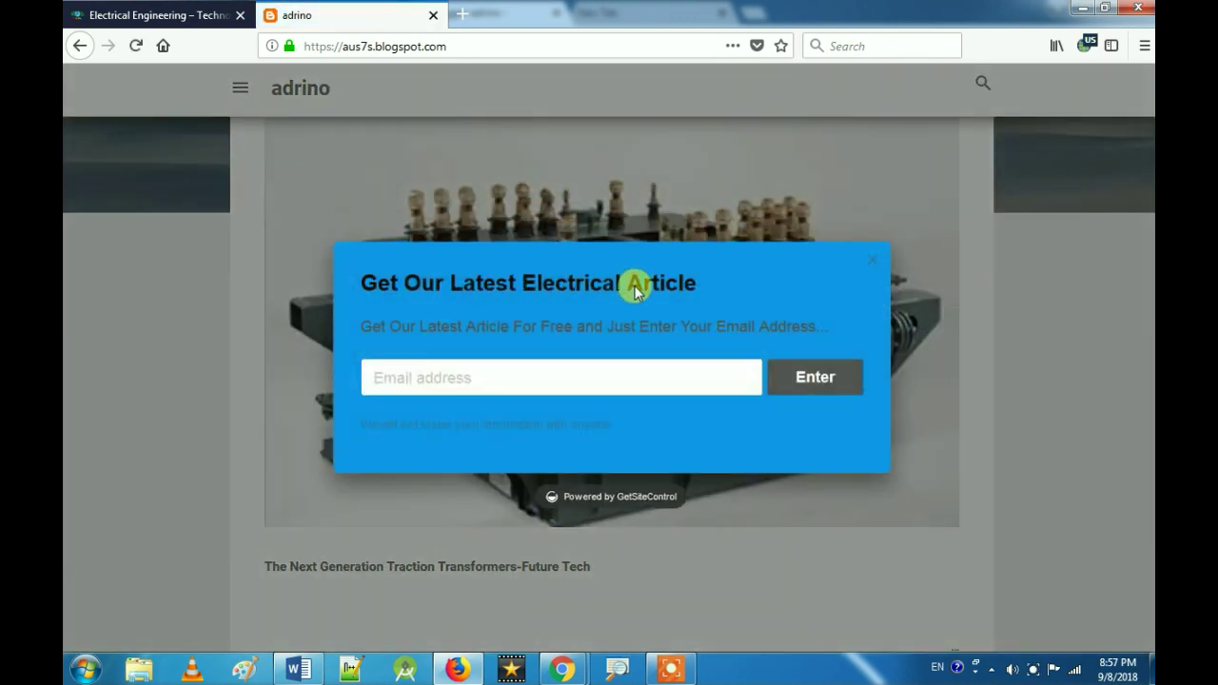
pyautogui.moveTo(402, 276); pyautogui.dragTo(708, 270)
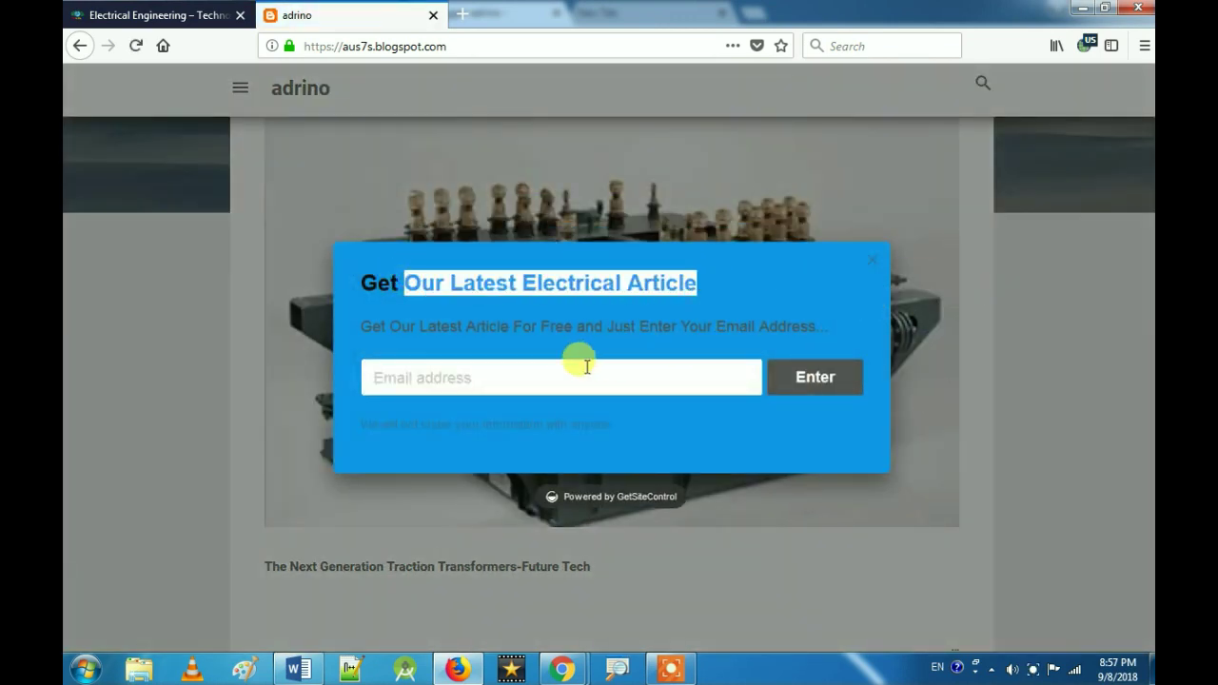
# Step: Subscribe with a test email address, then close the thank-you message
pyautogui.click(548, 378)
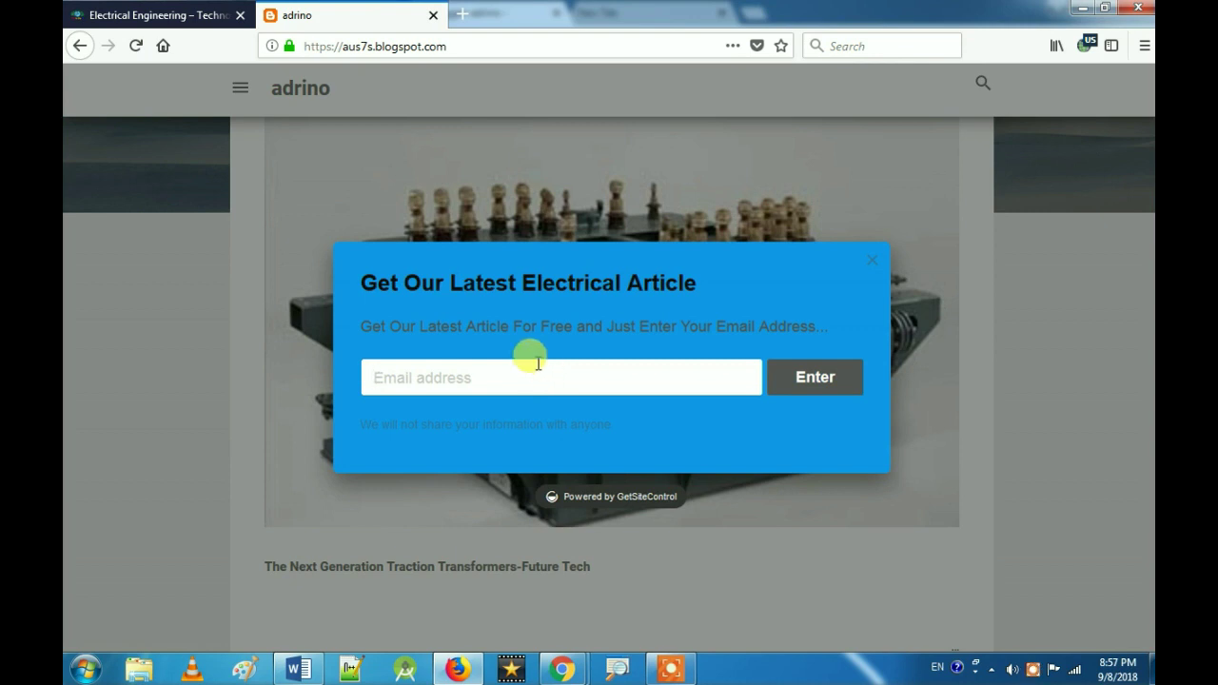
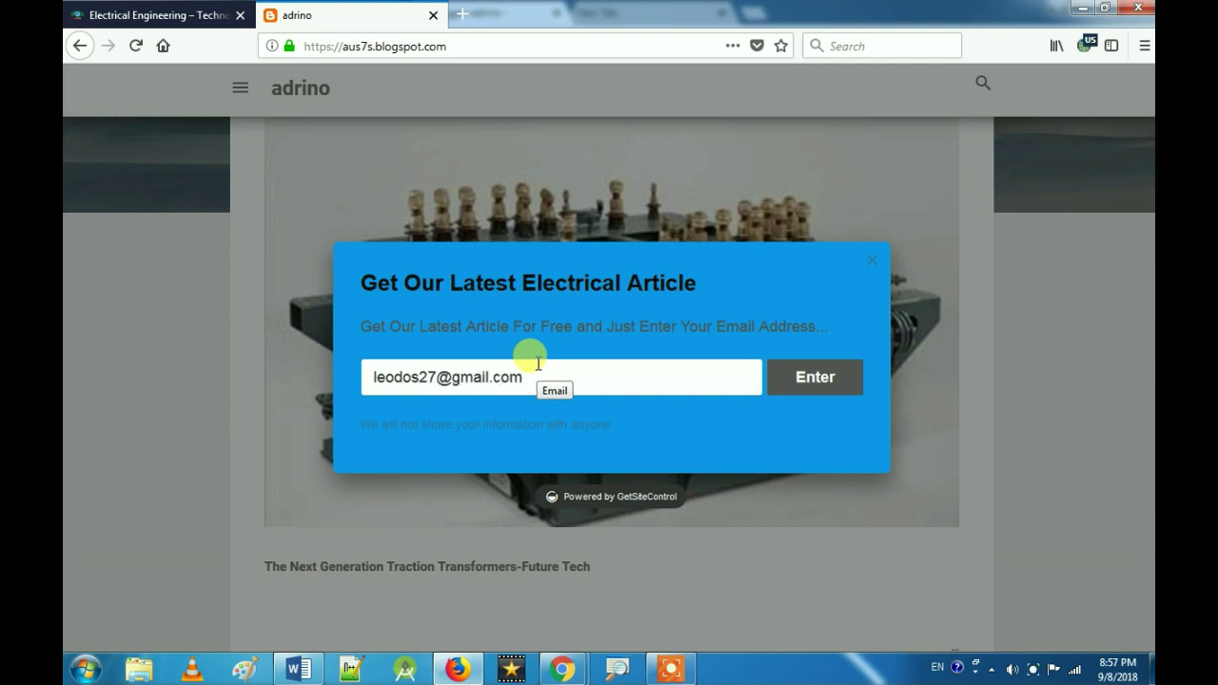
pyautogui.click(805, 380)
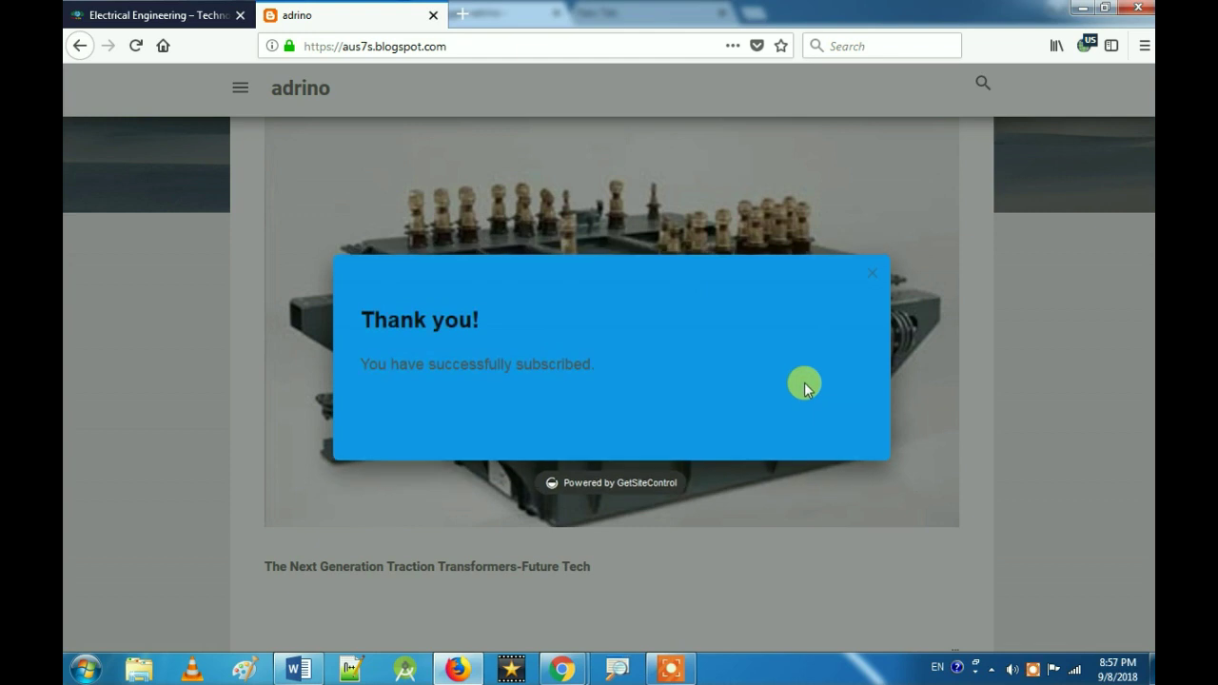
pyautogui.moveTo(597, 363); pyautogui.dragTo(354, 360)
pyautogui.click(719, 379)
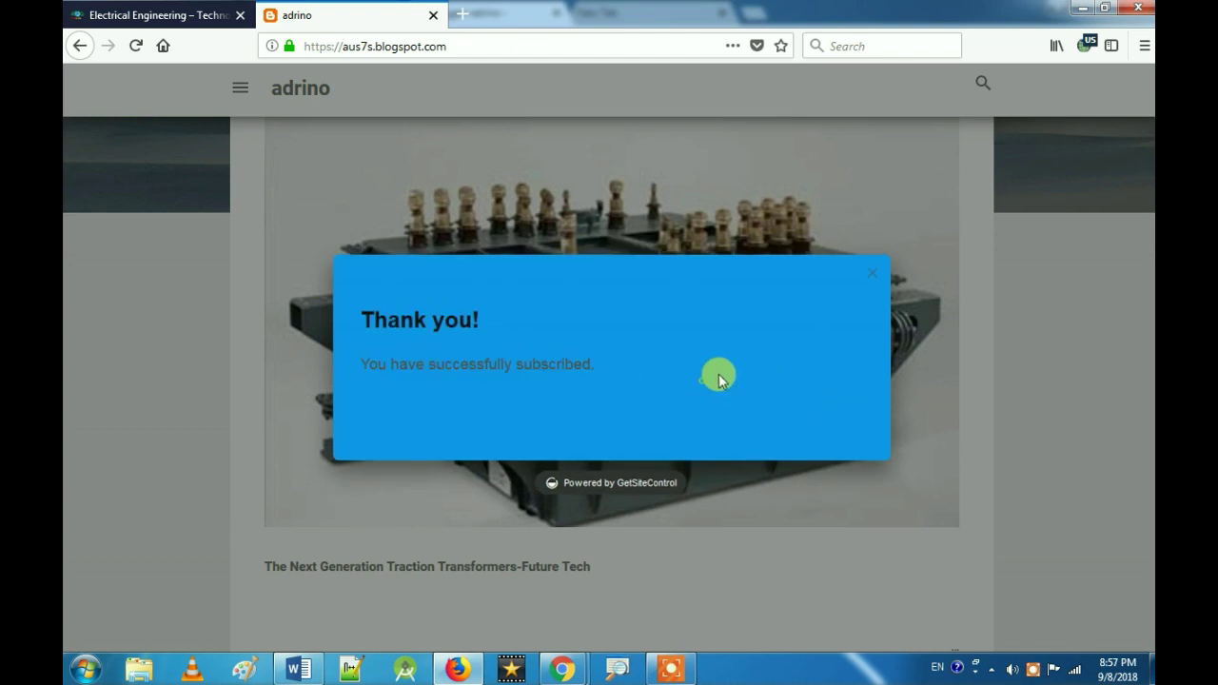
pyautogui.click(872, 274)
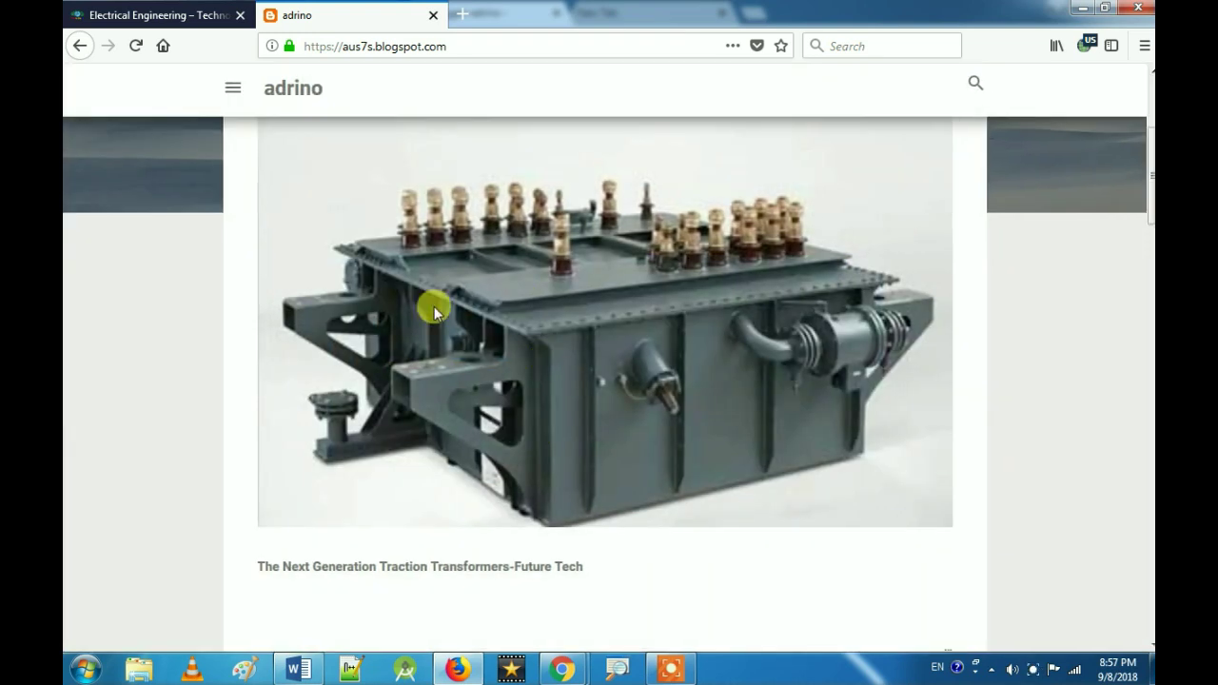
# Step: Create a new Subscribe widget and set its Position to the bottom-left slide-in bar
pyautogui.moveTo(569, 674)
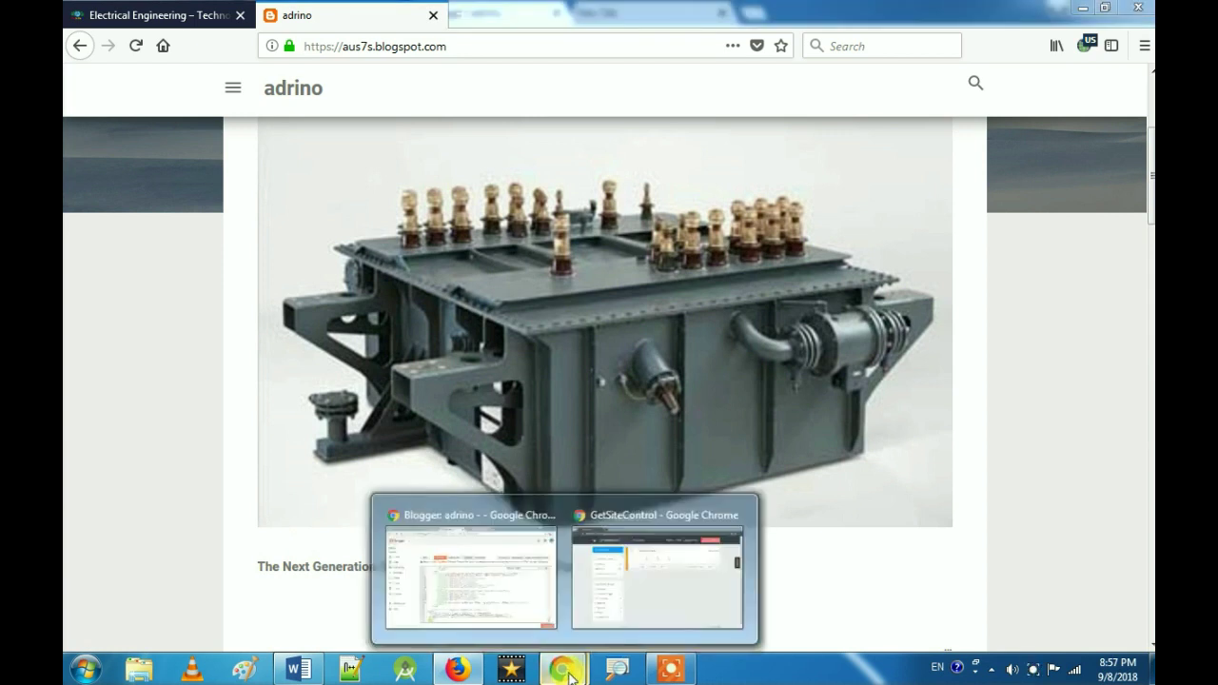
pyautogui.click(594, 611)
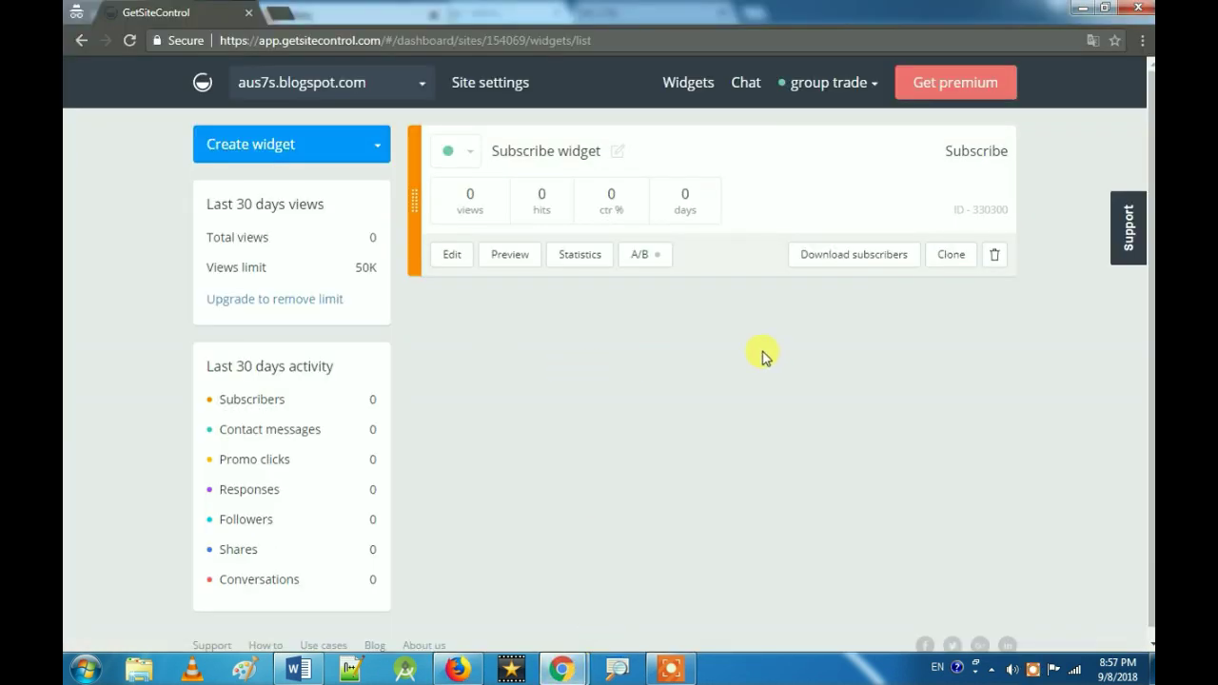
pyautogui.click(274, 150)
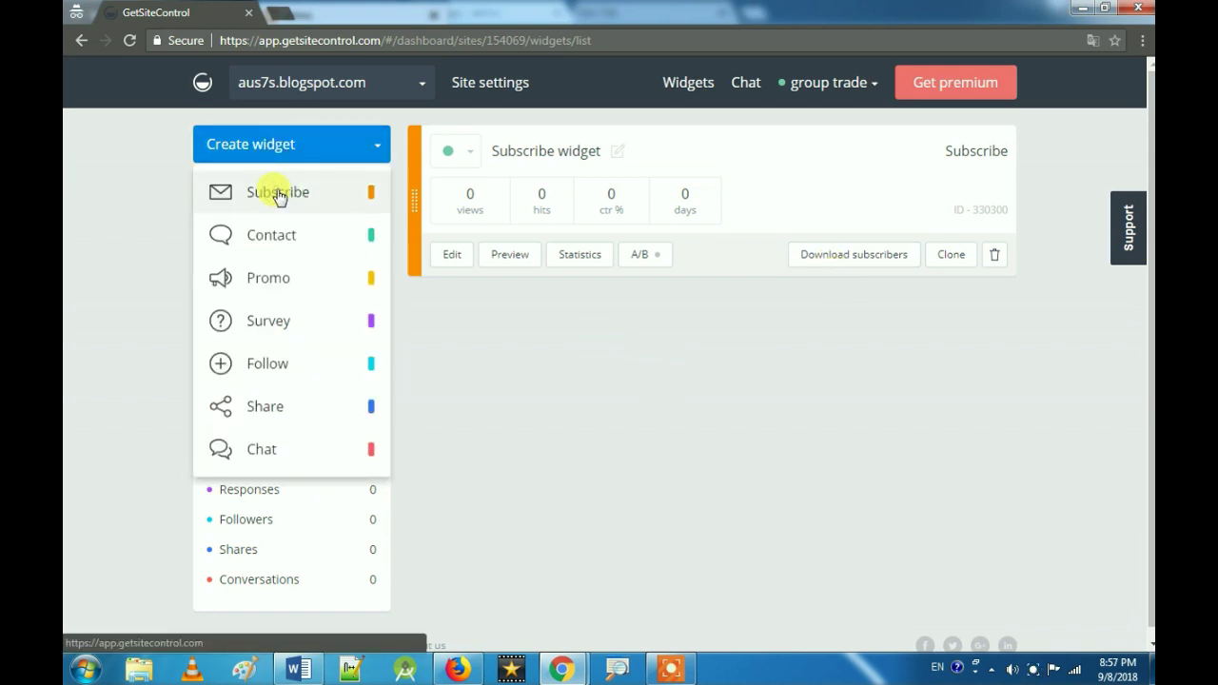
pyautogui.click(277, 192)
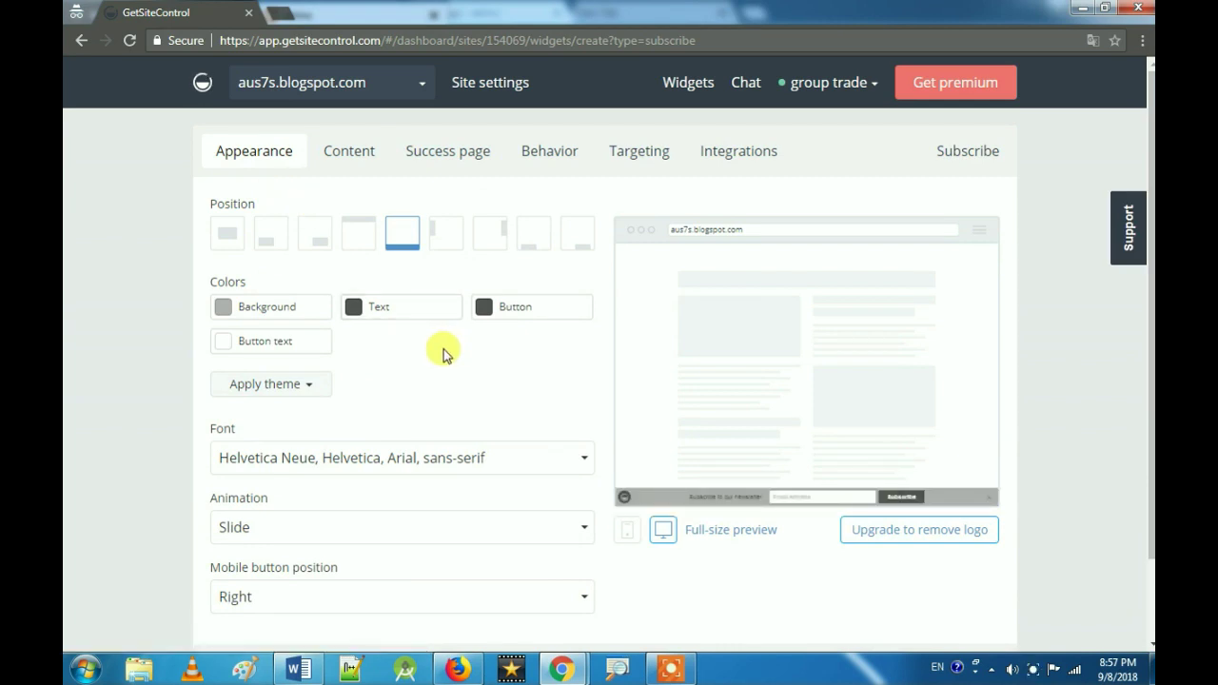
pyautogui.click(282, 237)
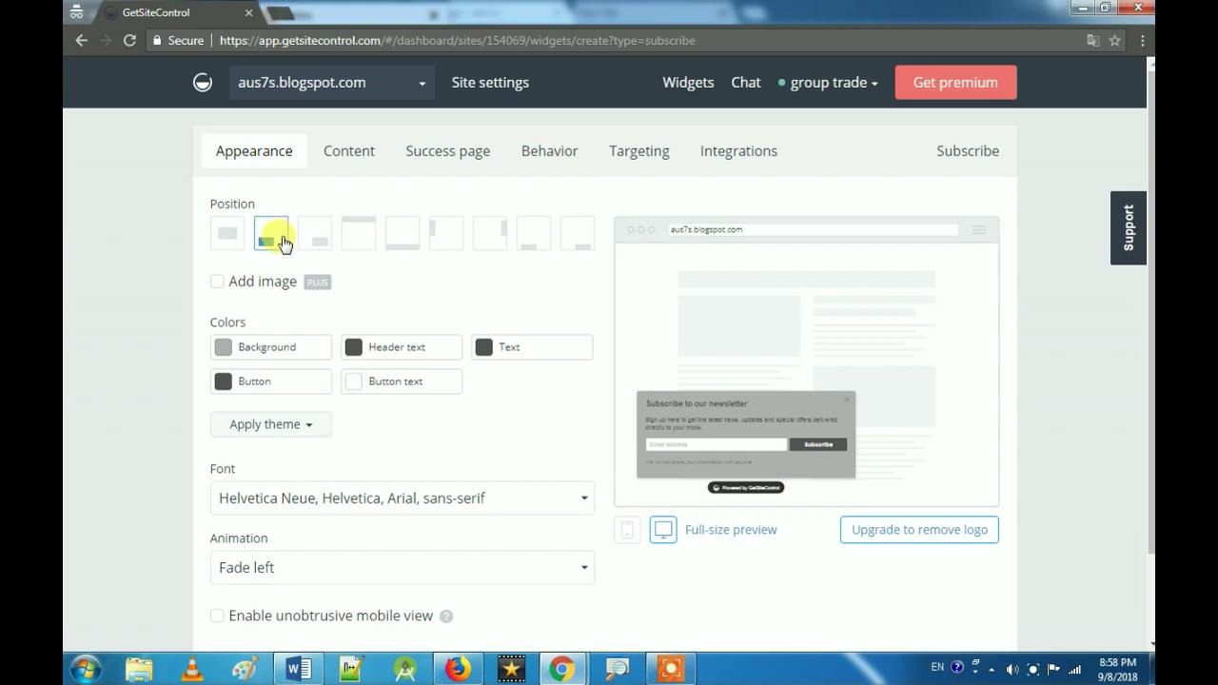
pyautogui.click(529, 236)
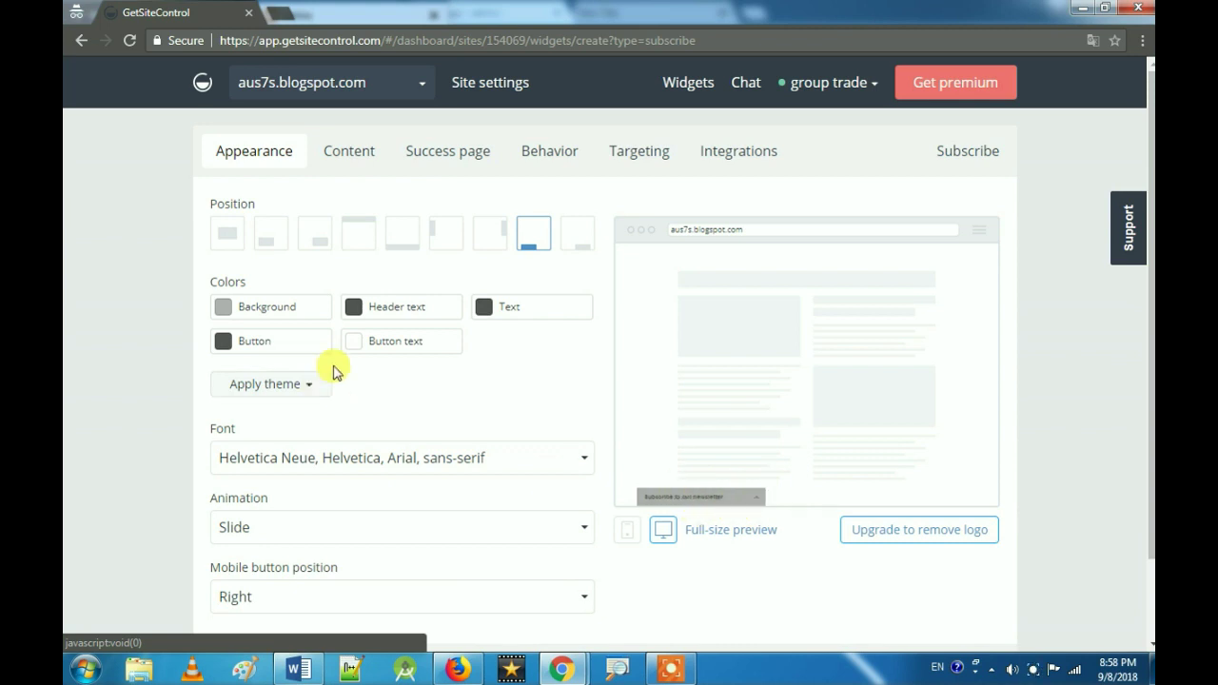
# Step: Set the widget background to bright blue #1596e6 in the colour picker
pyautogui.click(252, 310)
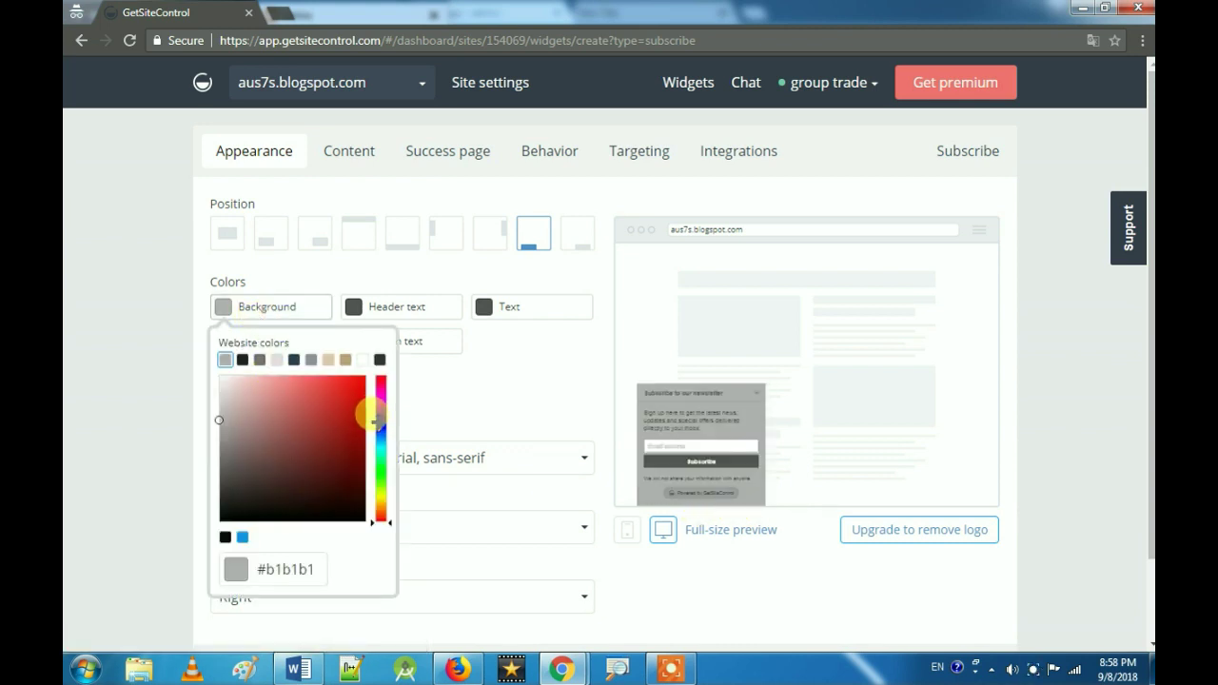
pyautogui.click(379, 426)
pyautogui.click(353, 392)
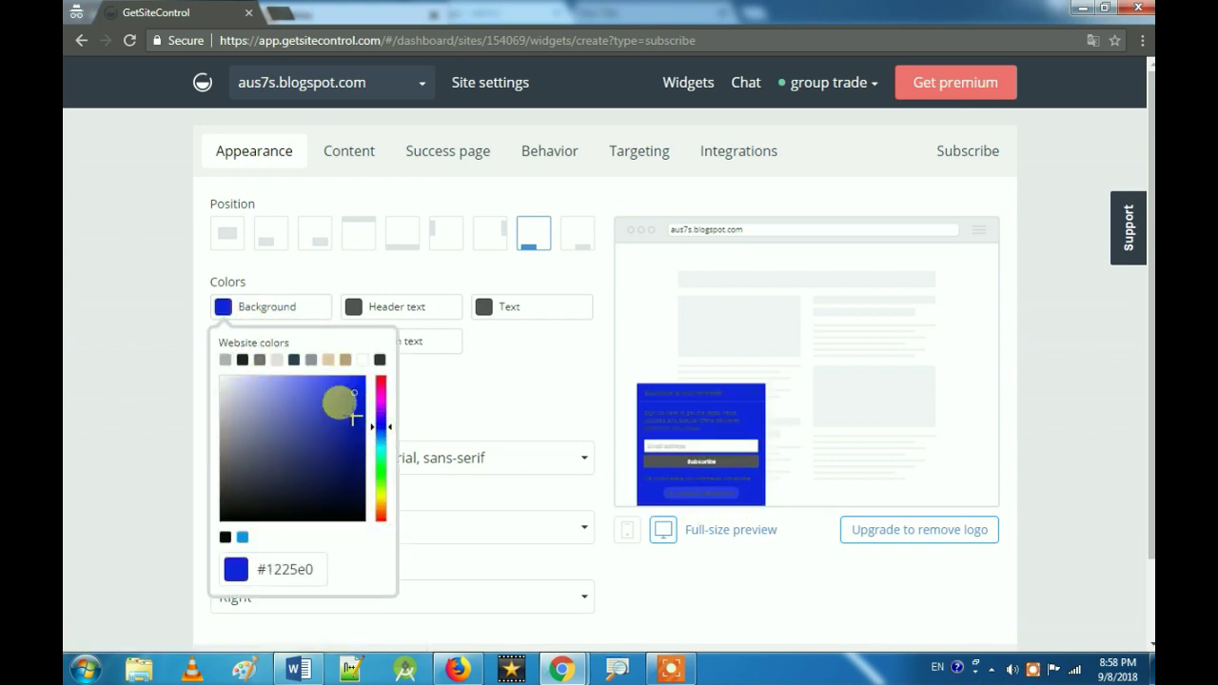
pyautogui.click(318, 433)
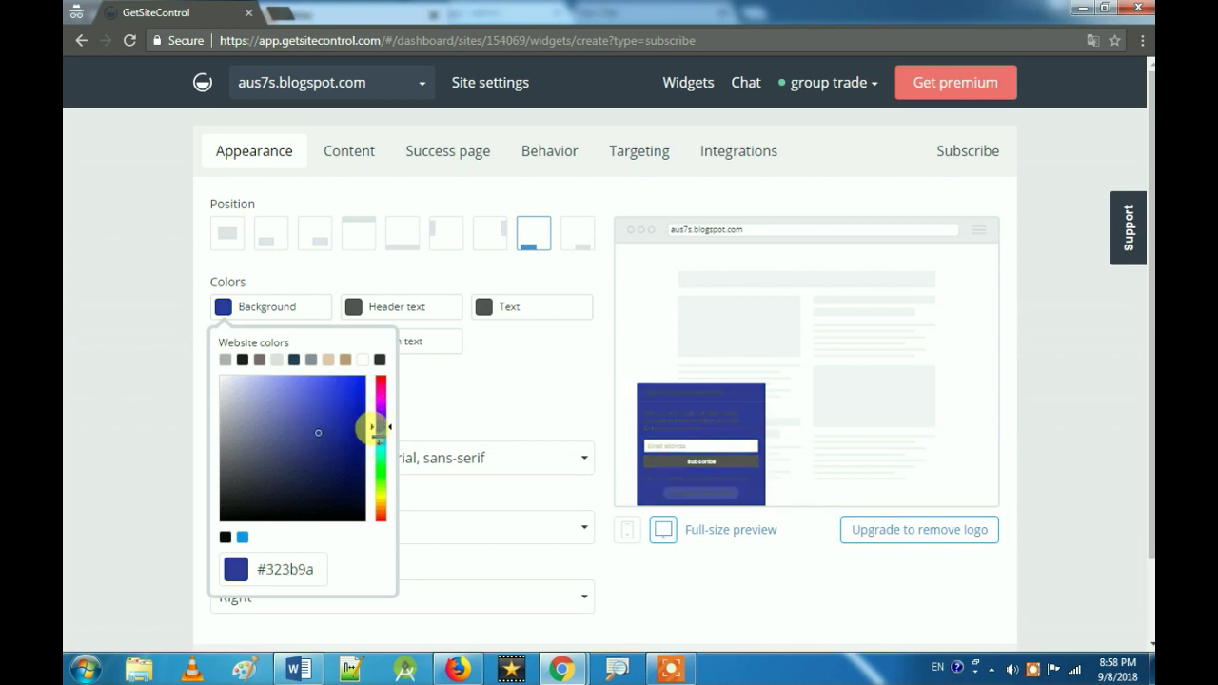
pyautogui.click(379, 440)
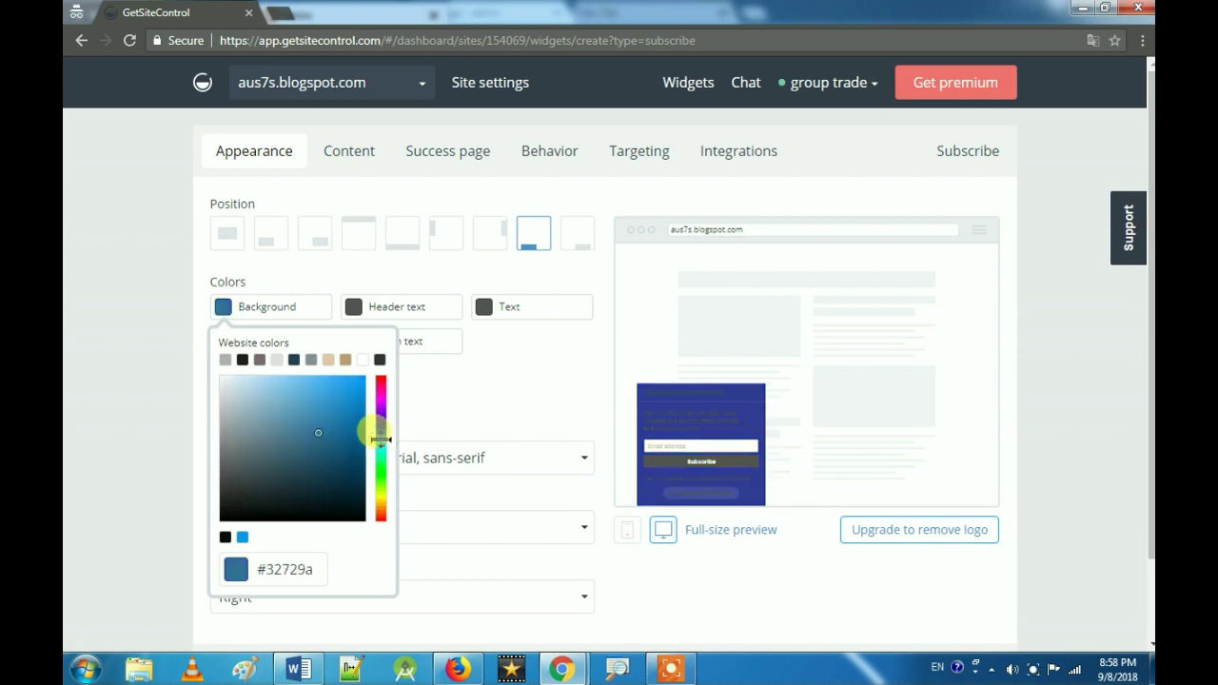
pyautogui.click(352, 389)
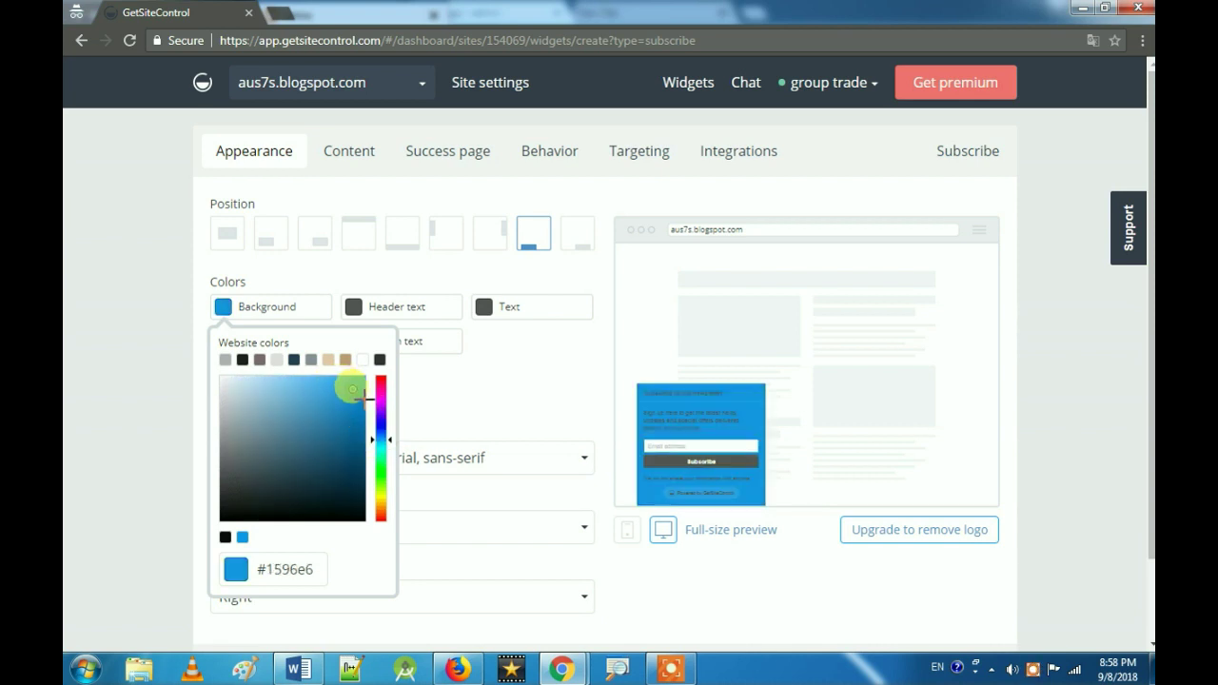
pyautogui.click(492, 403)
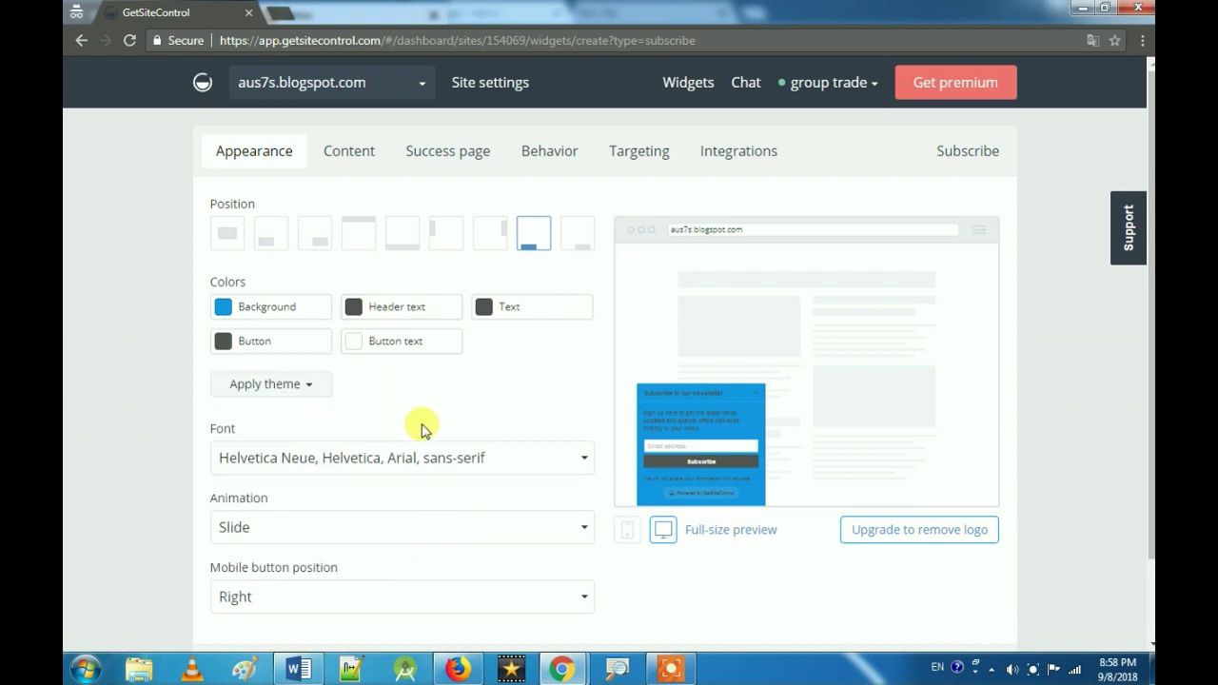
# Step: Change the widget's Content title to 'Get Our Latest Electrical Article'
pyautogui.click(370, 169)
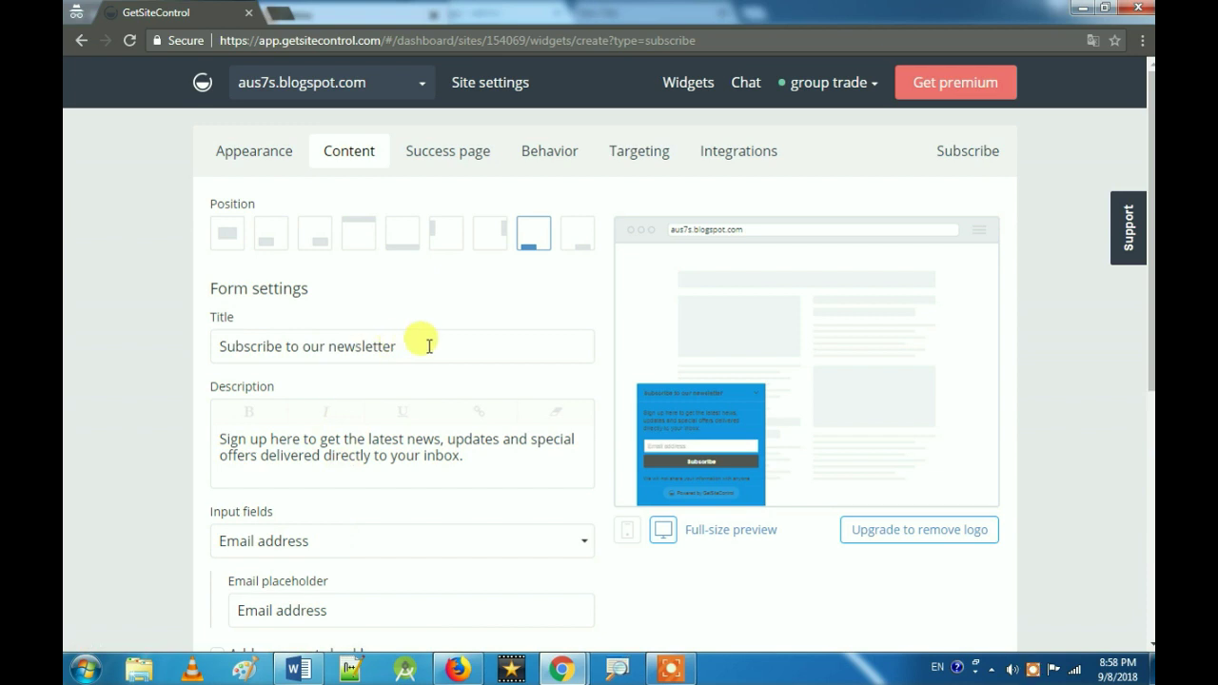
pyautogui.moveTo(429, 346); pyautogui.dragTo(215, 347)
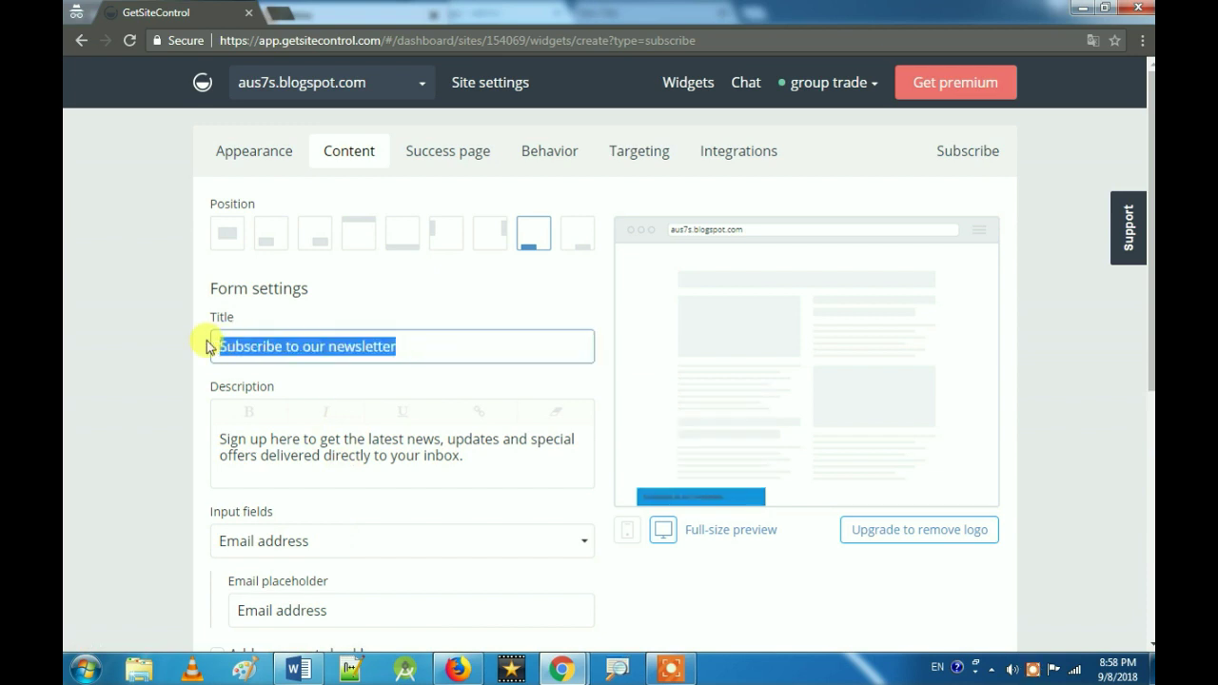
pyautogui.write('Get')
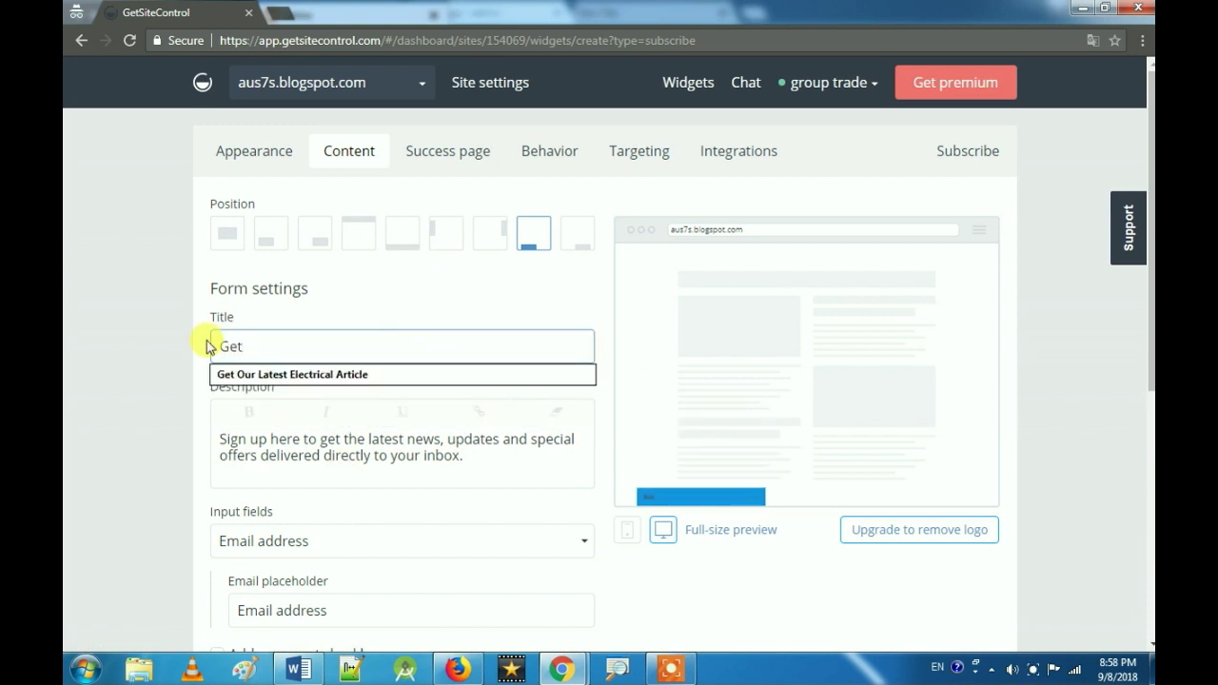
pyautogui.press('Down')
pyautogui.press('Return')
pyautogui.click(433, 380)
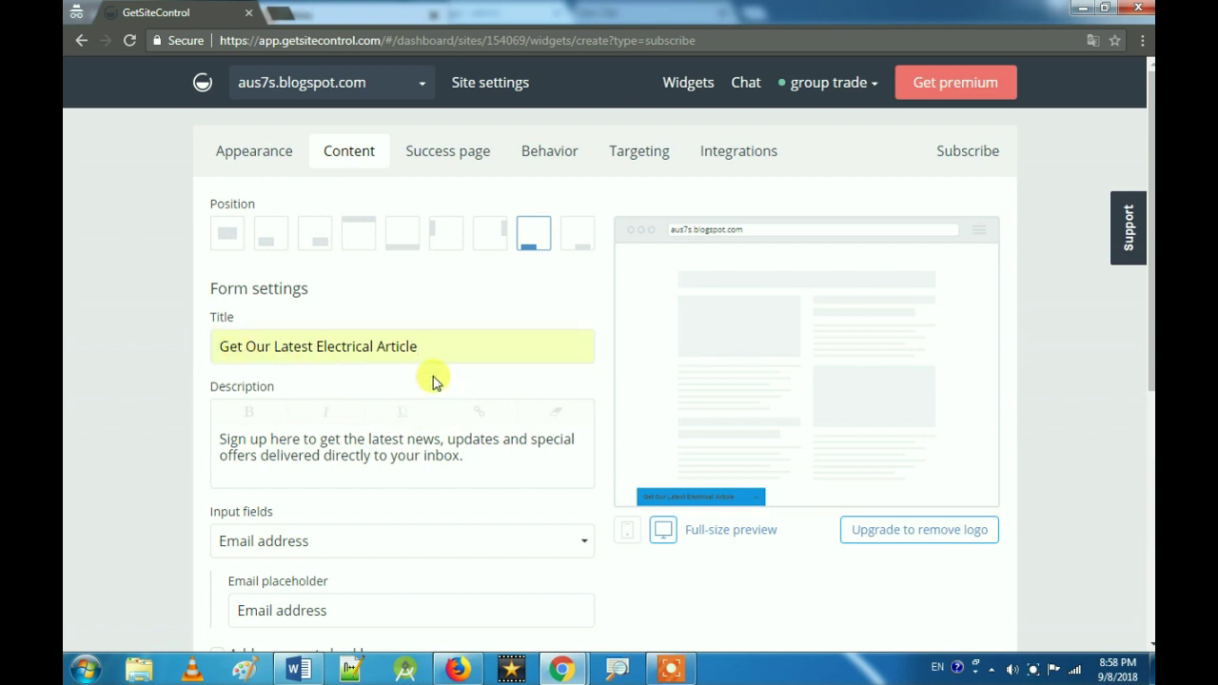
# Step: Set the widget to show on every page view, reviewing Success page, Targeting and Integrations
pyautogui.click(463, 156)
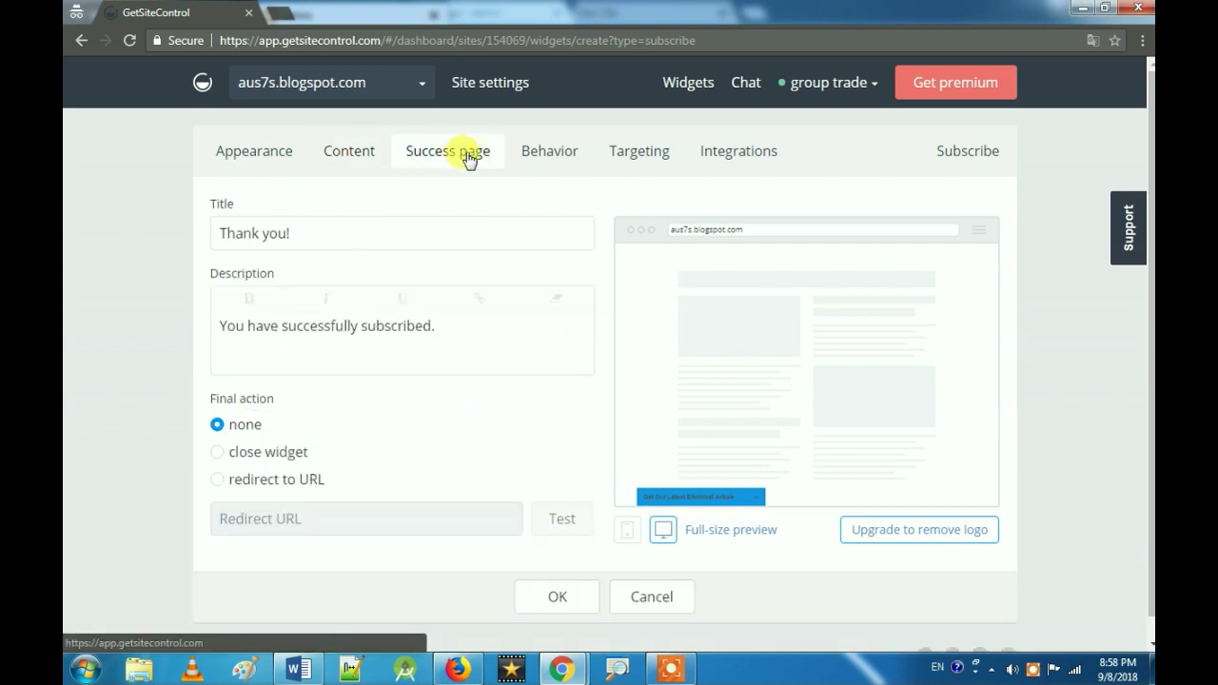
pyautogui.click(563, 153)
pyautogui.click(257, 475)
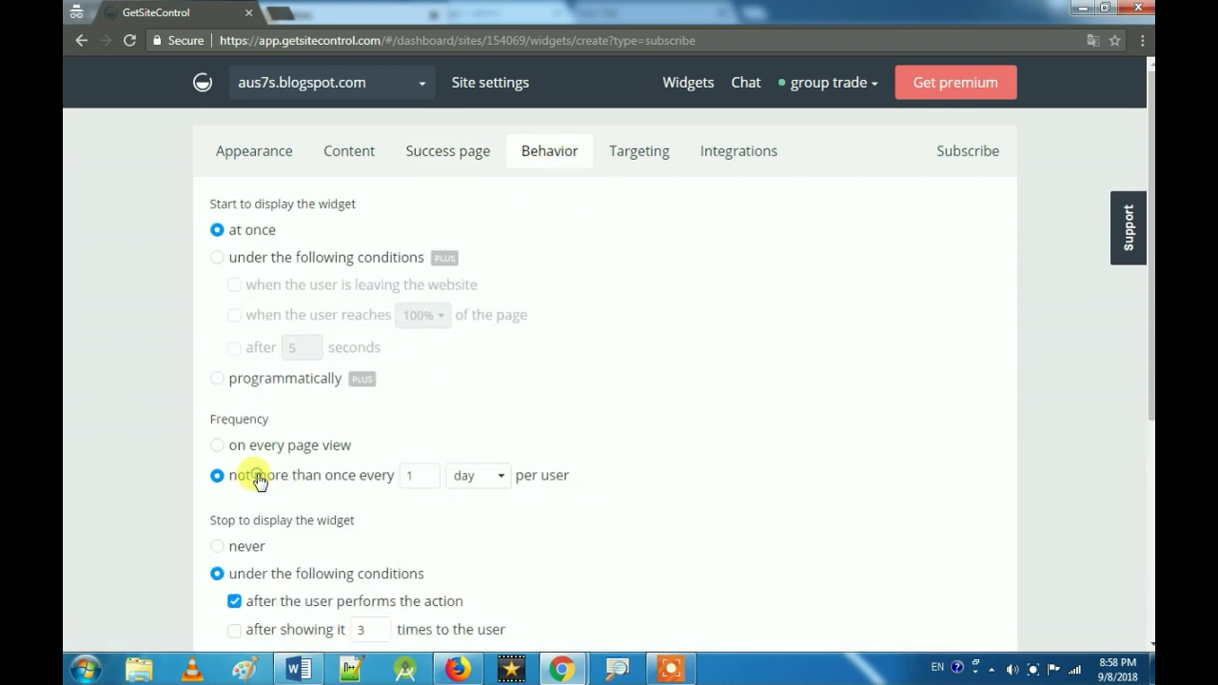
pyautogui.click(250, 447)
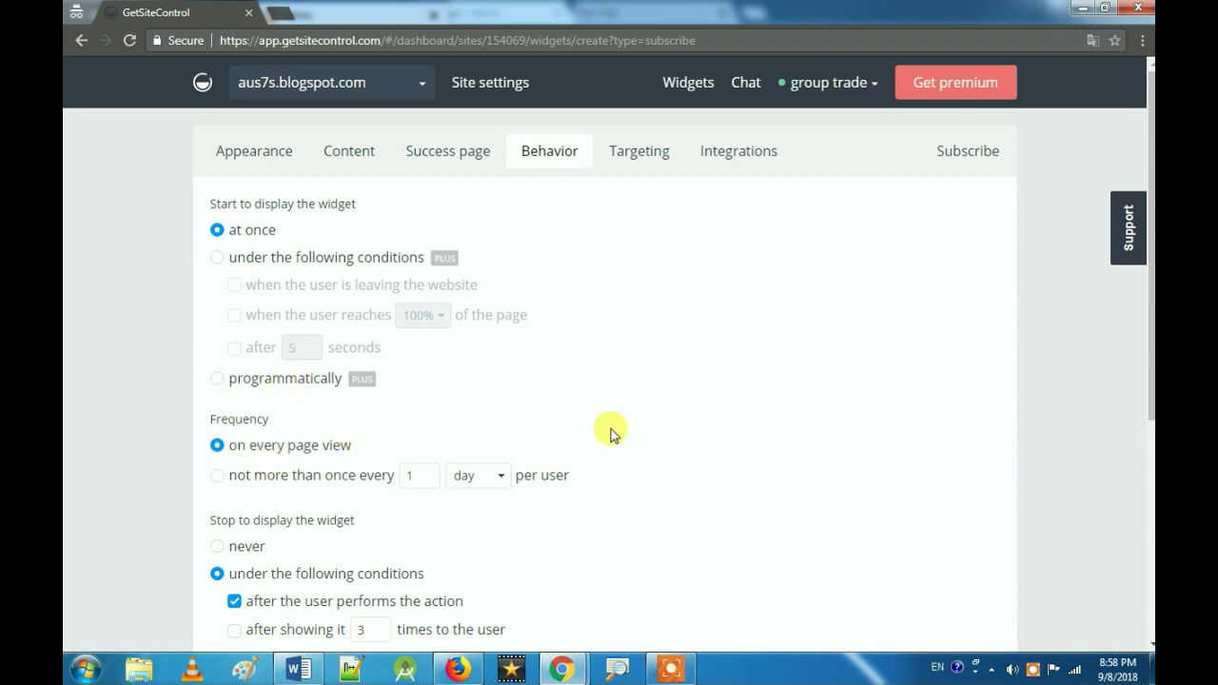
pyautogui.click(659, 160)
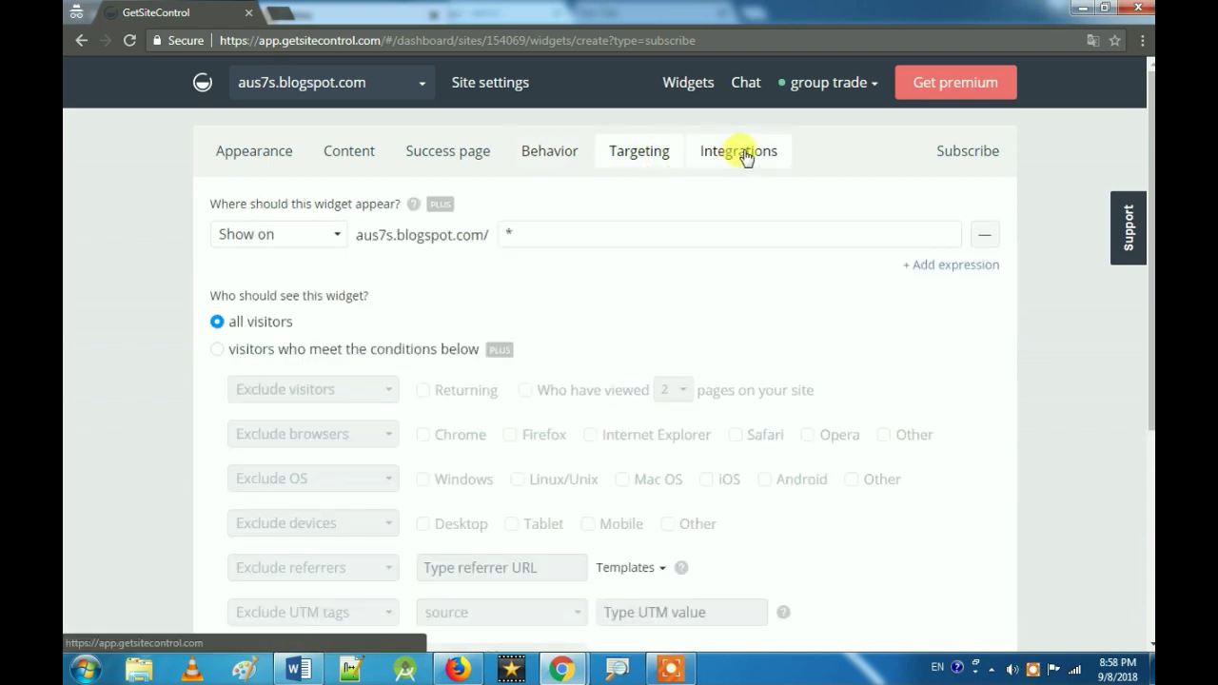
pyautogui.click(742, 152)
pyautogui.scroll(-1, 533, 504)
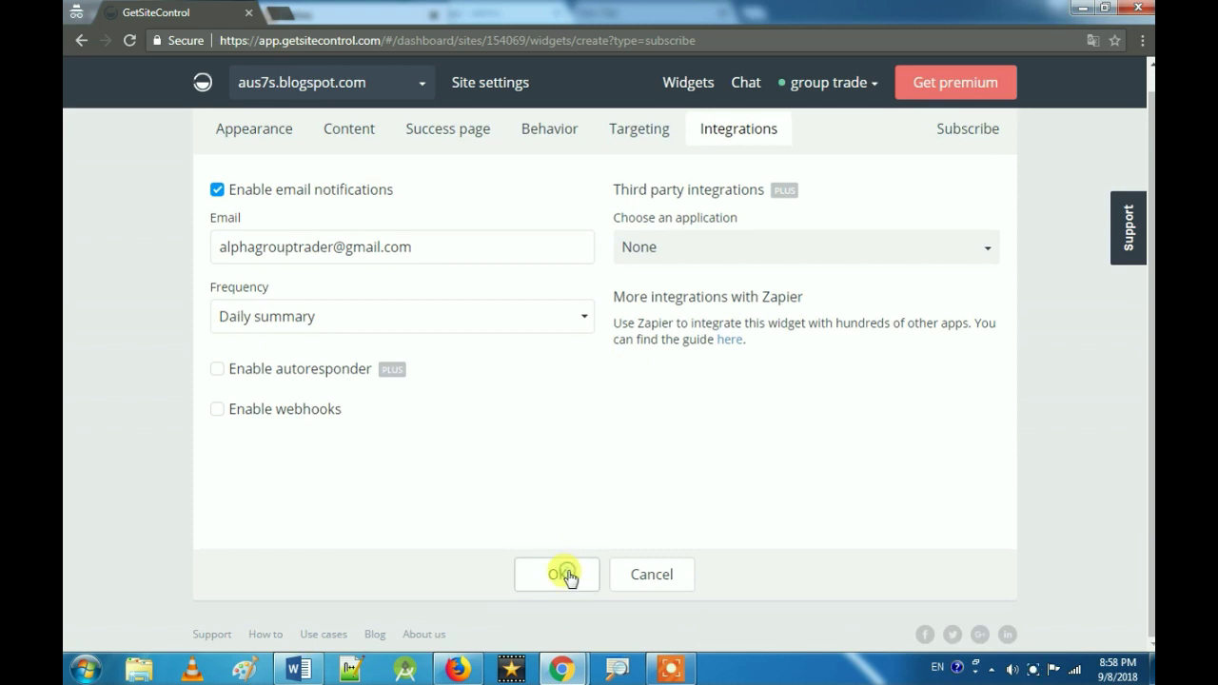
# Step: Save and activate the second subscribe widget, then bring up the blog in Firefox
pyautogui.click(561, 574)
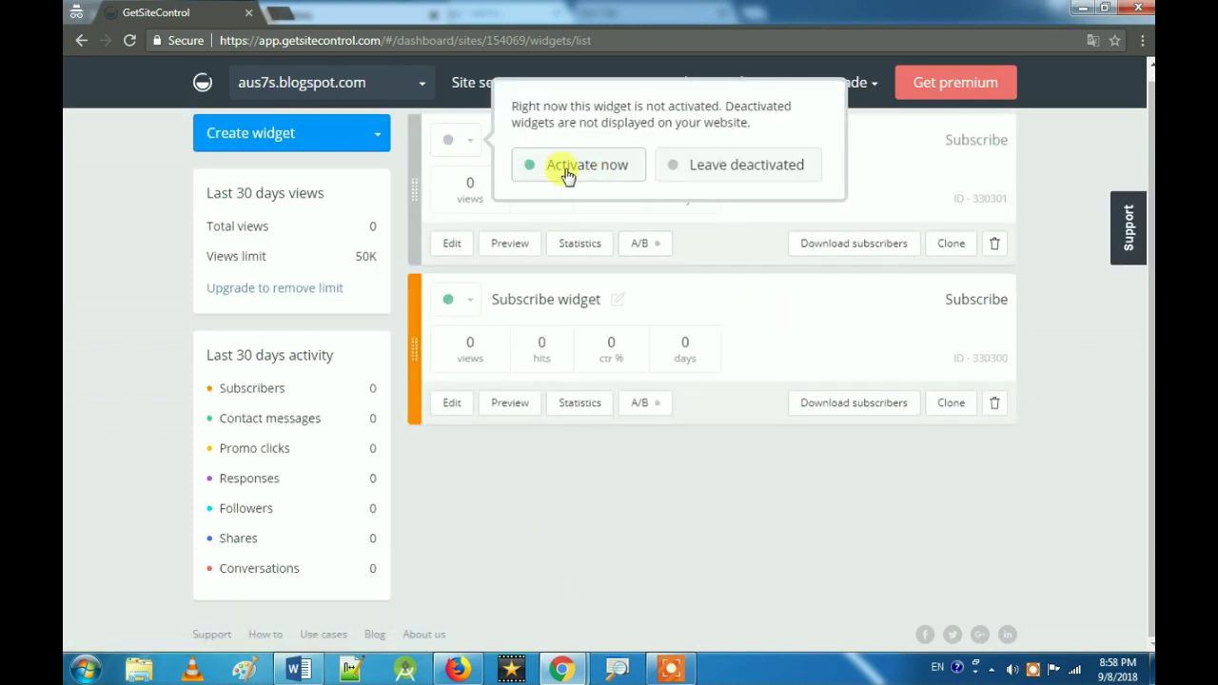
pyautogui.click(574, 173)
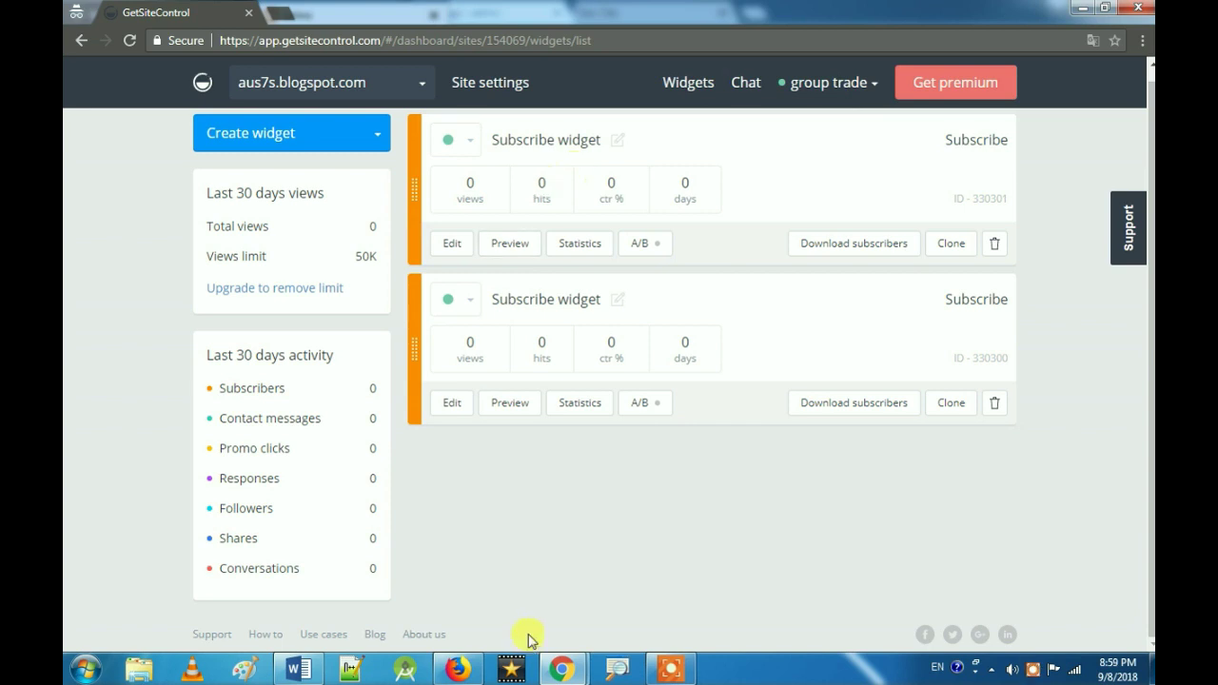
pyautogui.click(446, 673)
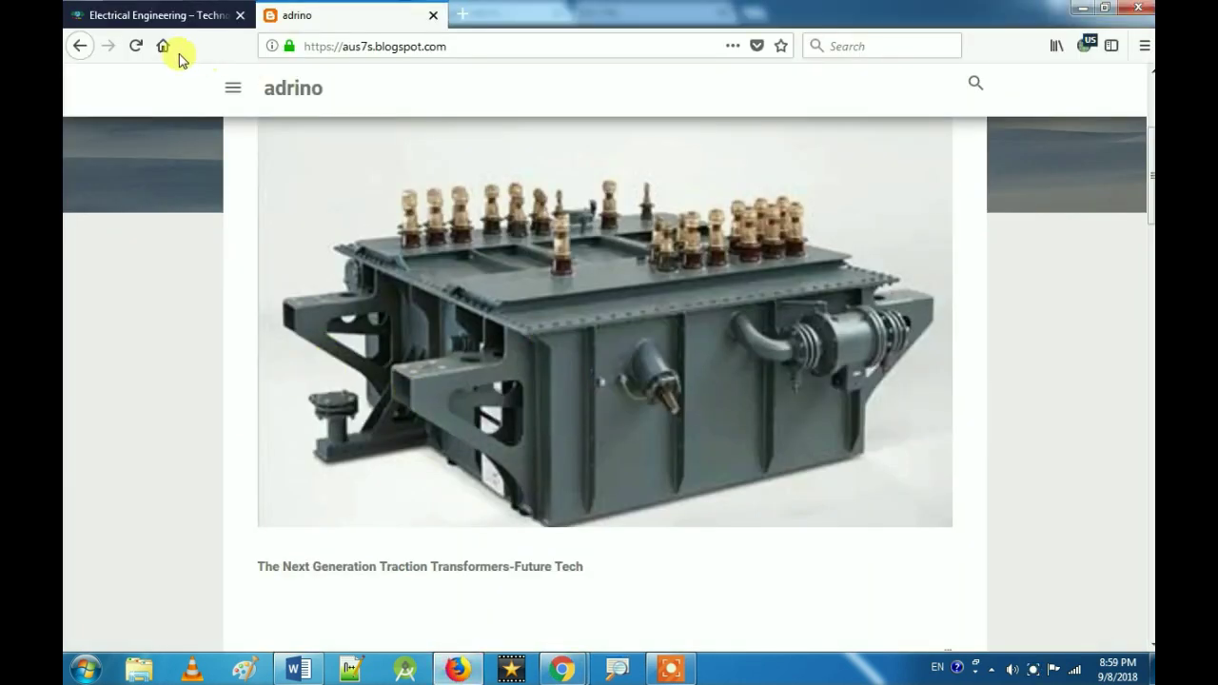
# Step: Reload the blog and check that the blue bottom-left subscribe bar expands and collapses
pyautogui.click(136, 46)
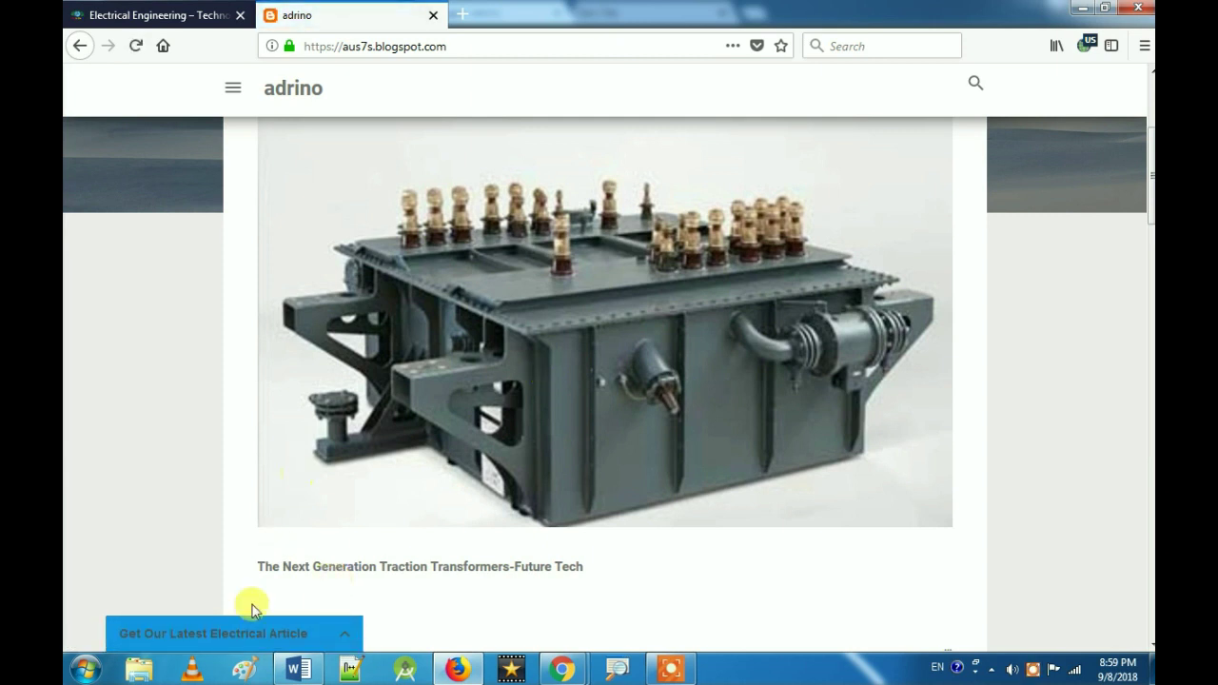
pyautogui.click(346, 634)
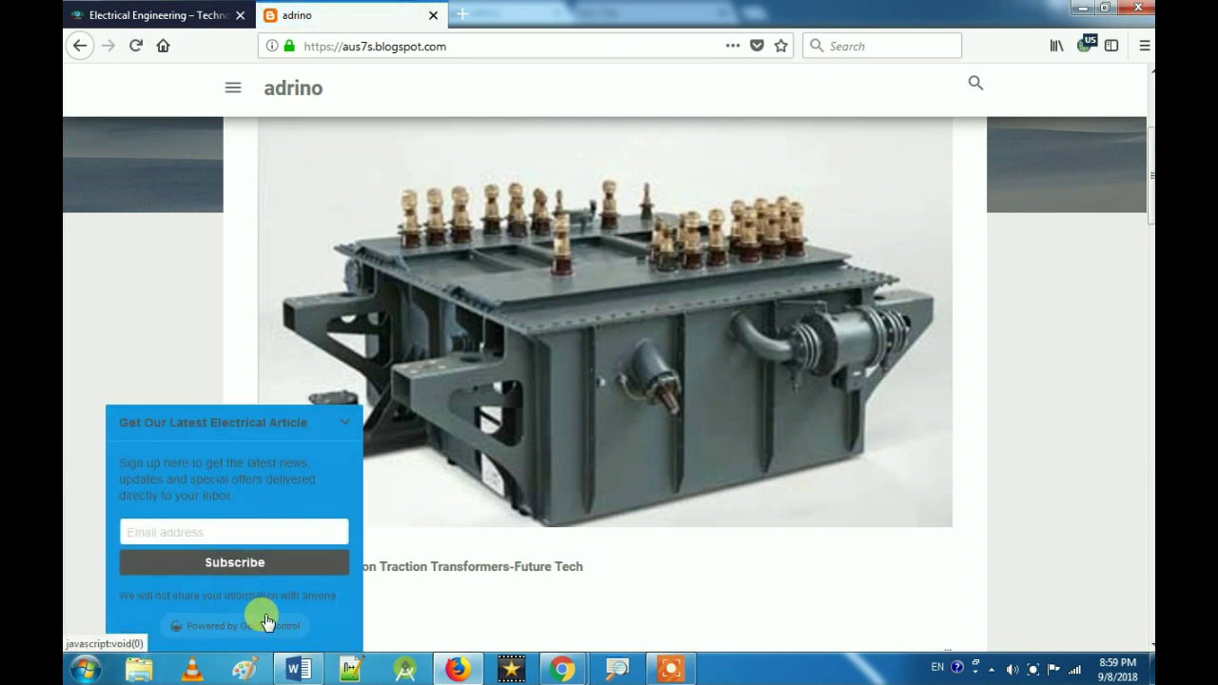
pyautogui.click(356, 426)
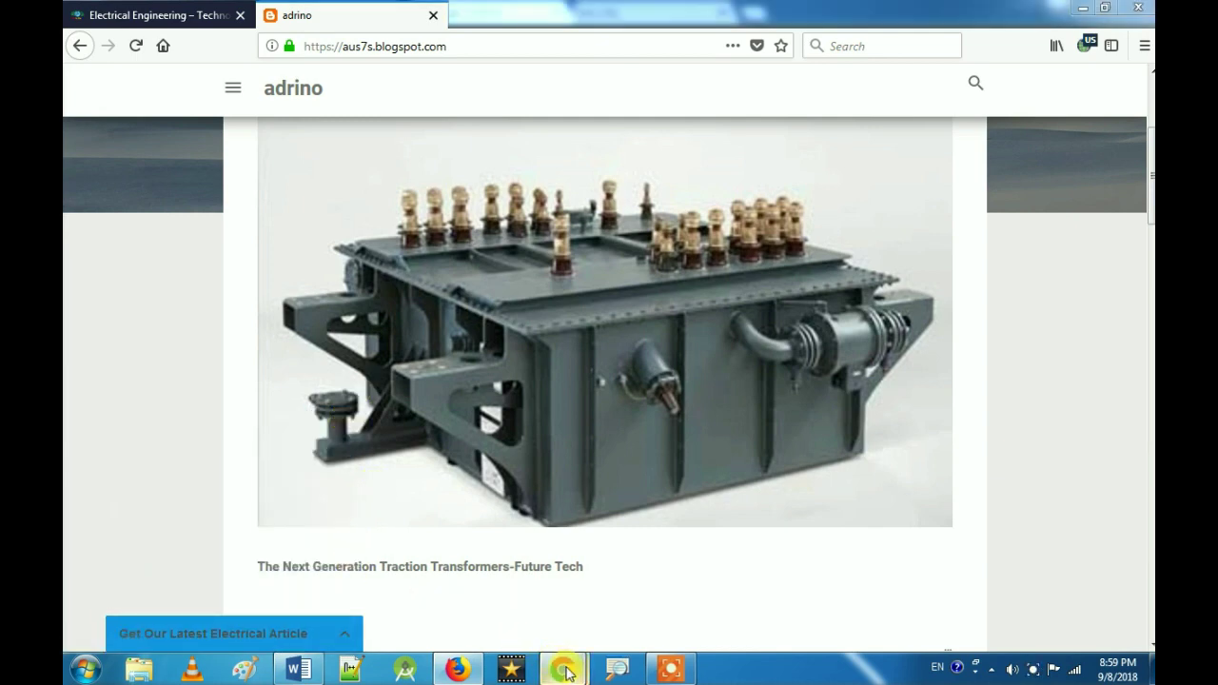
# Step: Open the blog's All posts list in Blogger in Chrome
pyautogui.moveTo(561, 669)
pyautogui.click(530, 597)
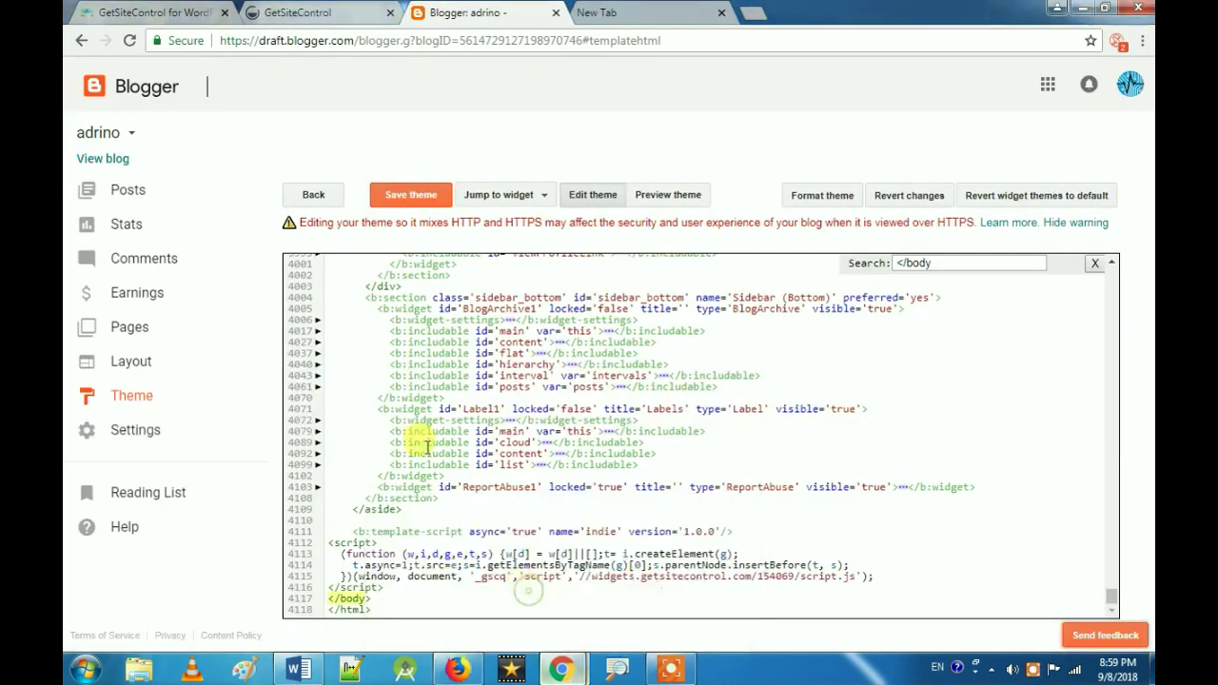
pyautogui.click(129, 195)
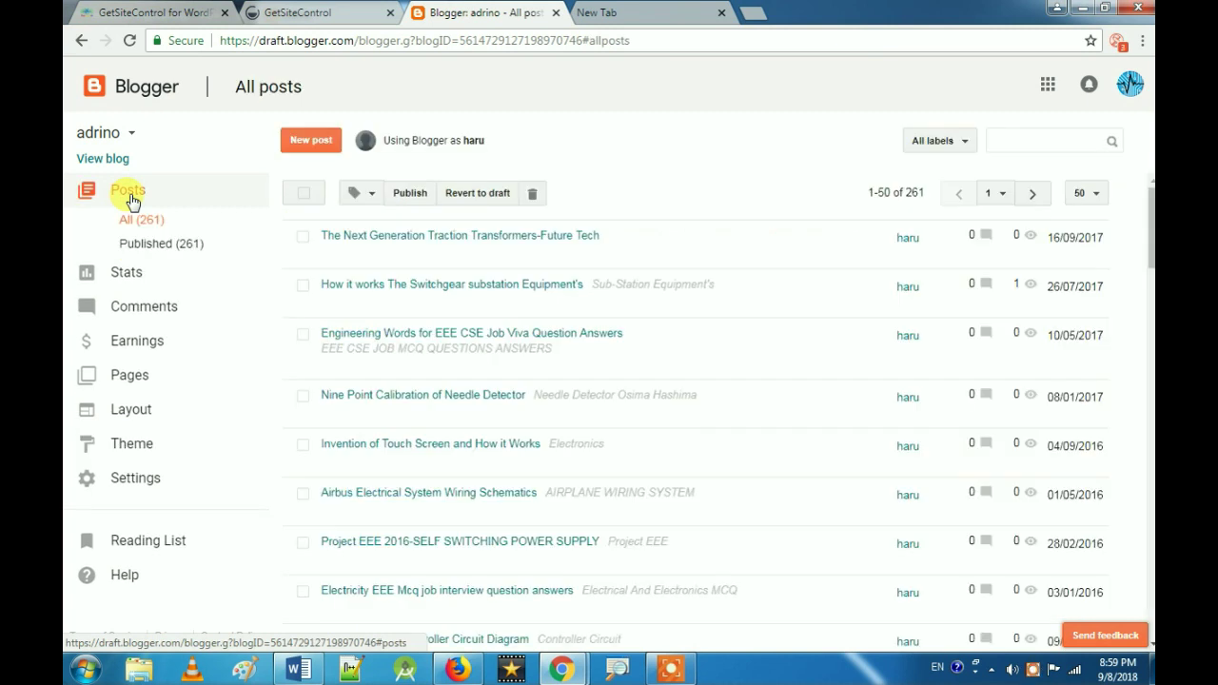